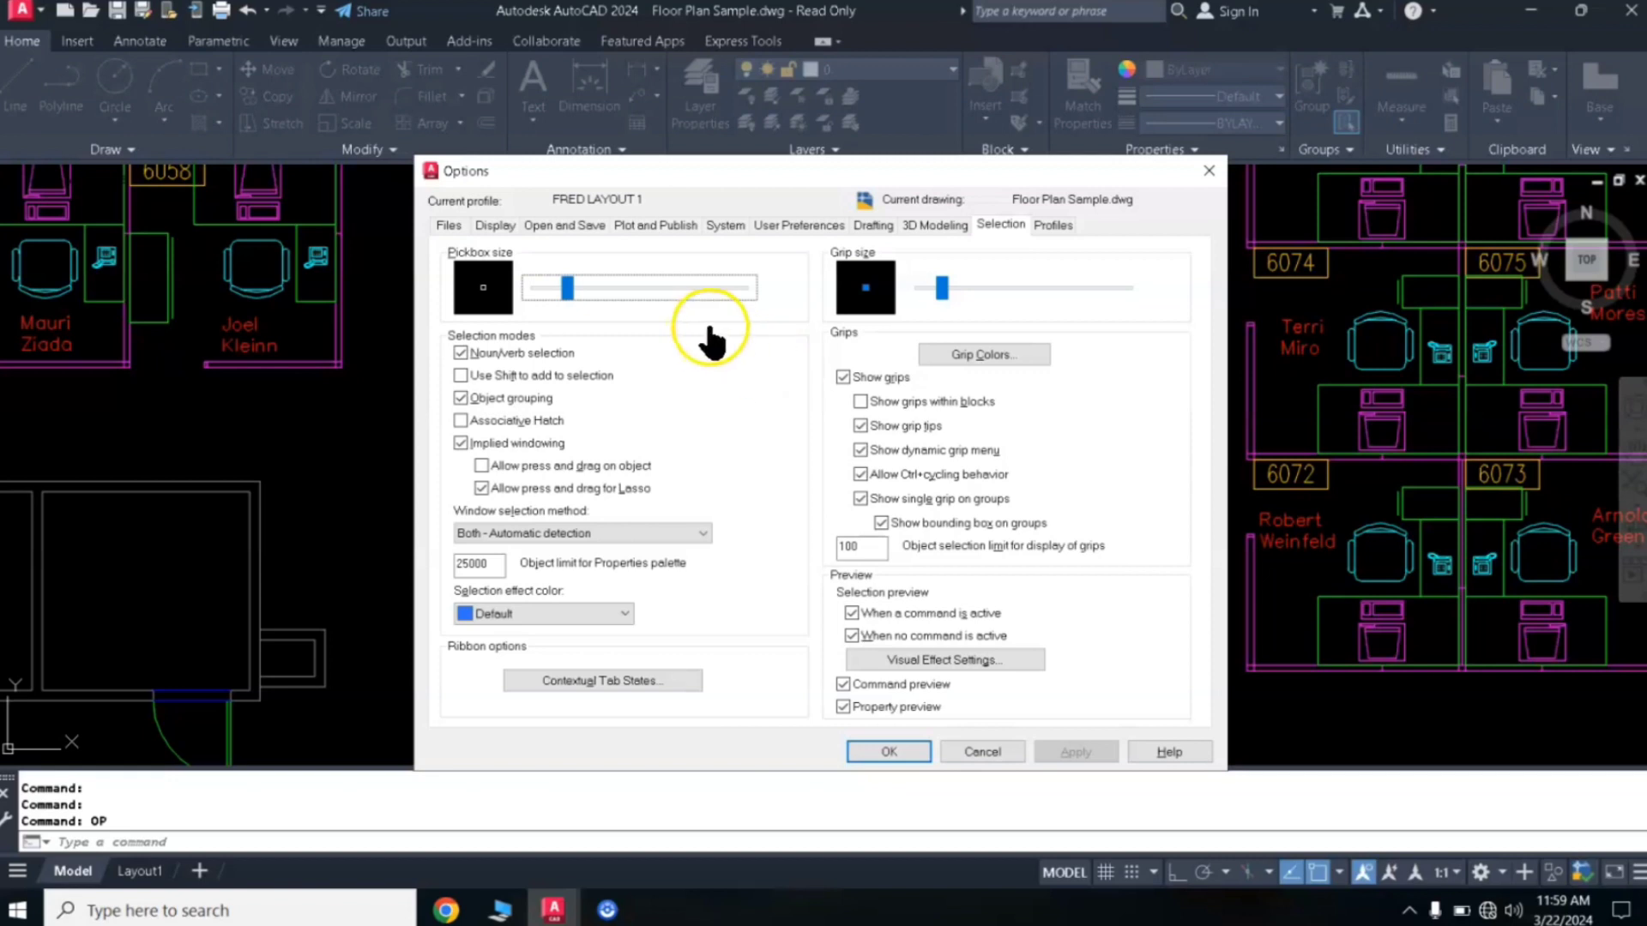
- Set the crosshair size to 42 in the display options and apply the change
{"action": "left_click", "coordinate": [495, 227]}
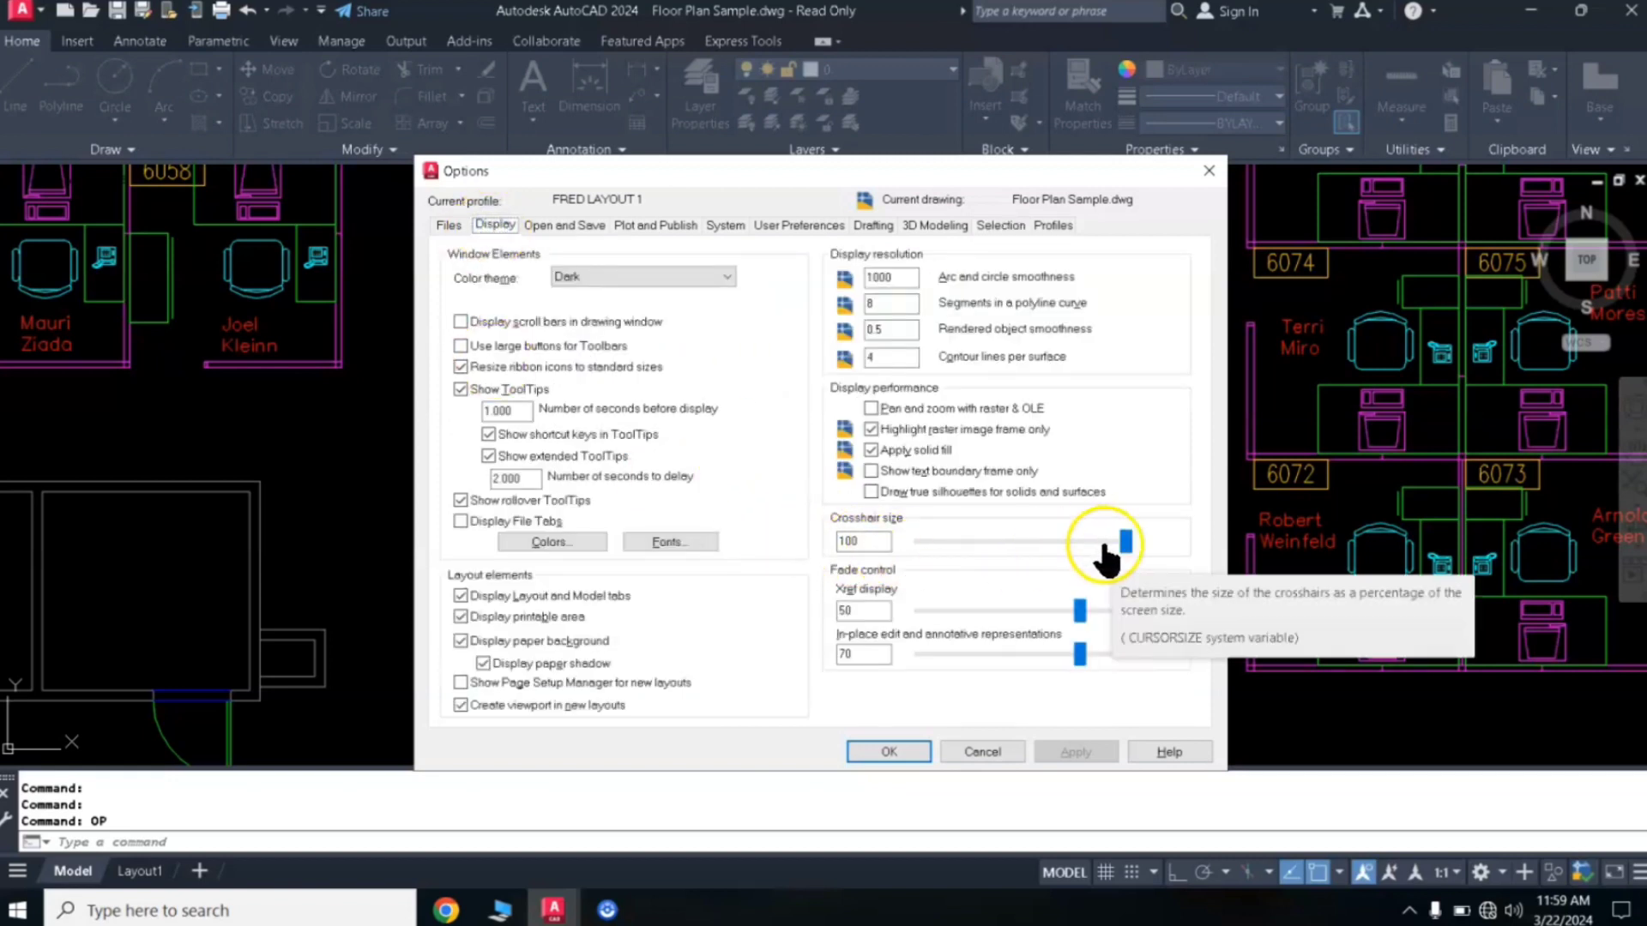
{"action": "left_click", "coordinate": [1127, 543]}
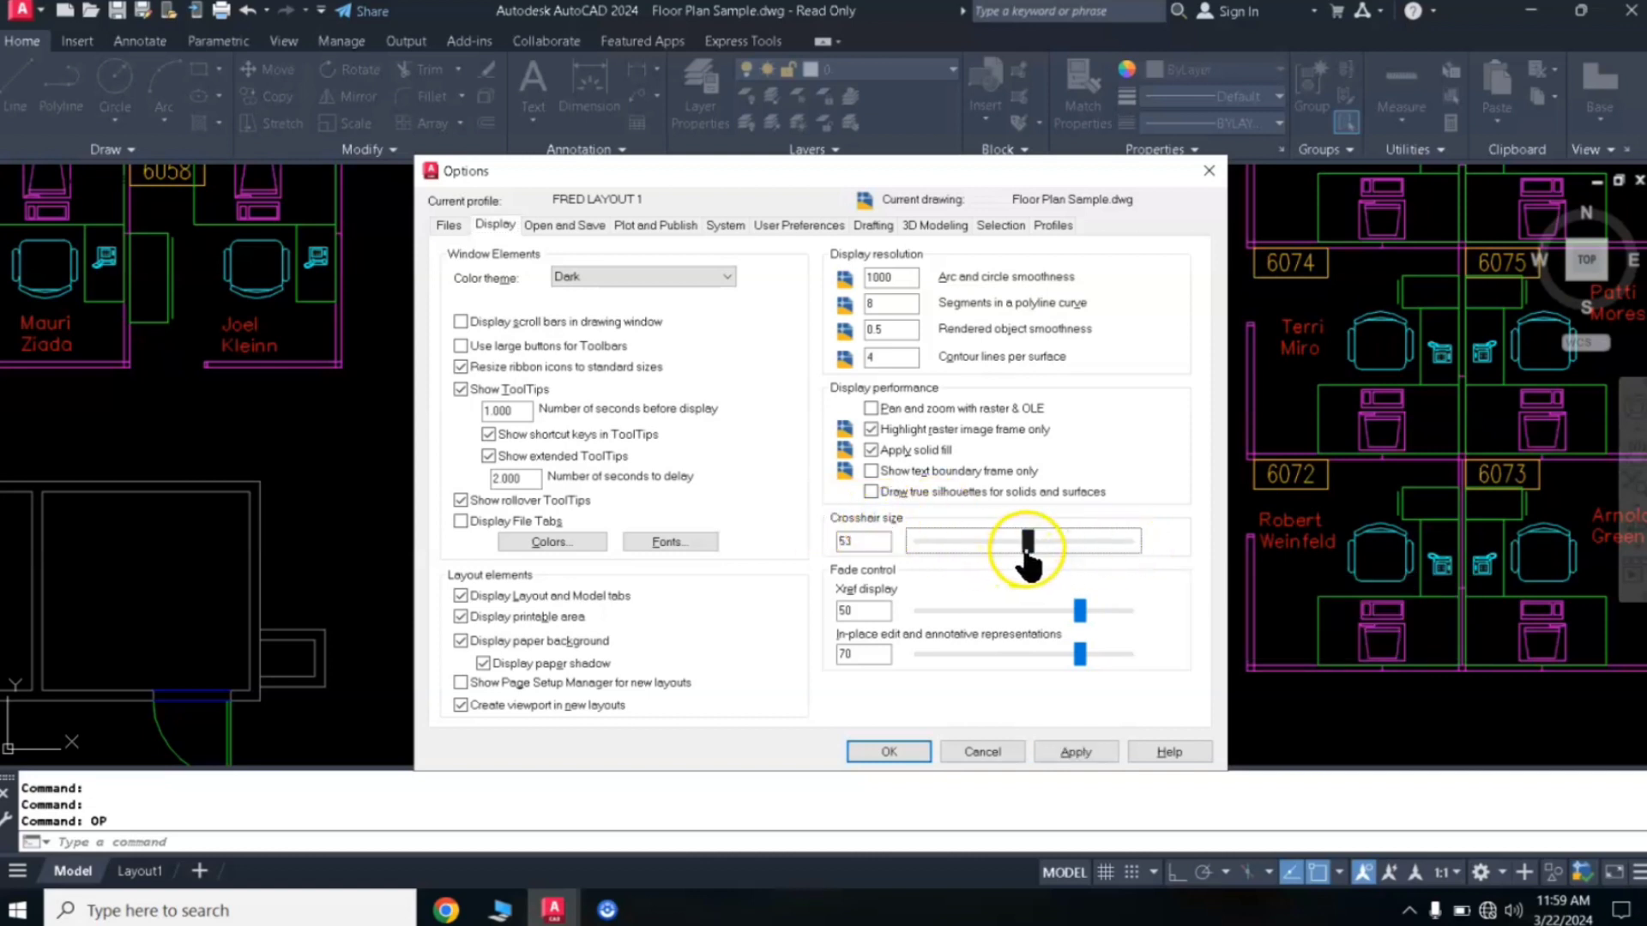
{"action": "left_click_drag", "start_coordinate": [1008, 553], "coordinate": [1002, 553]}
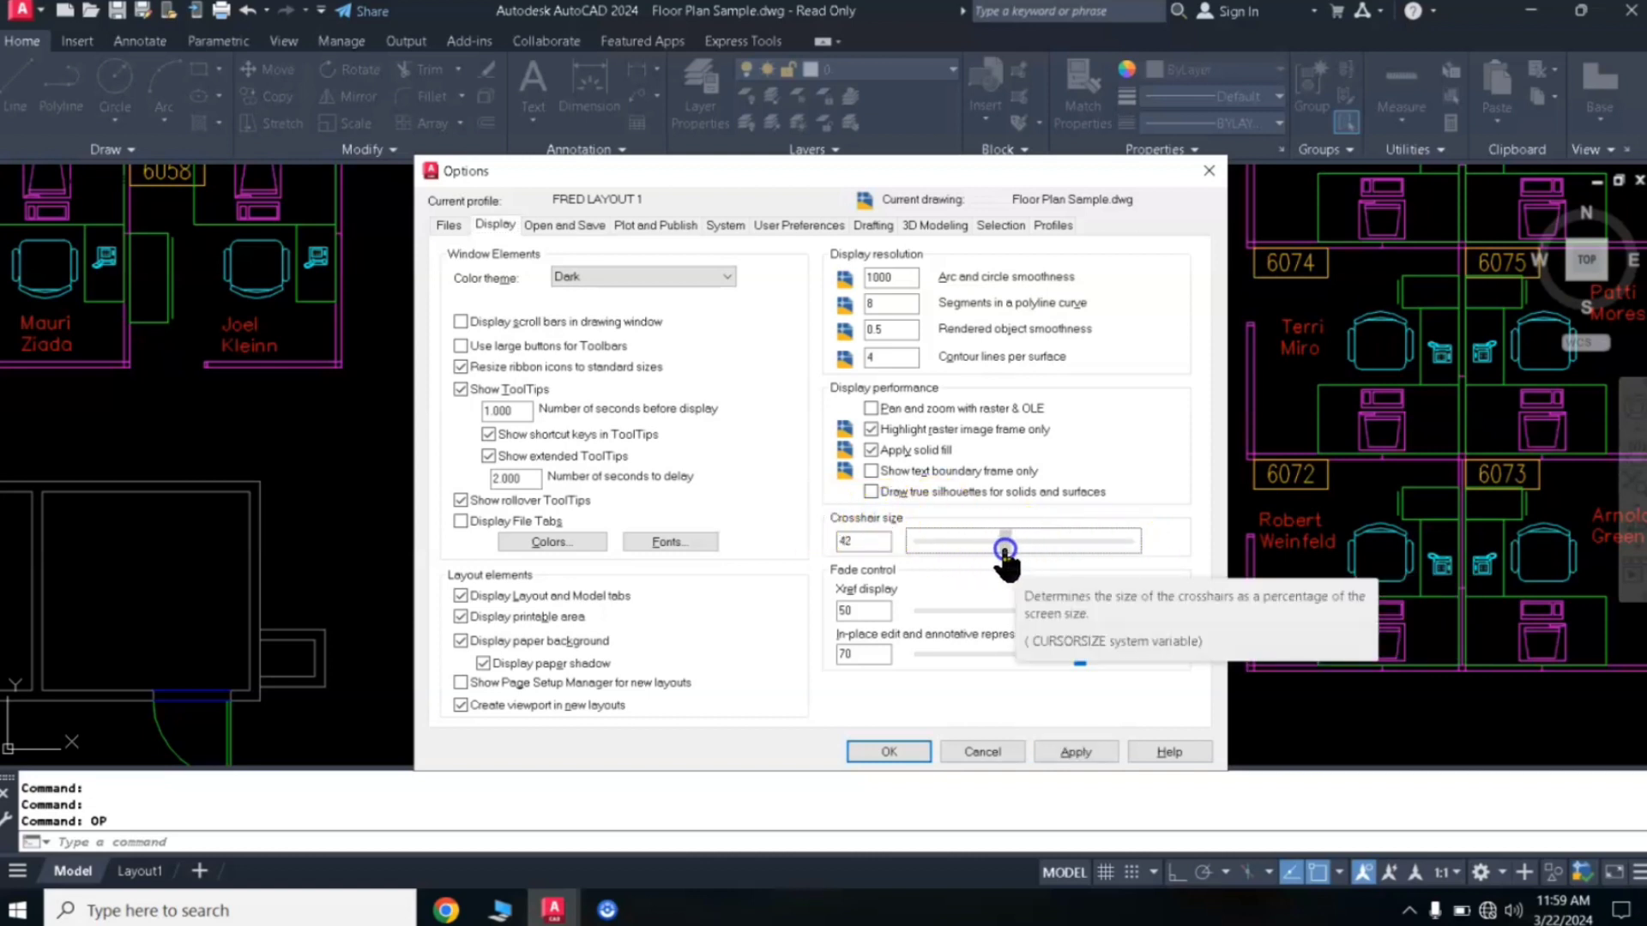
{"action": "left_click", "coordinate": [908, 759]}
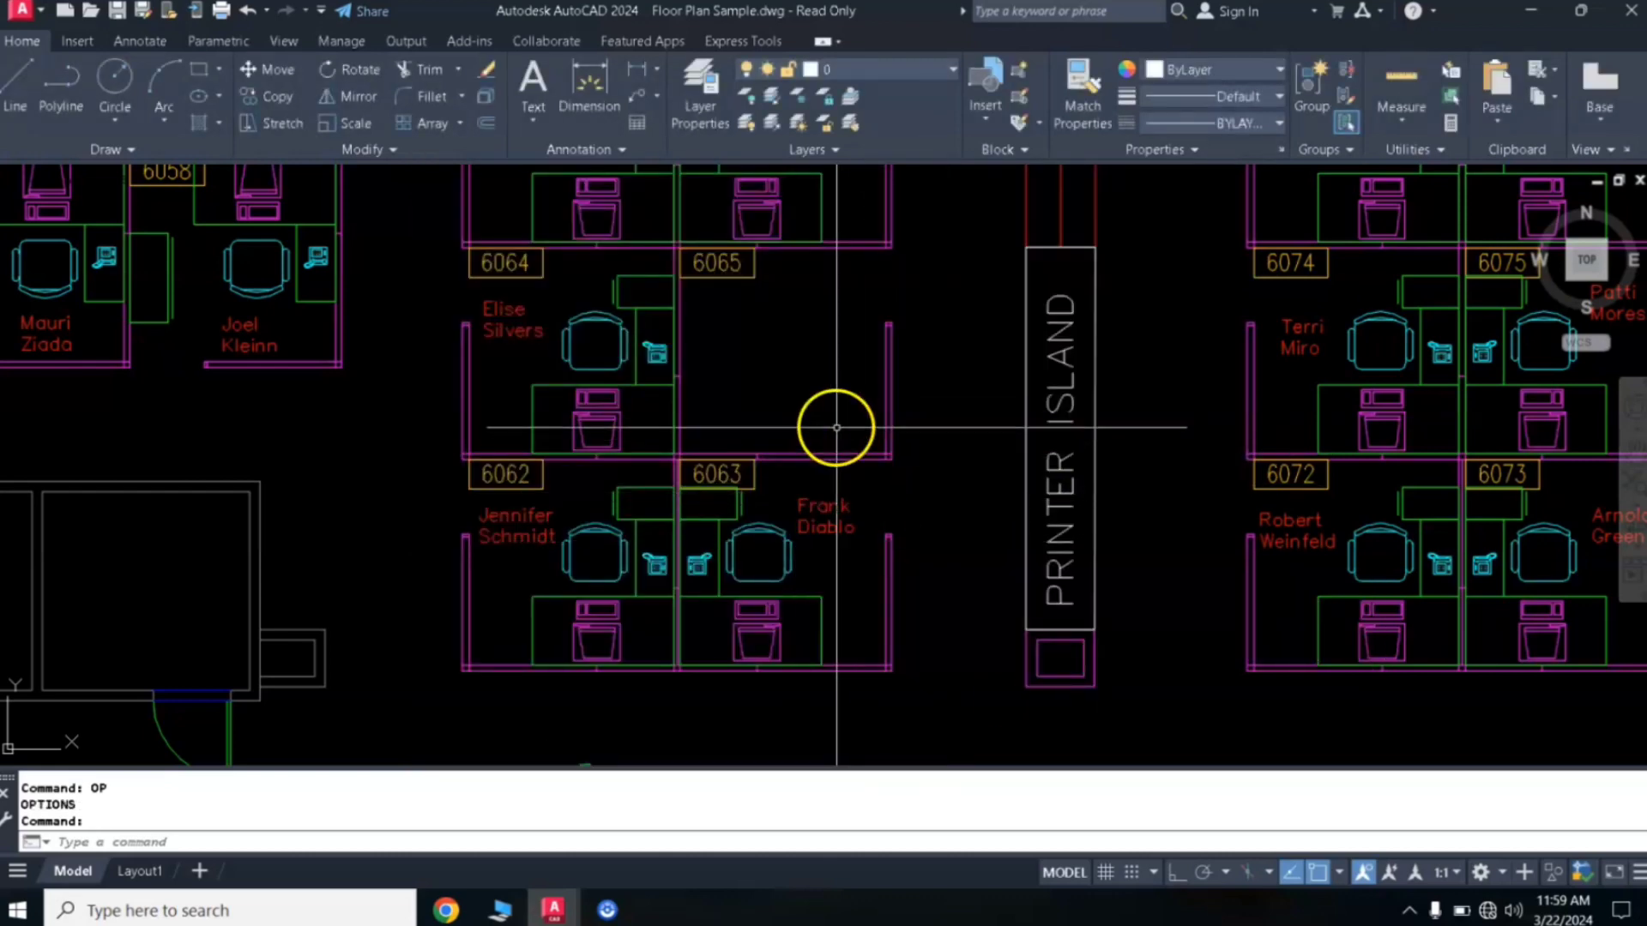
- Examine the crosshair's length against the workstations and the wider floor plan at different magnifications
{"action": "scroll", "coordinate": [816, 424], "scroll_direction": "down", "scroll_amount": 6}
{"action": "scroll", "coordinate": [815, 426], "scroll_direction": "up", "scroll_amount": 4}
{"action": "scroll", "coordinate": [815, 427], "scroll_direction": "down", "scroll_amount": 2}
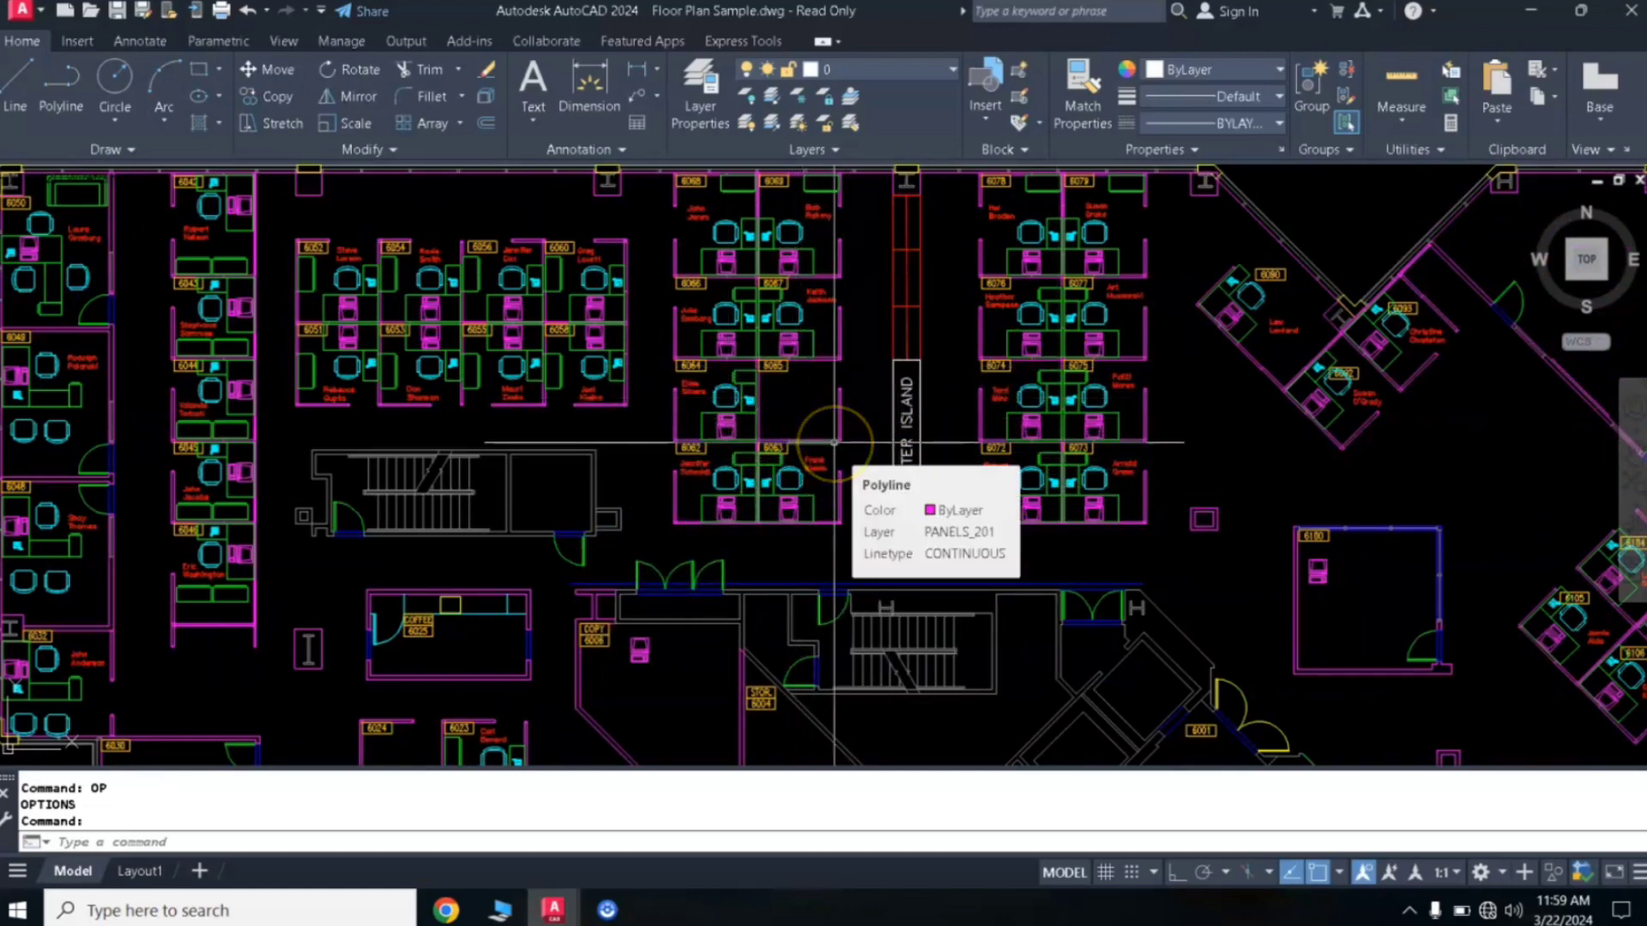
{"action": "scroll", "coordinate": [839, 434], "scroll_direction": "up", "scroll_amount": 2}
{"action": "scroll", "coordinate": [848, 387], "scroll_direction": "down", "scroll_amount": 2}
{"action": "scroll", "coordinate": [848, 386], "scroll_direction": "down", "scroll_amount": 3}
{"action": "scroll", "coordinate": [843, 393], "scroll_direction": "up", "scroll_amount": 3}
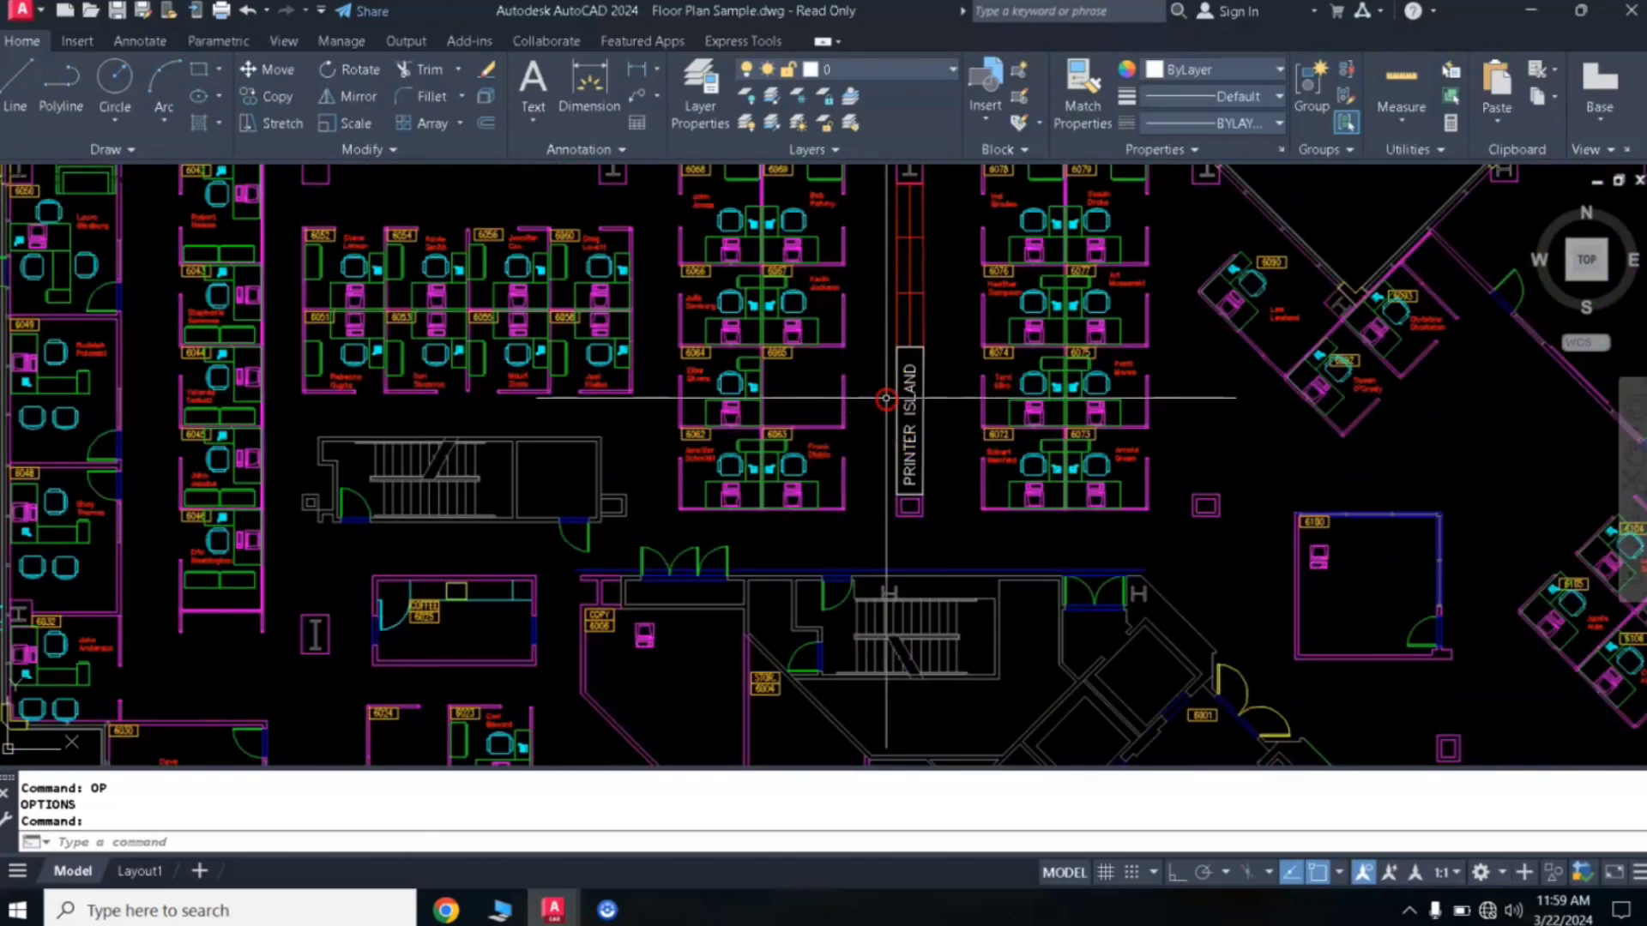
- Set the crosshair size to 100 in the display options and apply the change
{"action": "right_click", "coordinate": [887, 400]}
{"action": "left_click", "coordinate": [943, 790]}
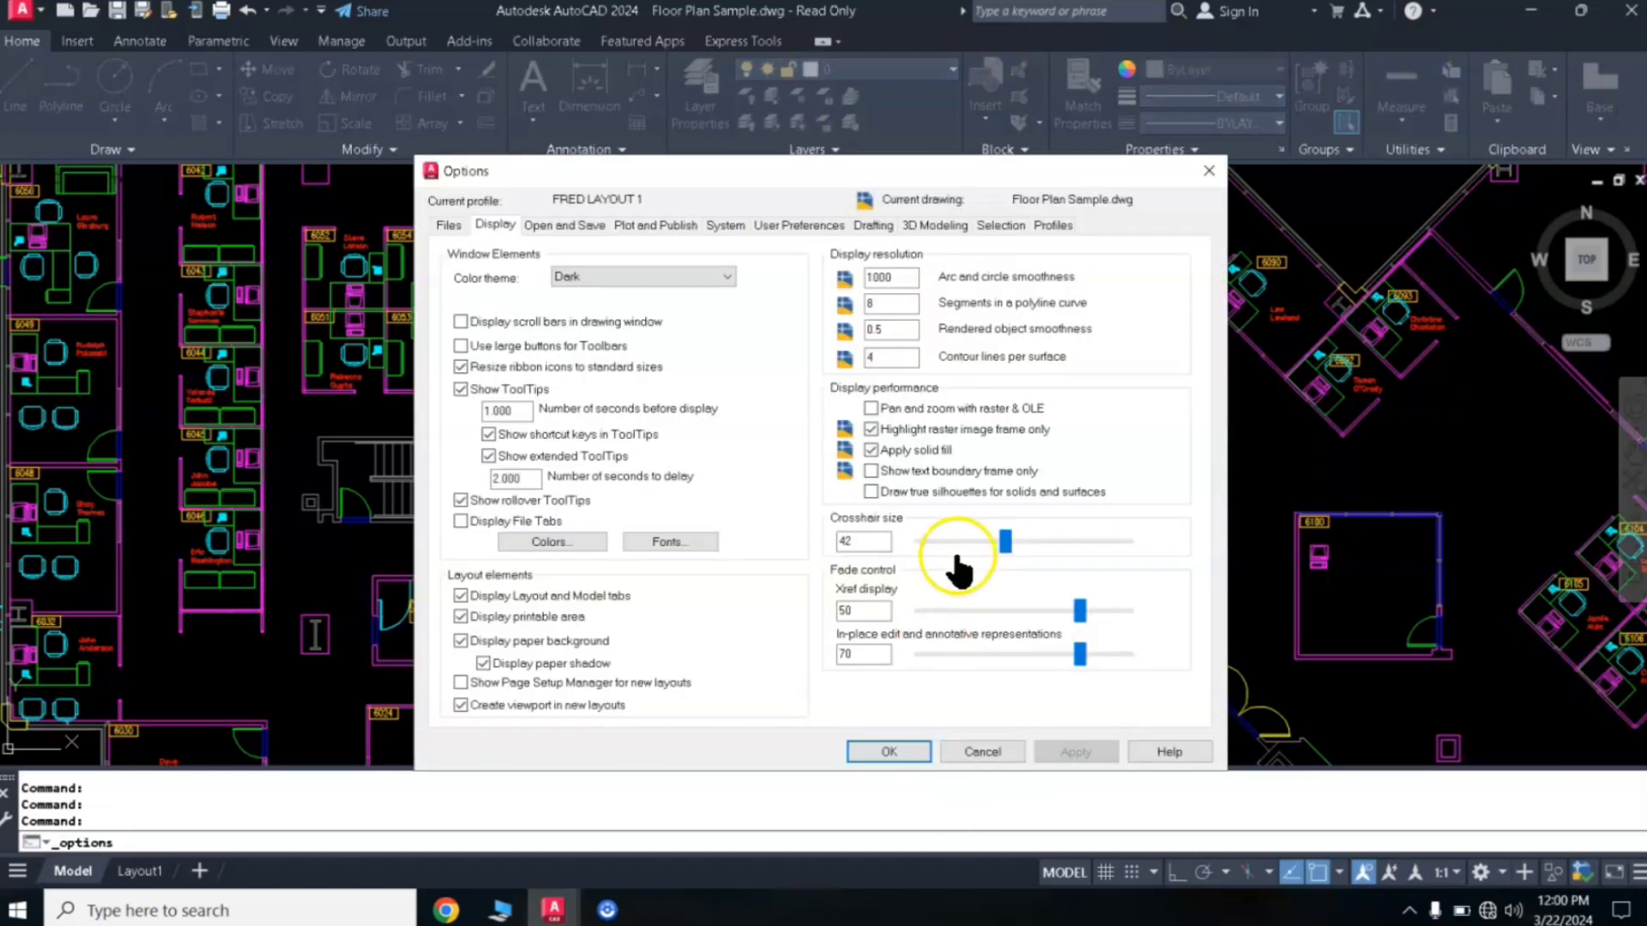
{"action": "left_click", "coordinate": [1004, 543]}
{"action": "left_click_drag", "start_coordinate": [962, 547], "coordinate": [949, 544]}
{"action": "left_click", "coordinate": [875, 753]}
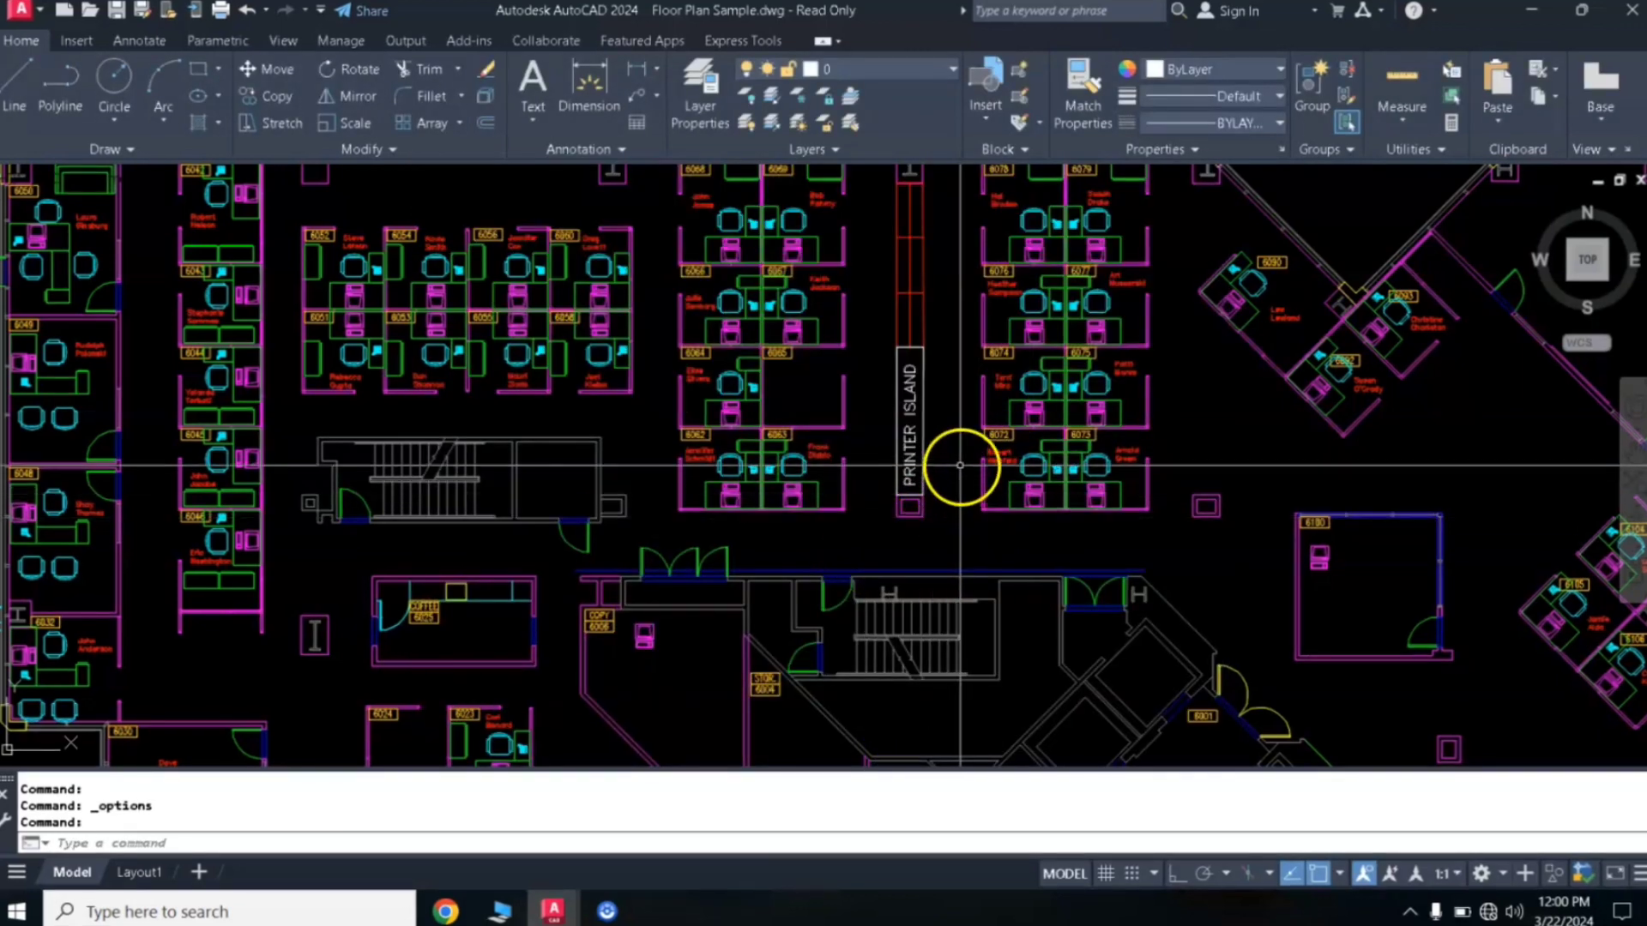
- Set the uniform background colour of 2D model space to White and apply it
{"action": "scroll", "coordinate": [798, 444], "scroll_direction": "up", "scroll_amount": 3}
{"action": "scroll", "coordinate": [867, 335], "scroll_direction": "down", "scroll_amount": 2}
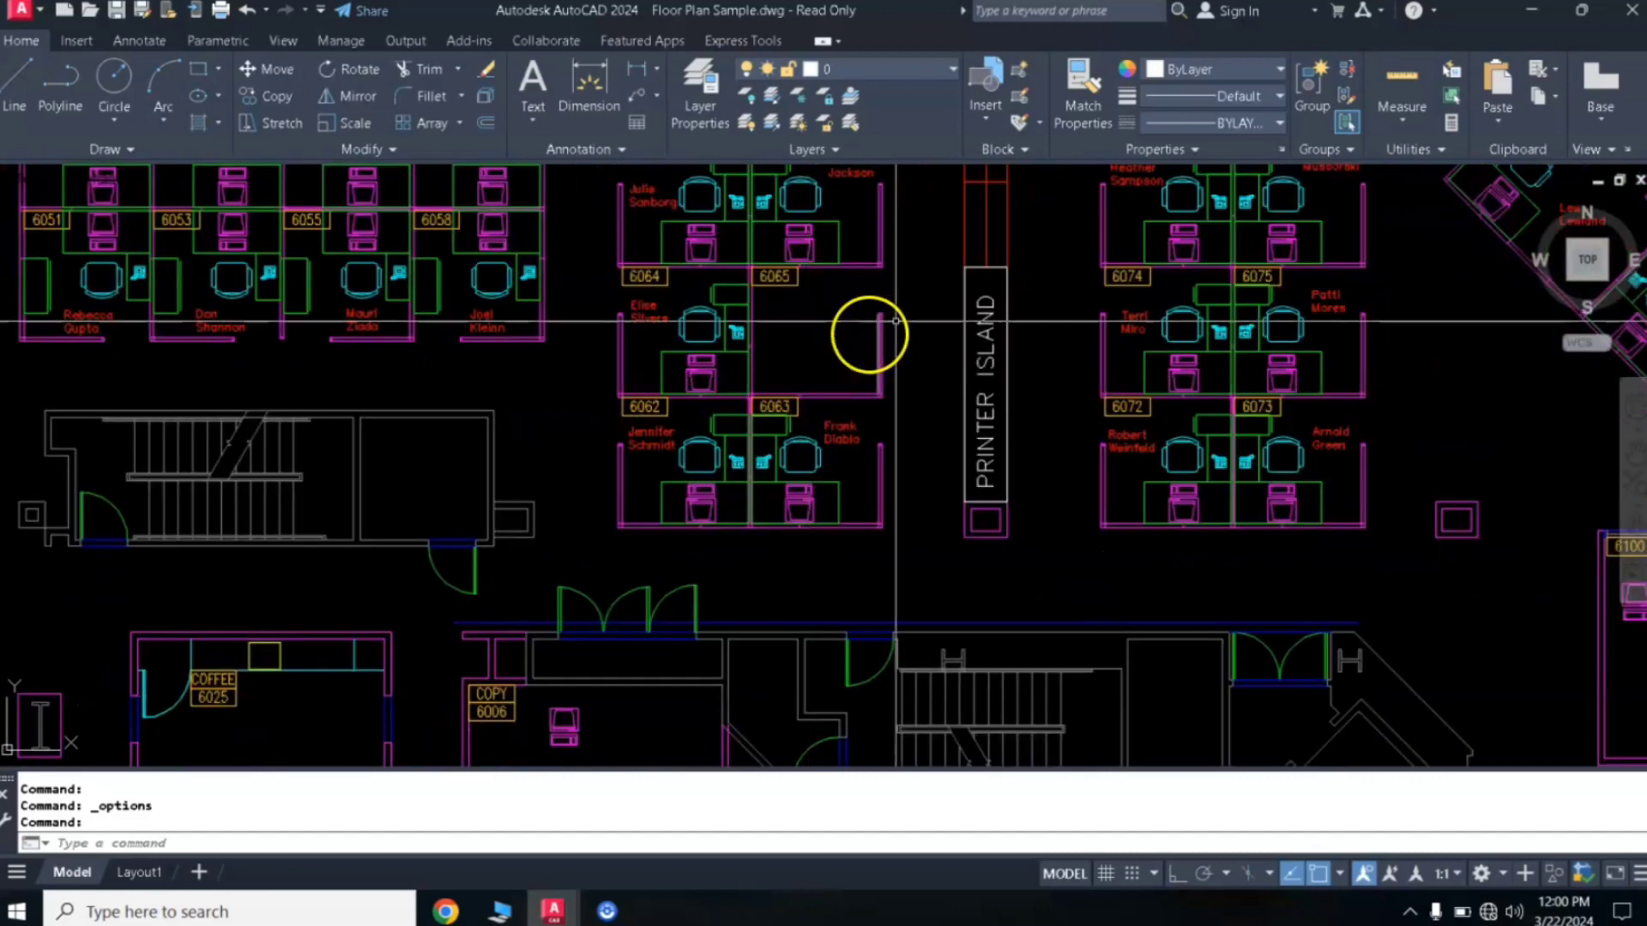
{"action": "scroll", "coordinate": [355, 381], "scroll_direction": "up", "scroll_amount": 1}
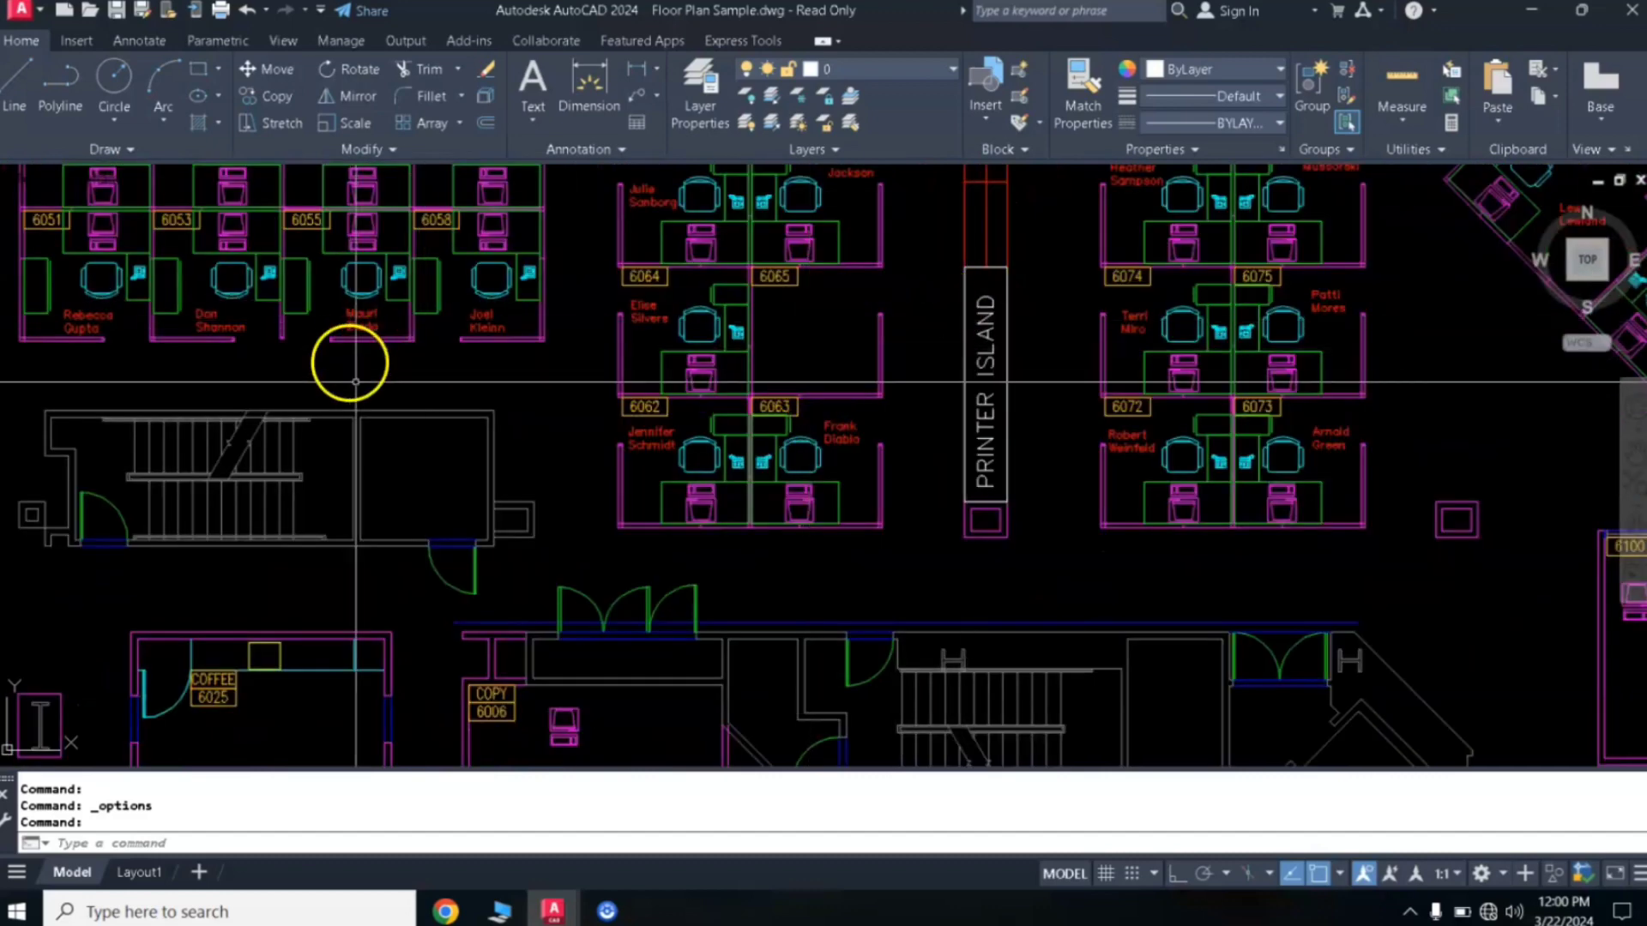
{"action": "middle_click_drag", "start_coordinate": [923, 410], "coordinate": [925, 410]}
{"action": "right_click", "coordinate": [924, 410]}
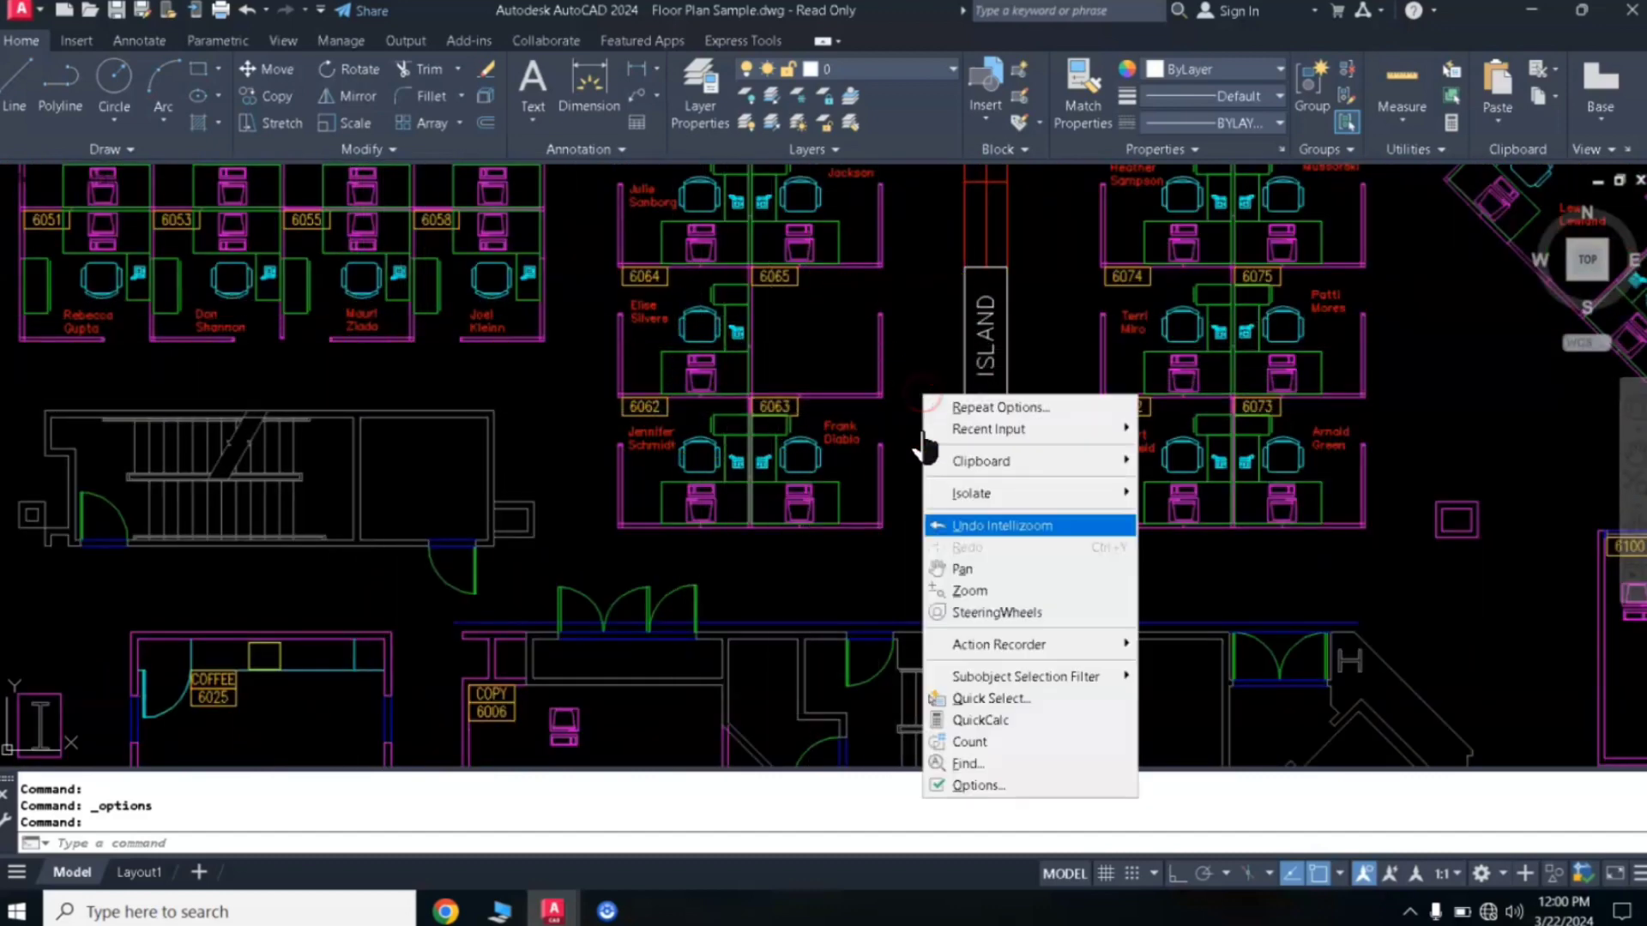
{"action": "left_click", "coordinate": [991, 784]}
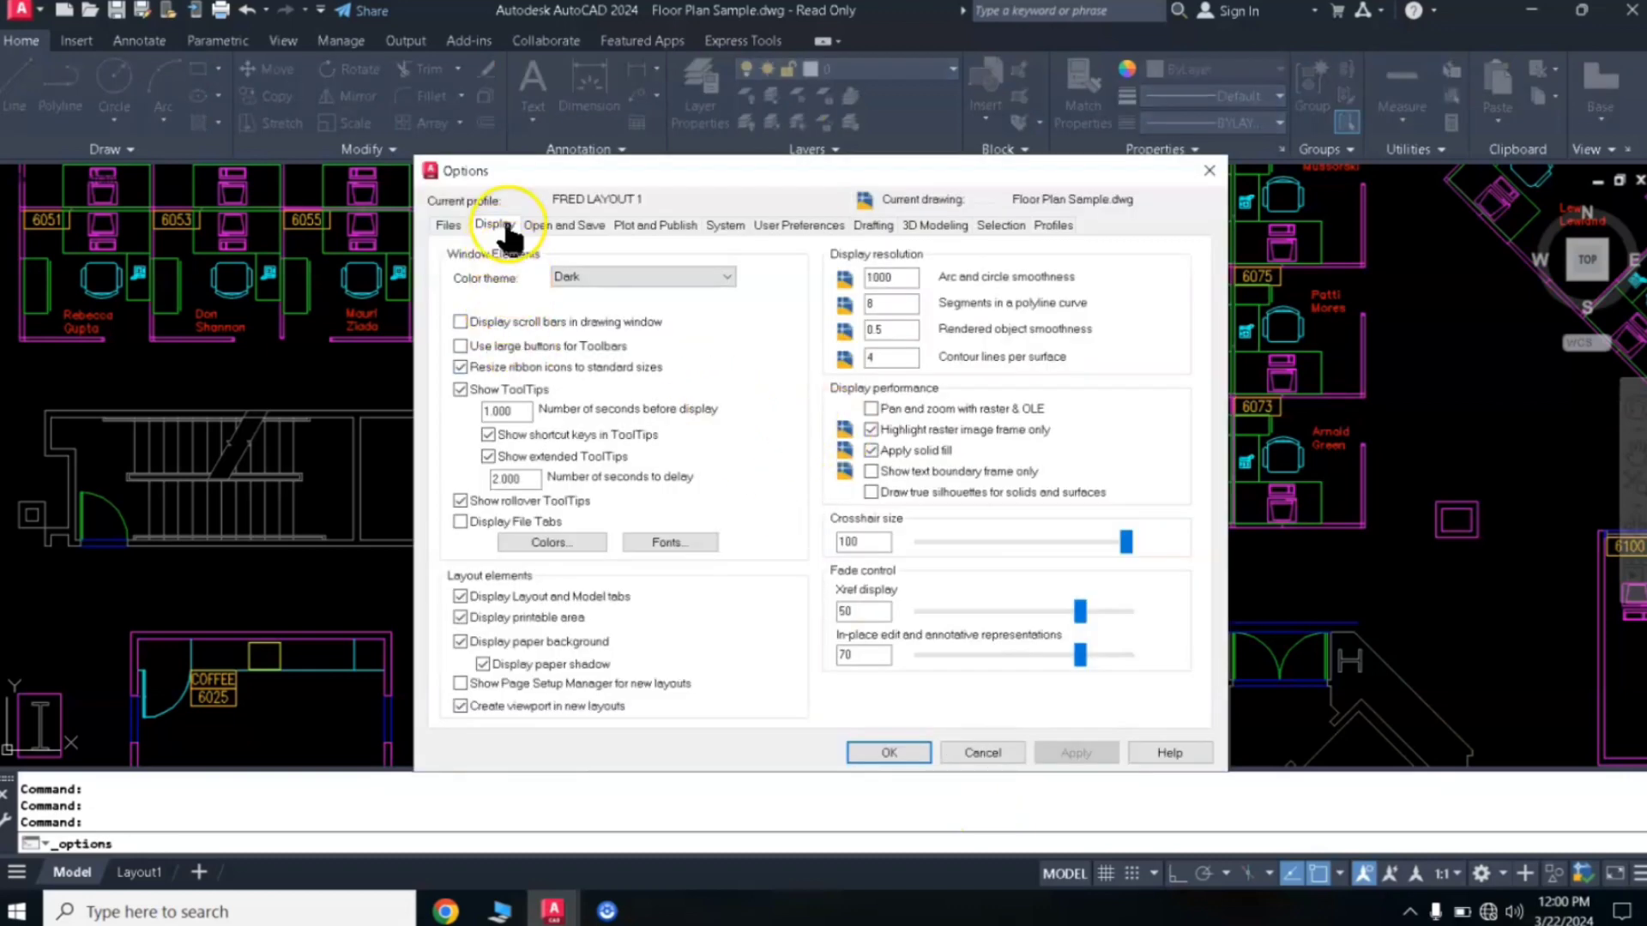
{"action": "left_click", "coordinate": [555, 547]}
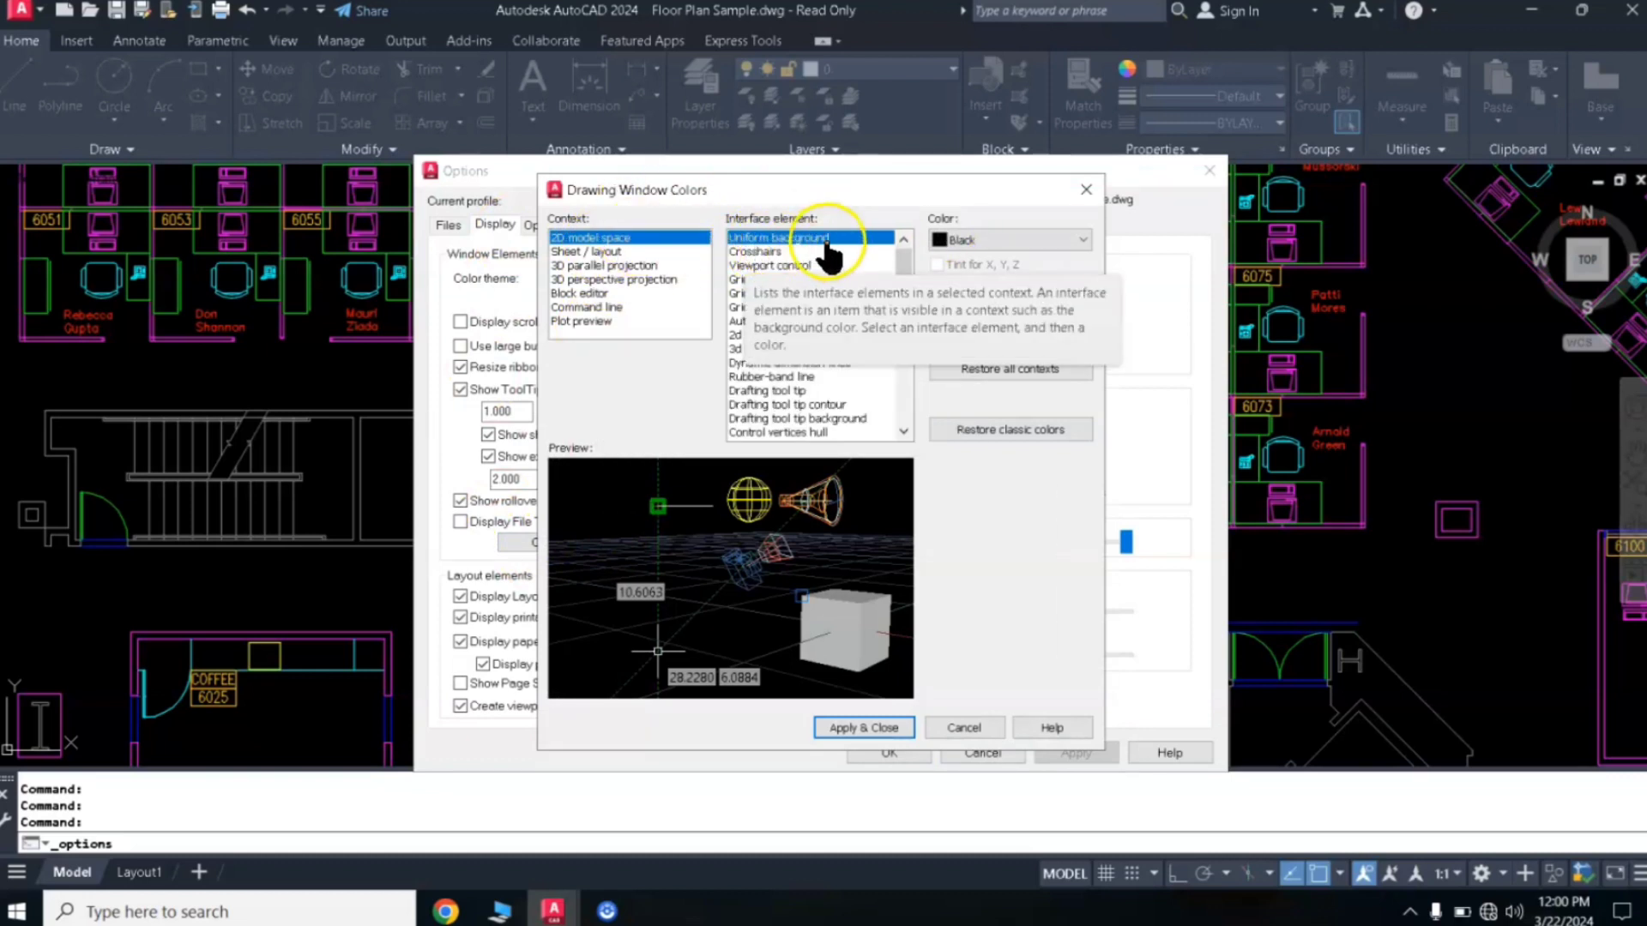
{"action": "left_click", "coordinate": [983, 243]}
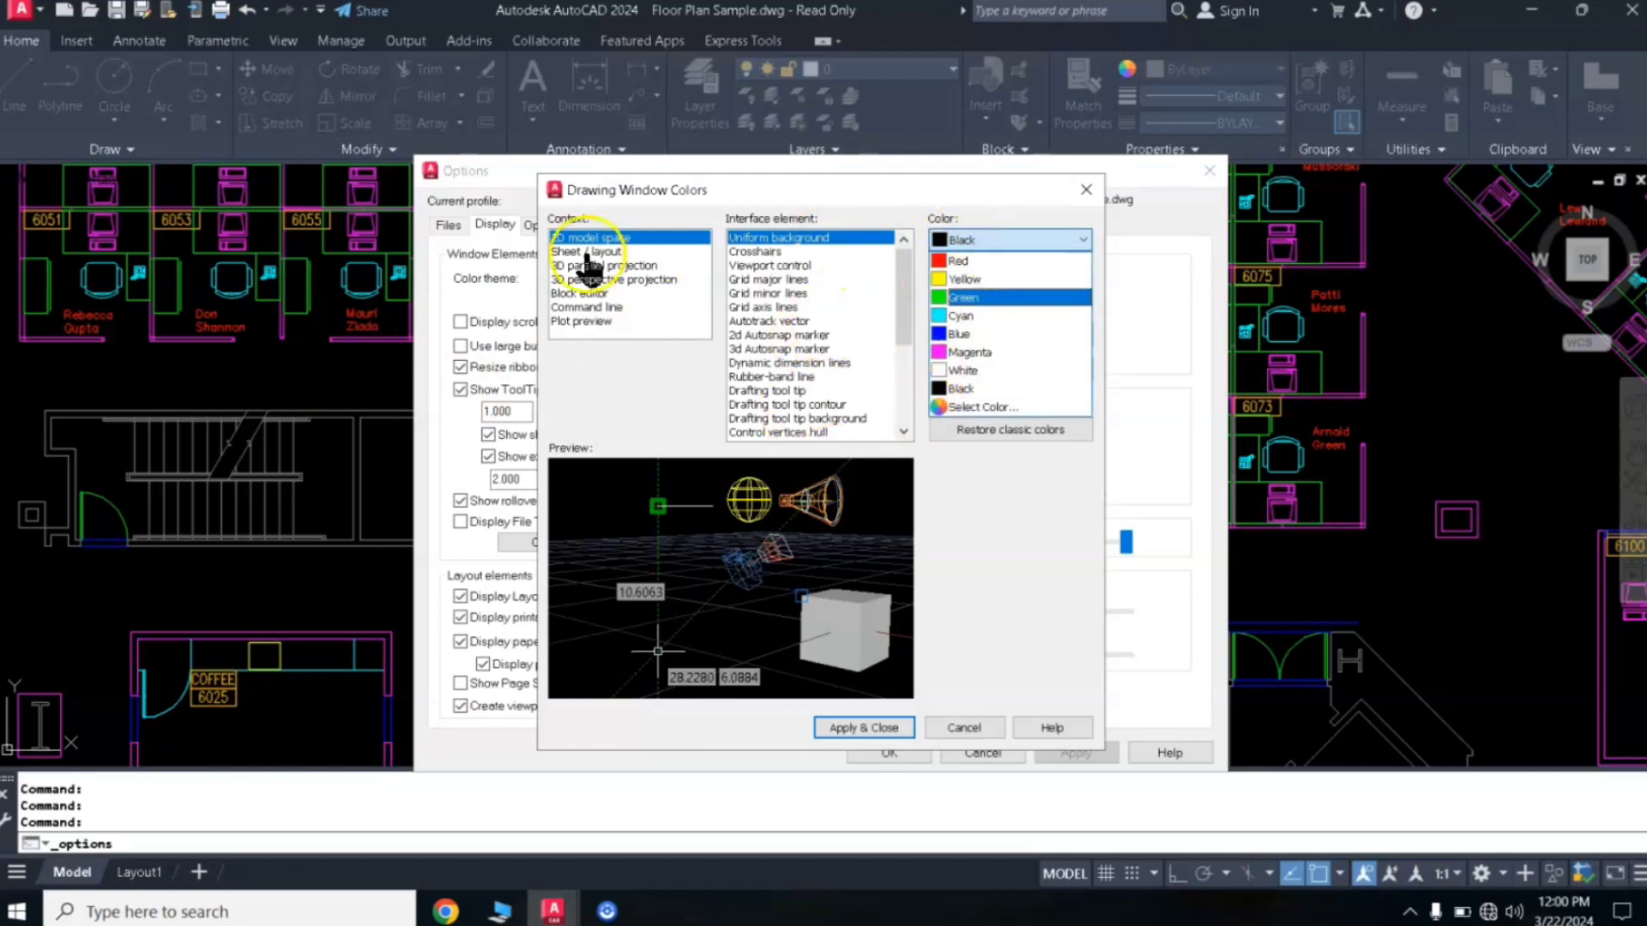
{"action": "left_click", "coordinate": [960, 370]}
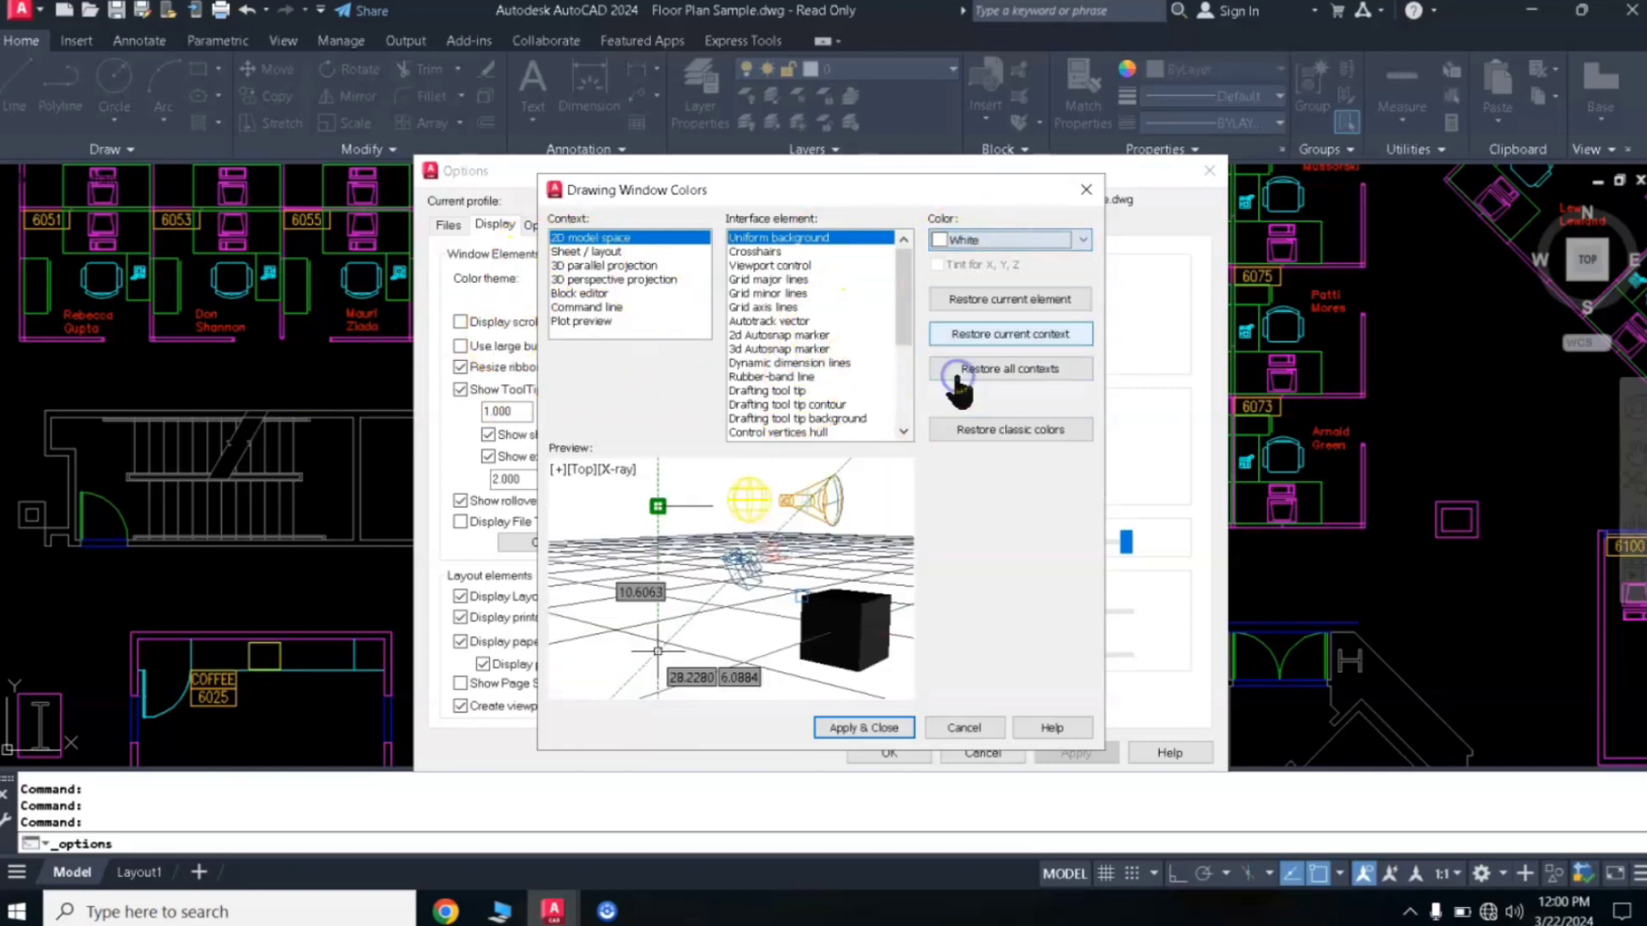
{"action": "left_click", "coordinate": [845, 731]}
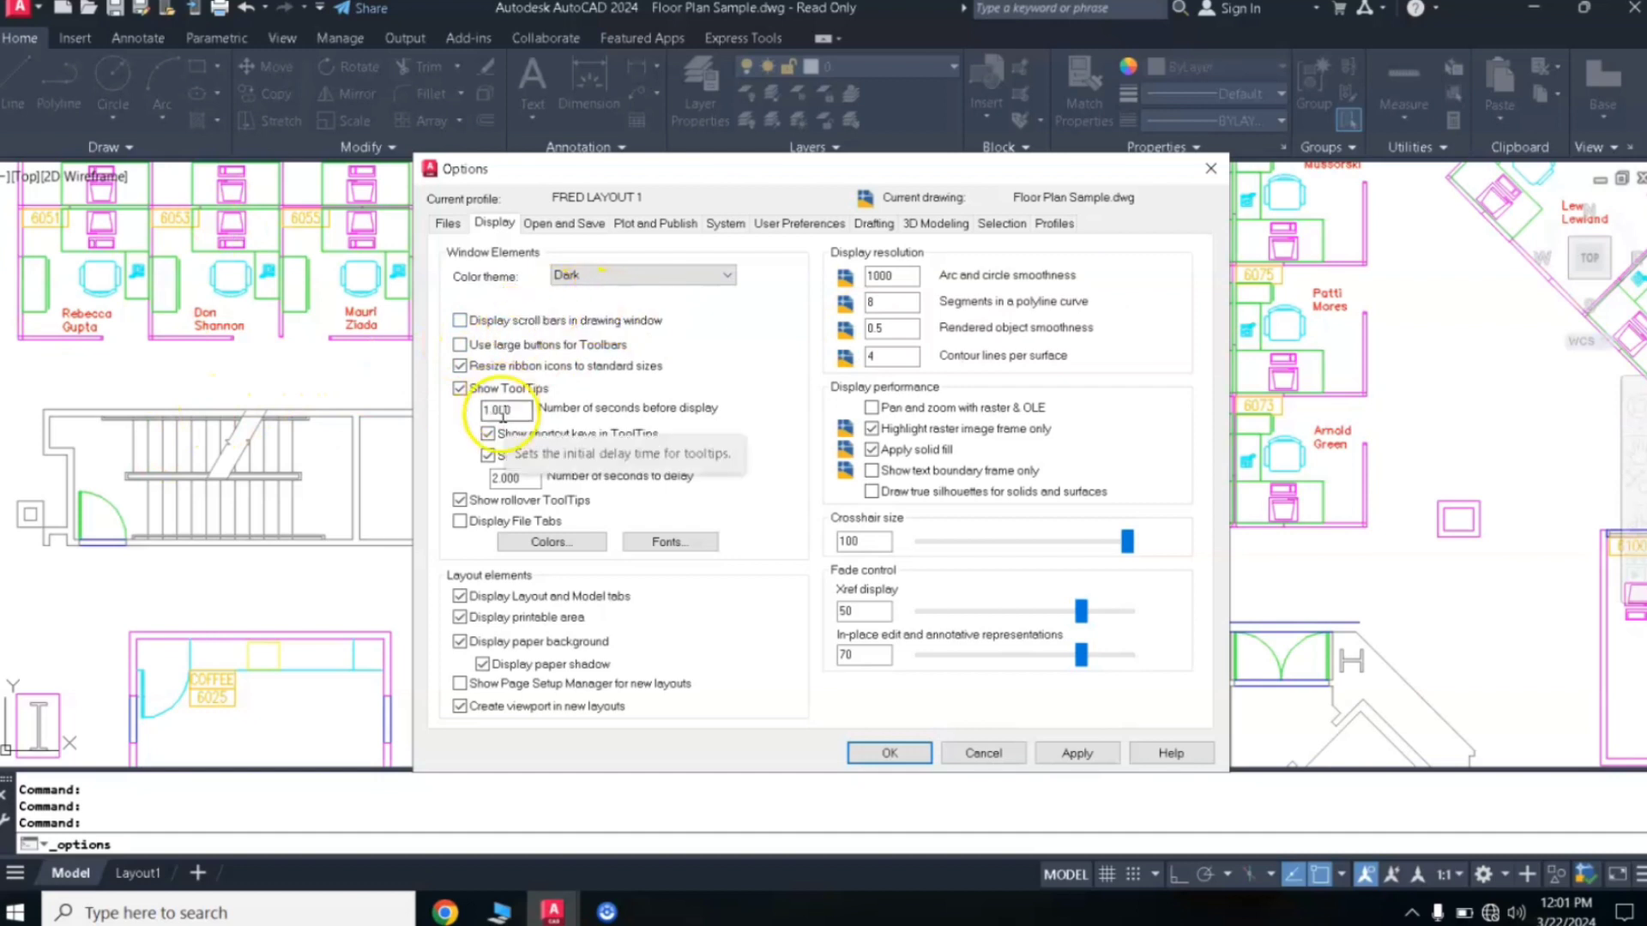
- Set the uniform background colour of 2D model space to Black, apply it and accept the options
{"action": "left_click", "coordinate": [551, 542]}
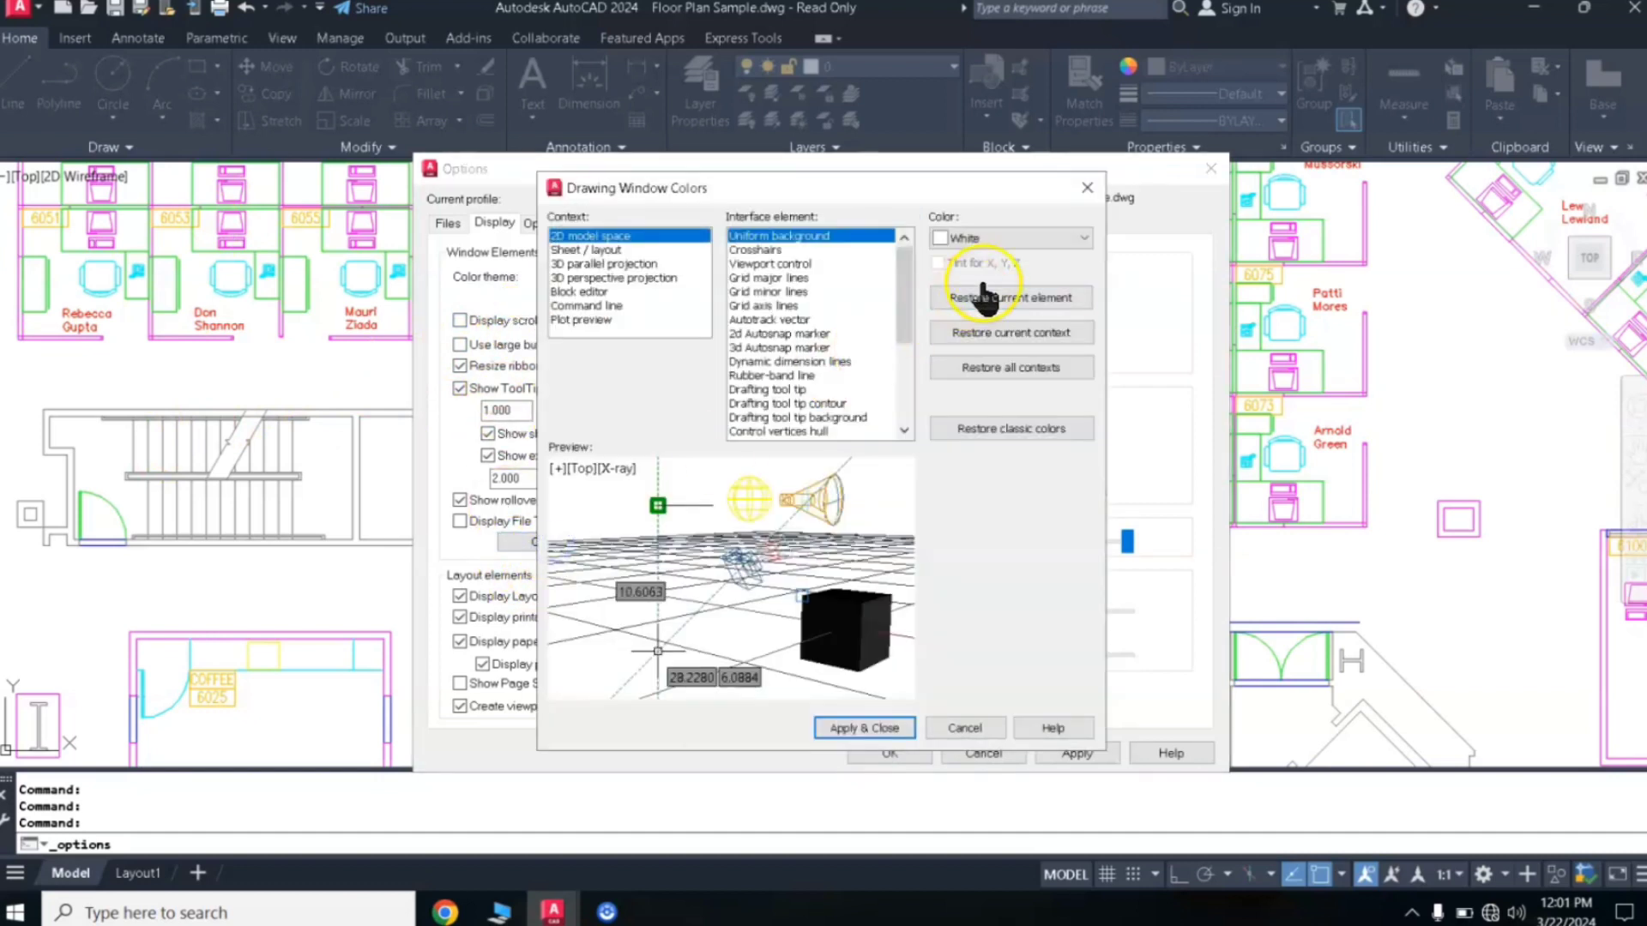
{"action": "left_click", "coordinate": [997, 240]}
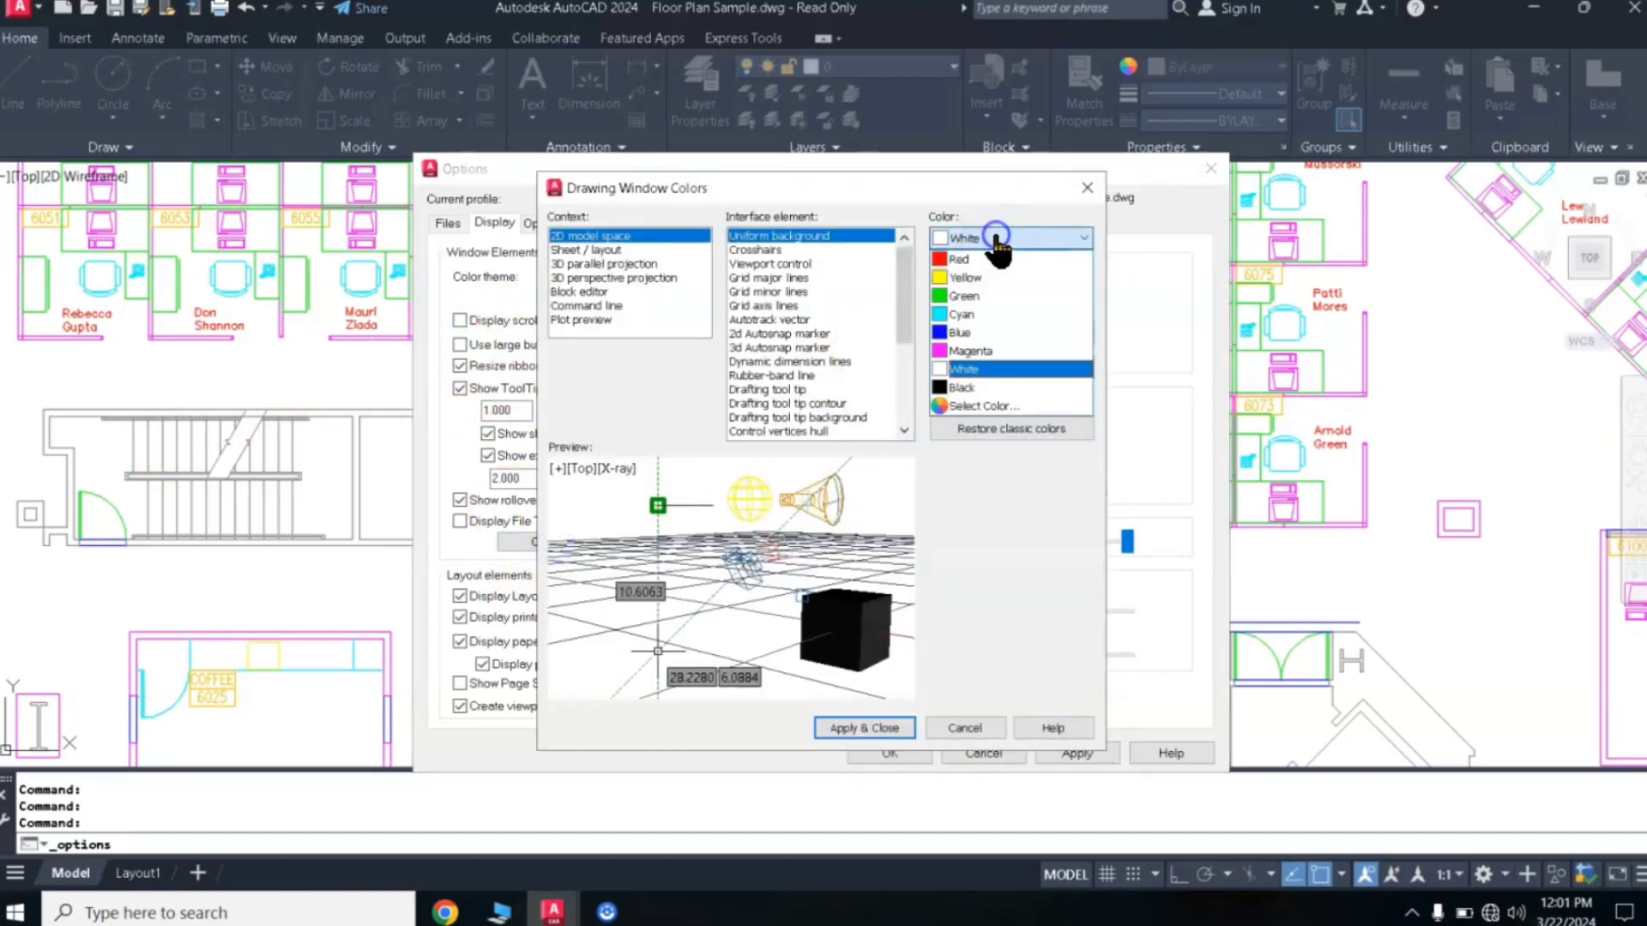
{"action": "left_click", "coordinate": [964, 390]}
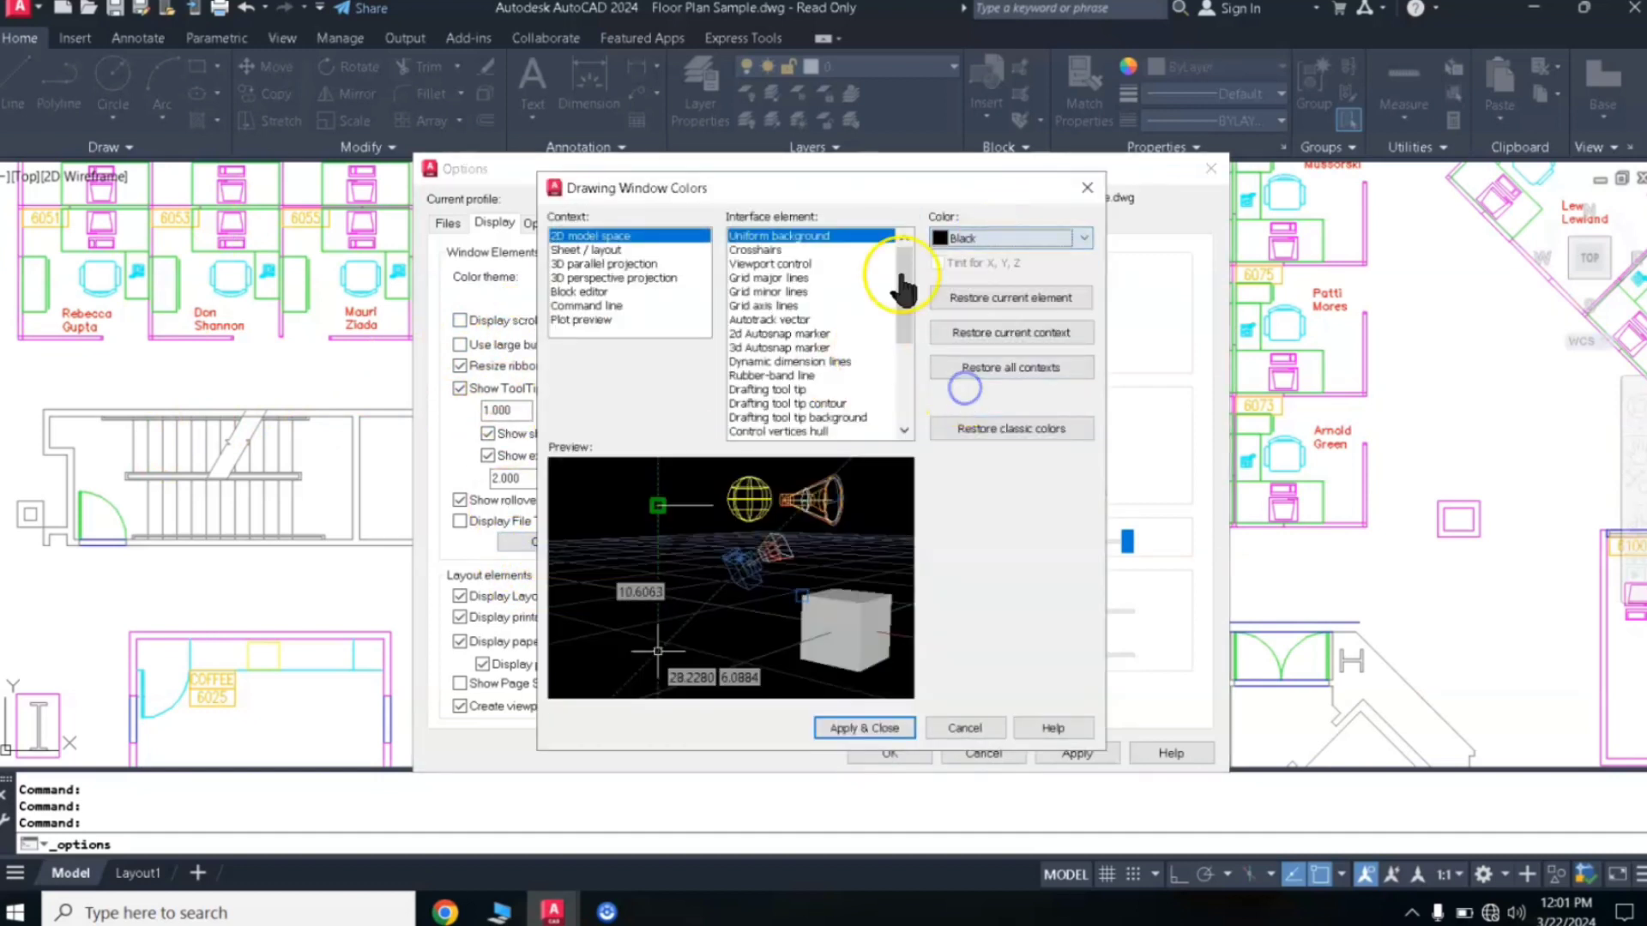
{"action": "left_click", "coordinate": [852, 729]}
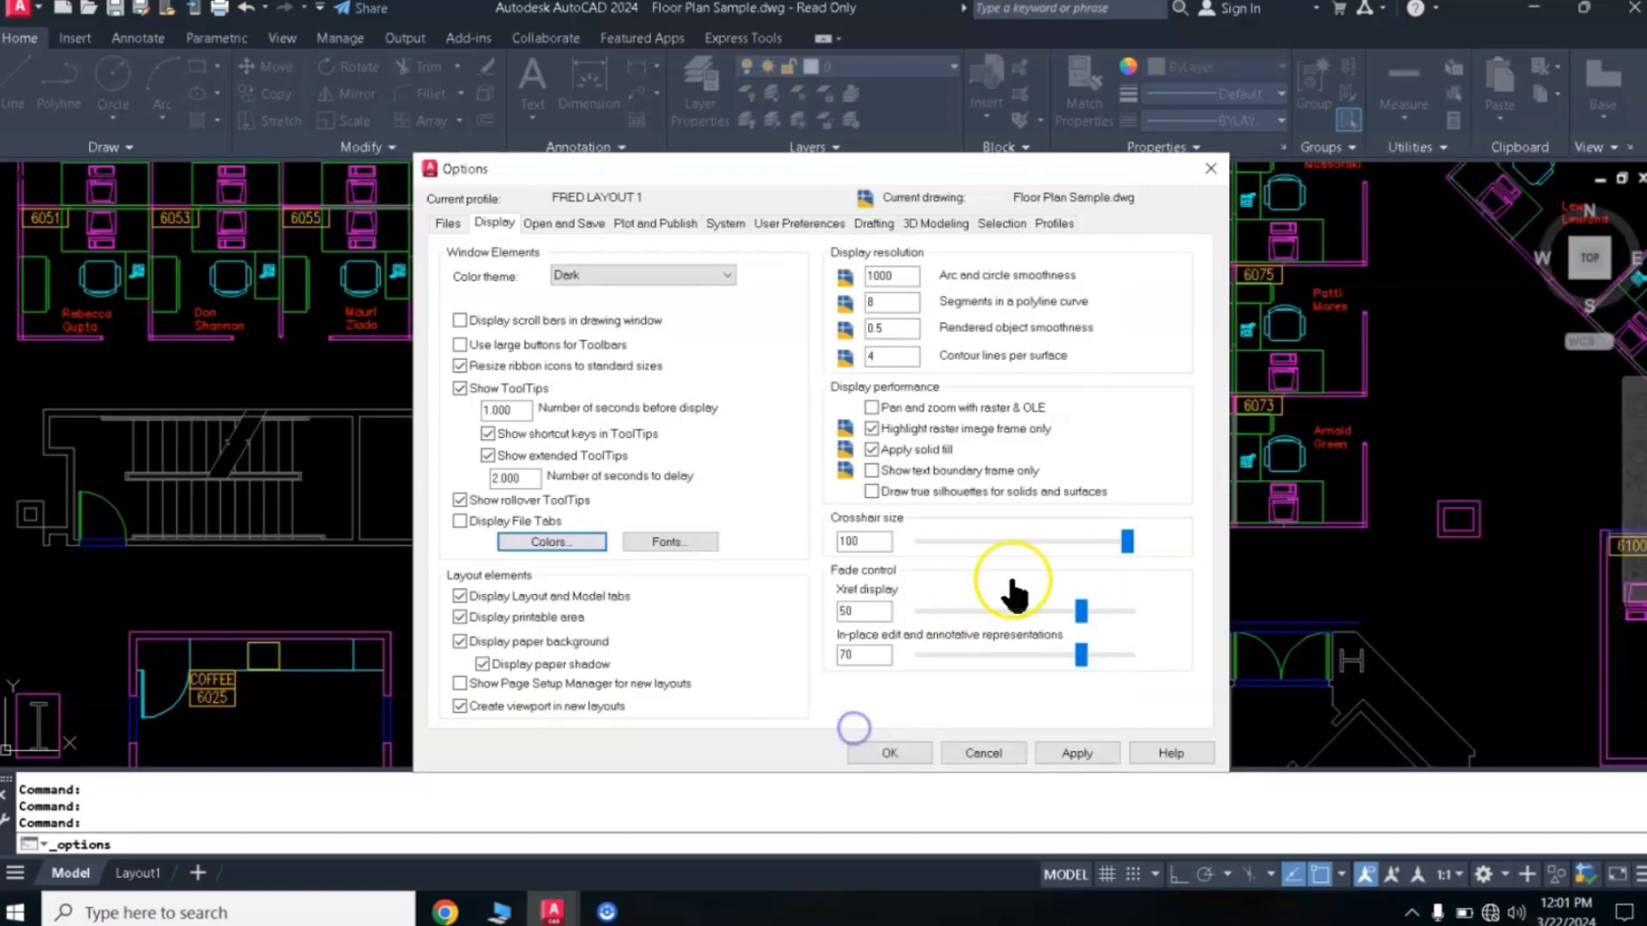
{"action": "left_click", "coordinate": [890, 753]}
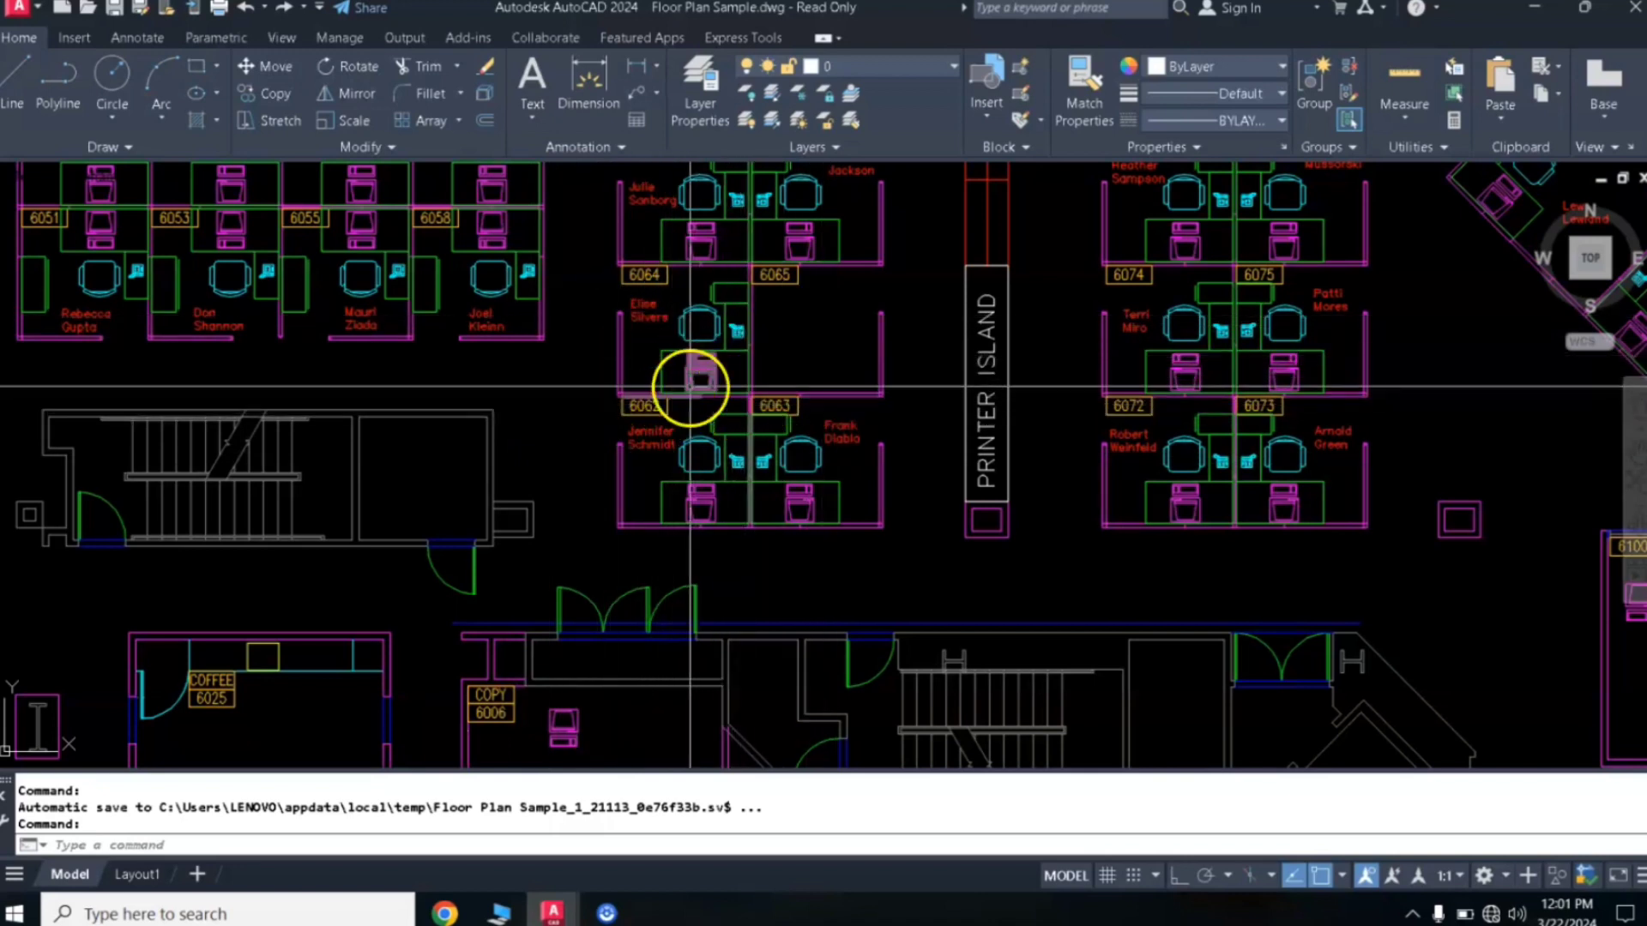
{"action": "scroll", "coordinate": [662, 380], "scroll_direction": "up", "scroll_amount": 2}
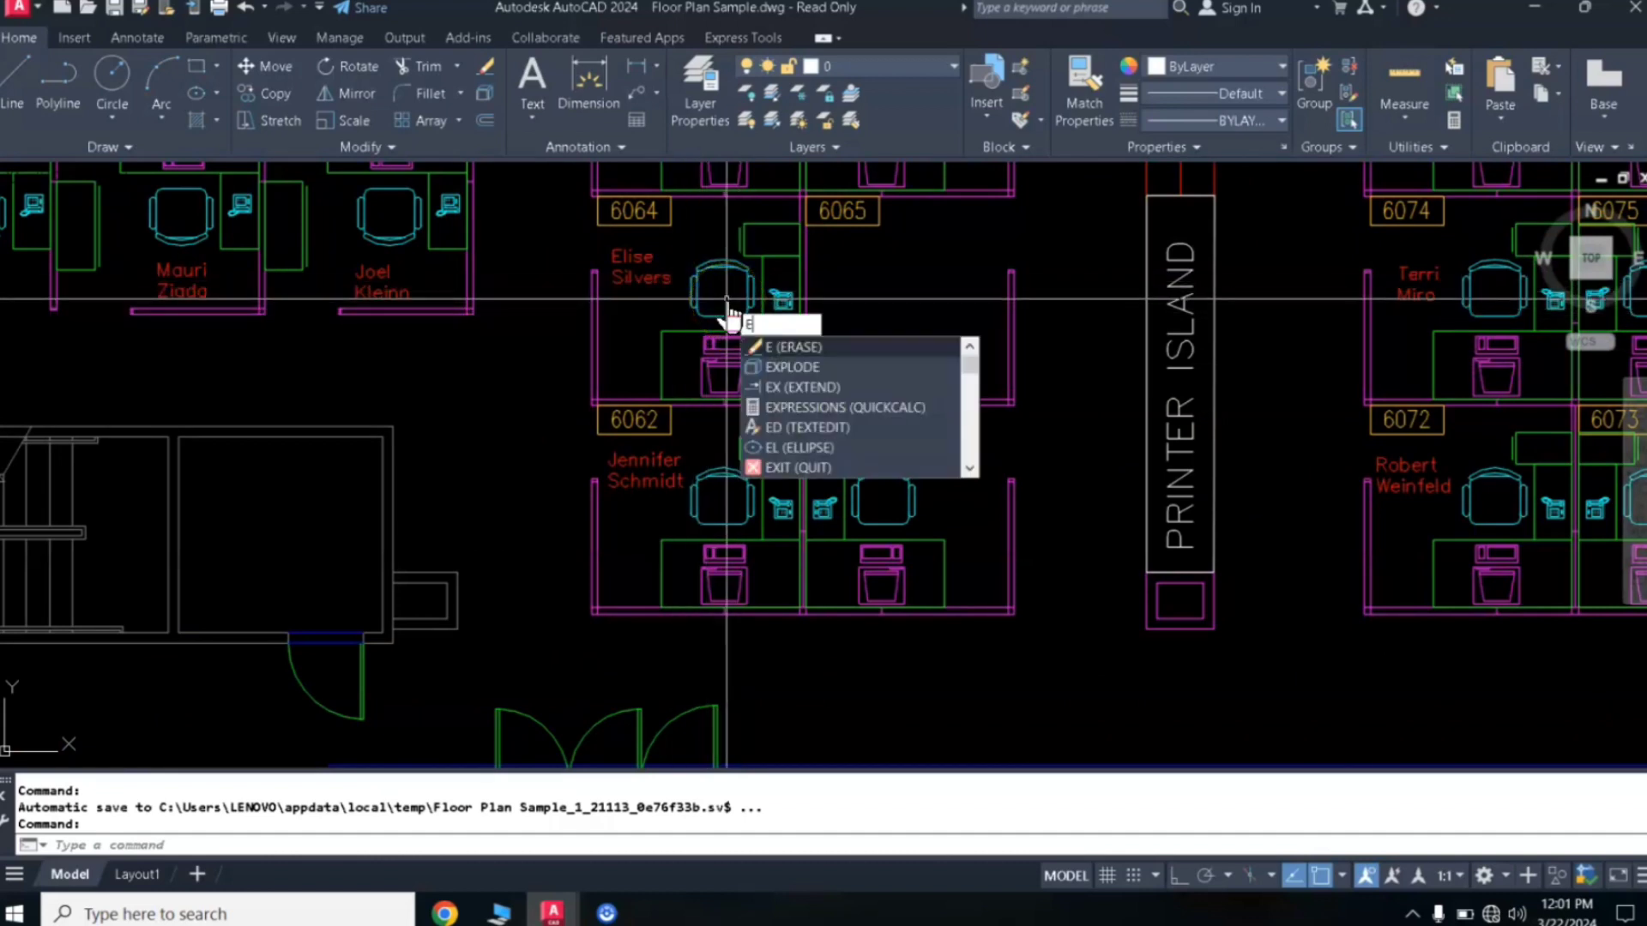
{"action": "key", "text": "Return"}
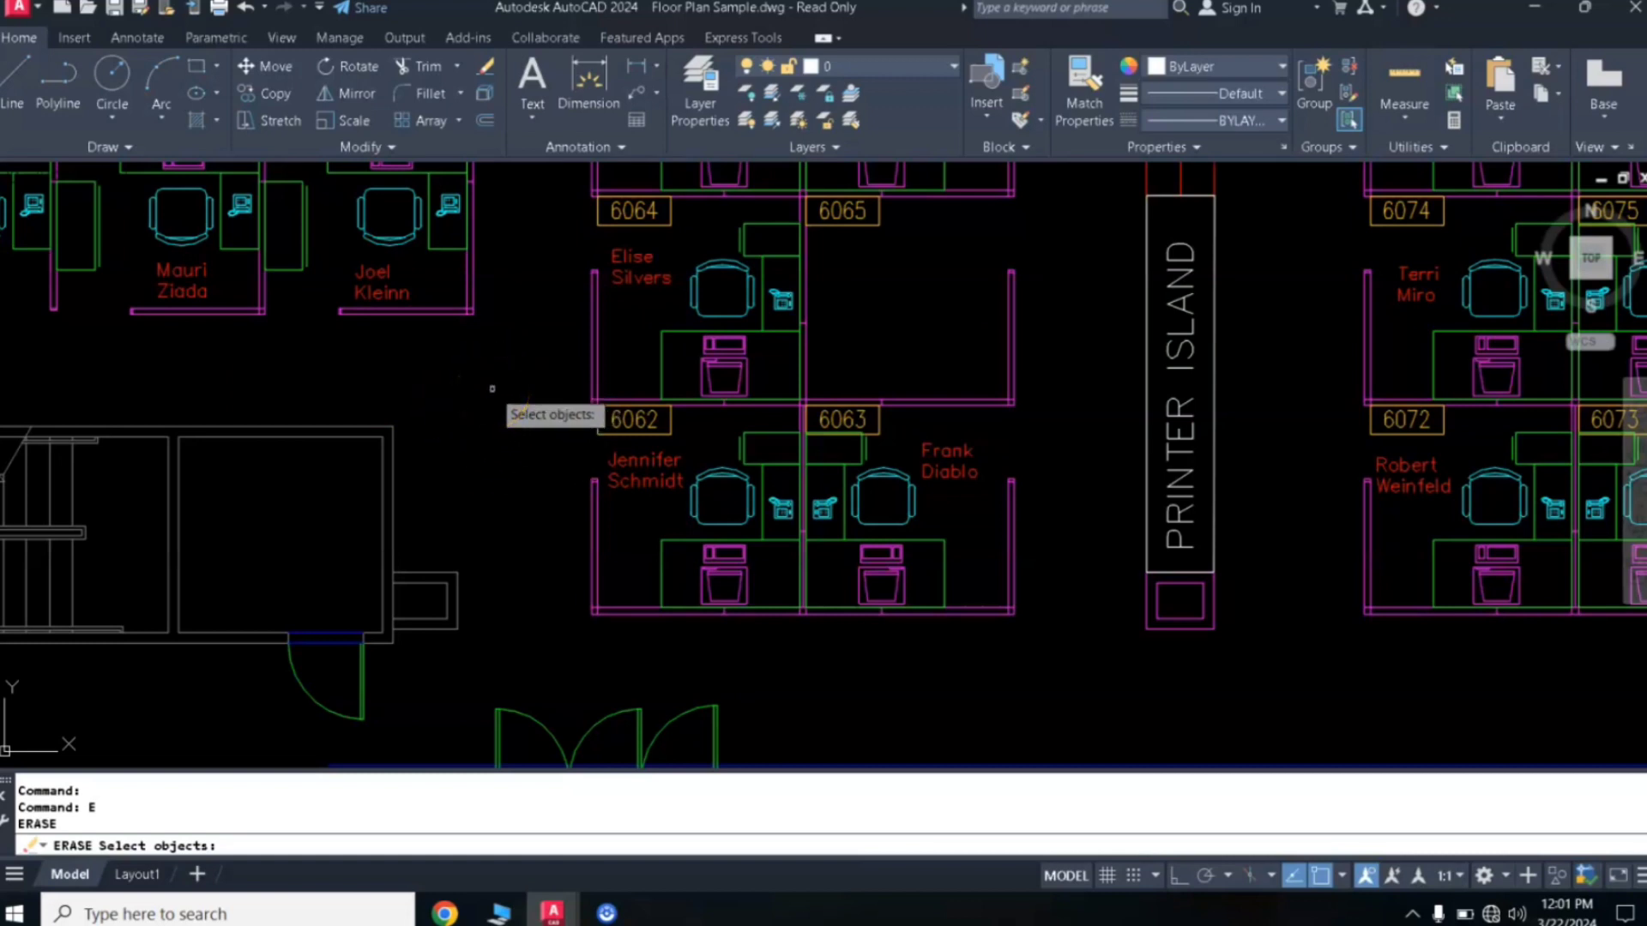
{"action": "key", "text": "Escape"}
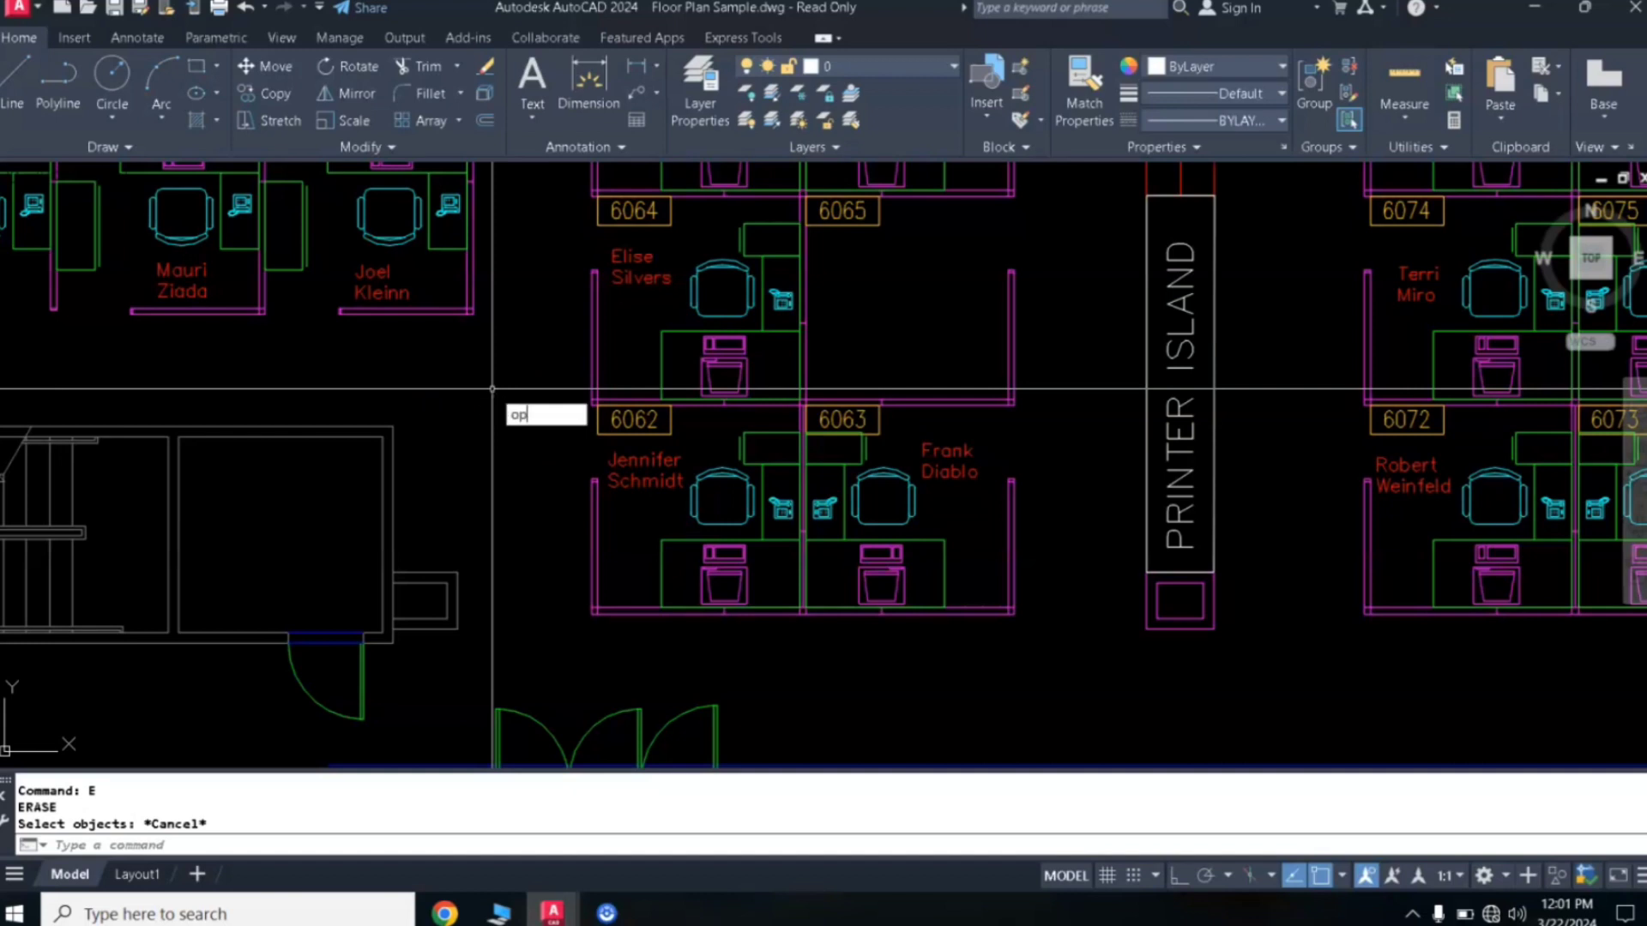
- Enlarge the pickbox to about two-thirds of its size range in the selection options and accept
{"action": "key", "text": "Return"}
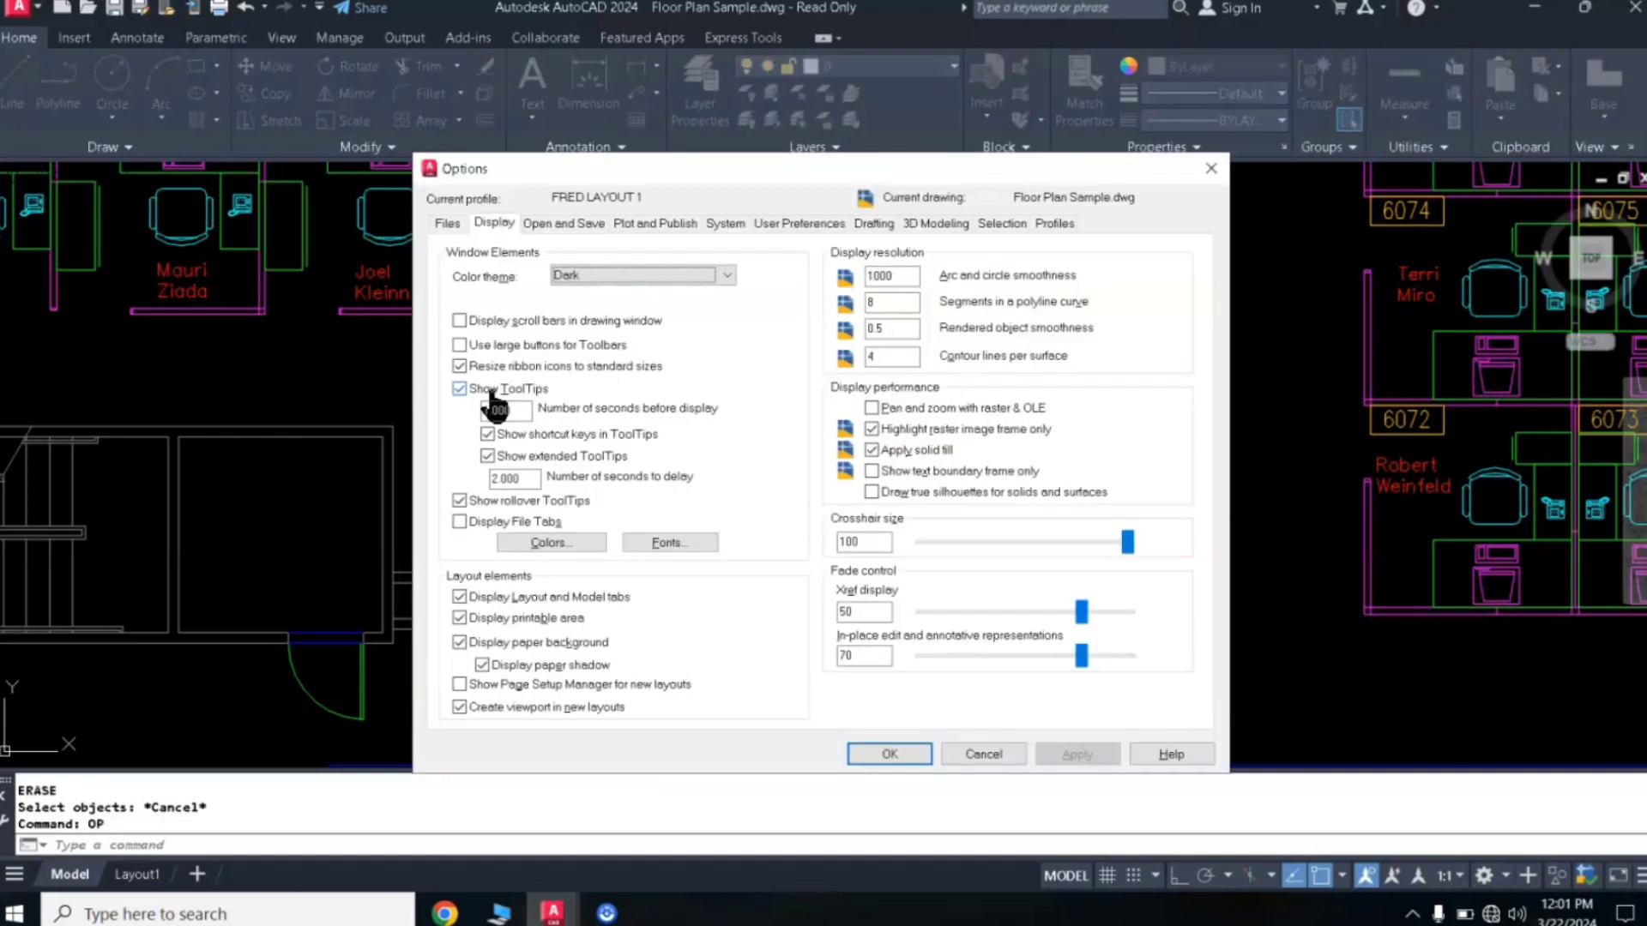
{"action": "left_click", "coordinate": [1001, 225]}
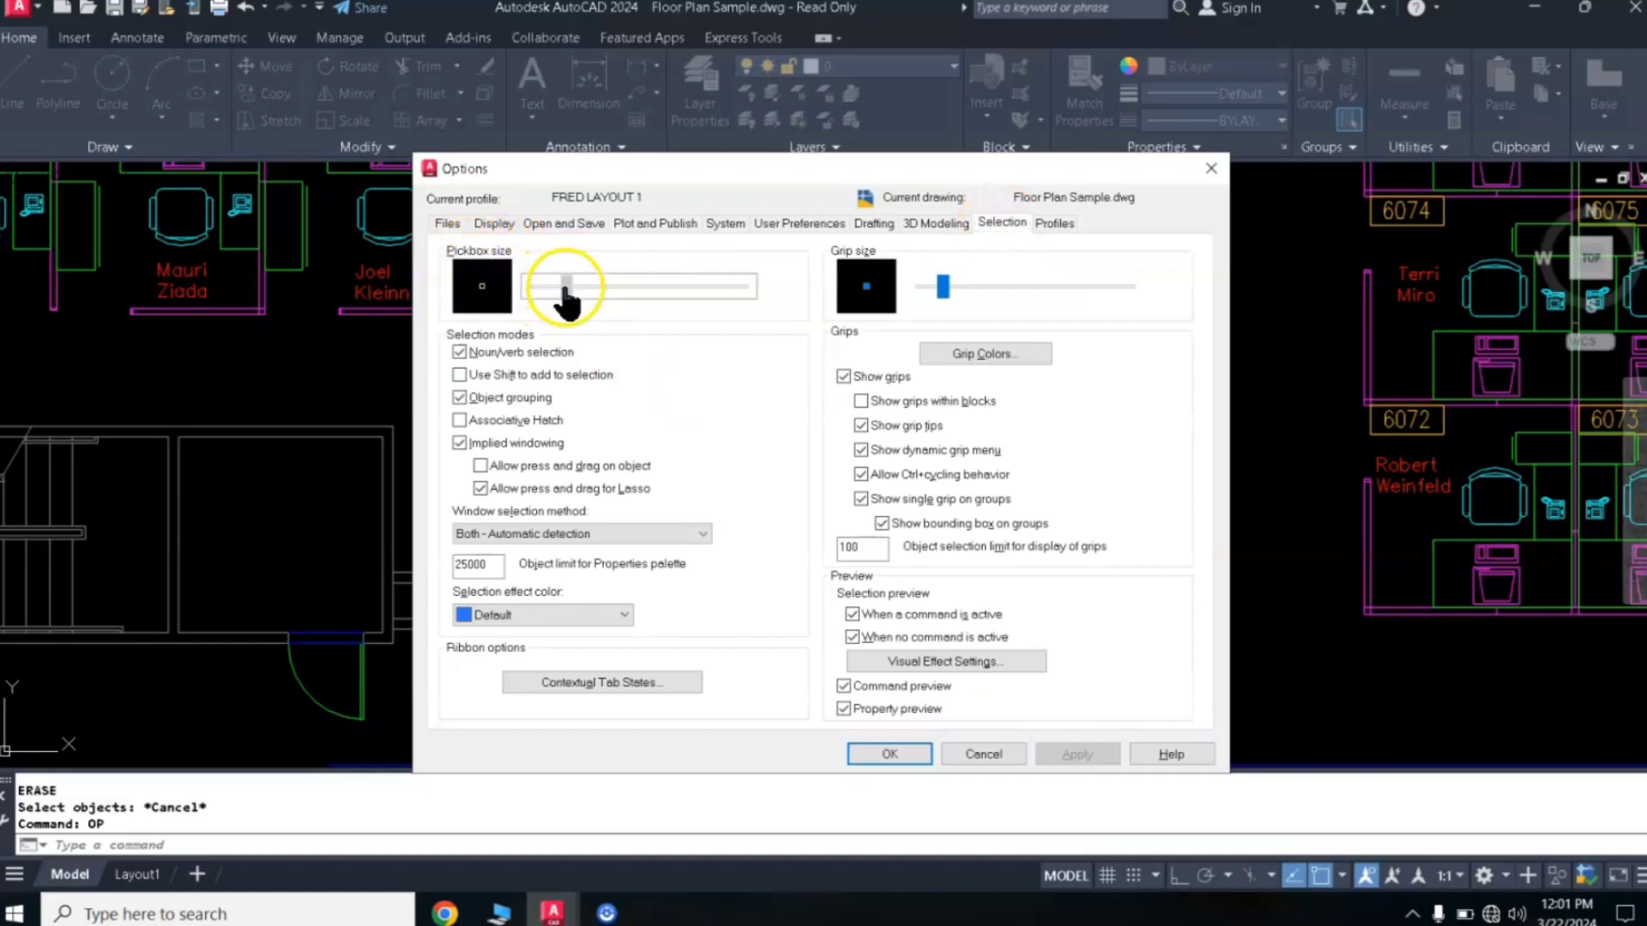
{"action": "left_click_drag", "start_coordinate": [632, 294], "coordinate": [649, 296]}
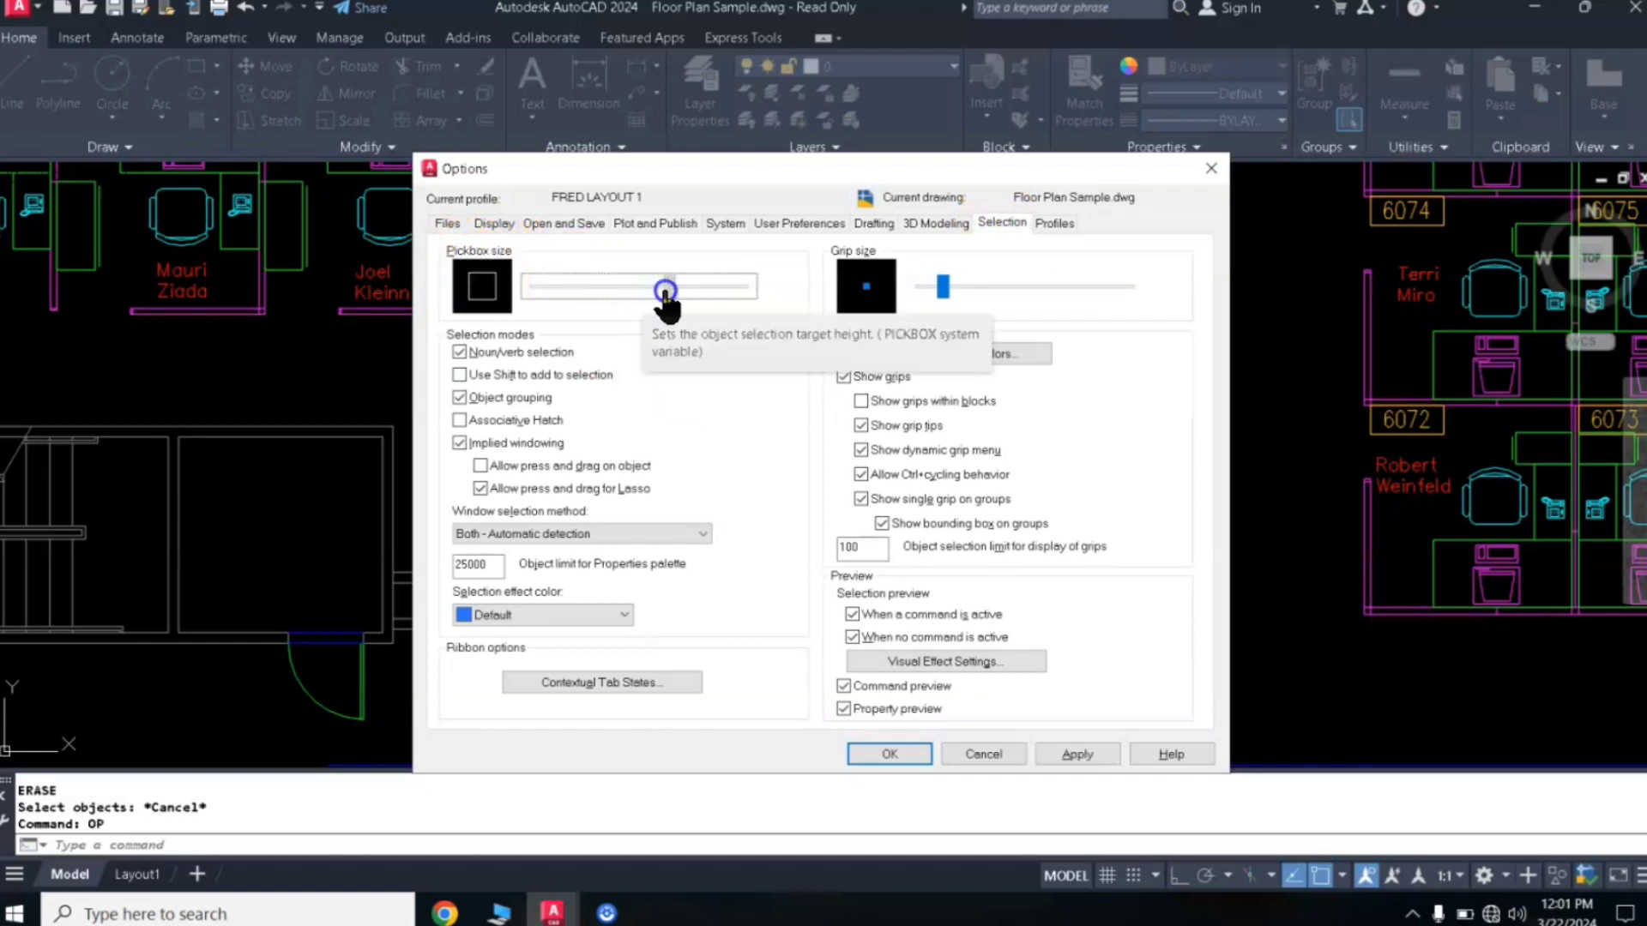
{"action": "left_click", "coordinate": [888, 755]}
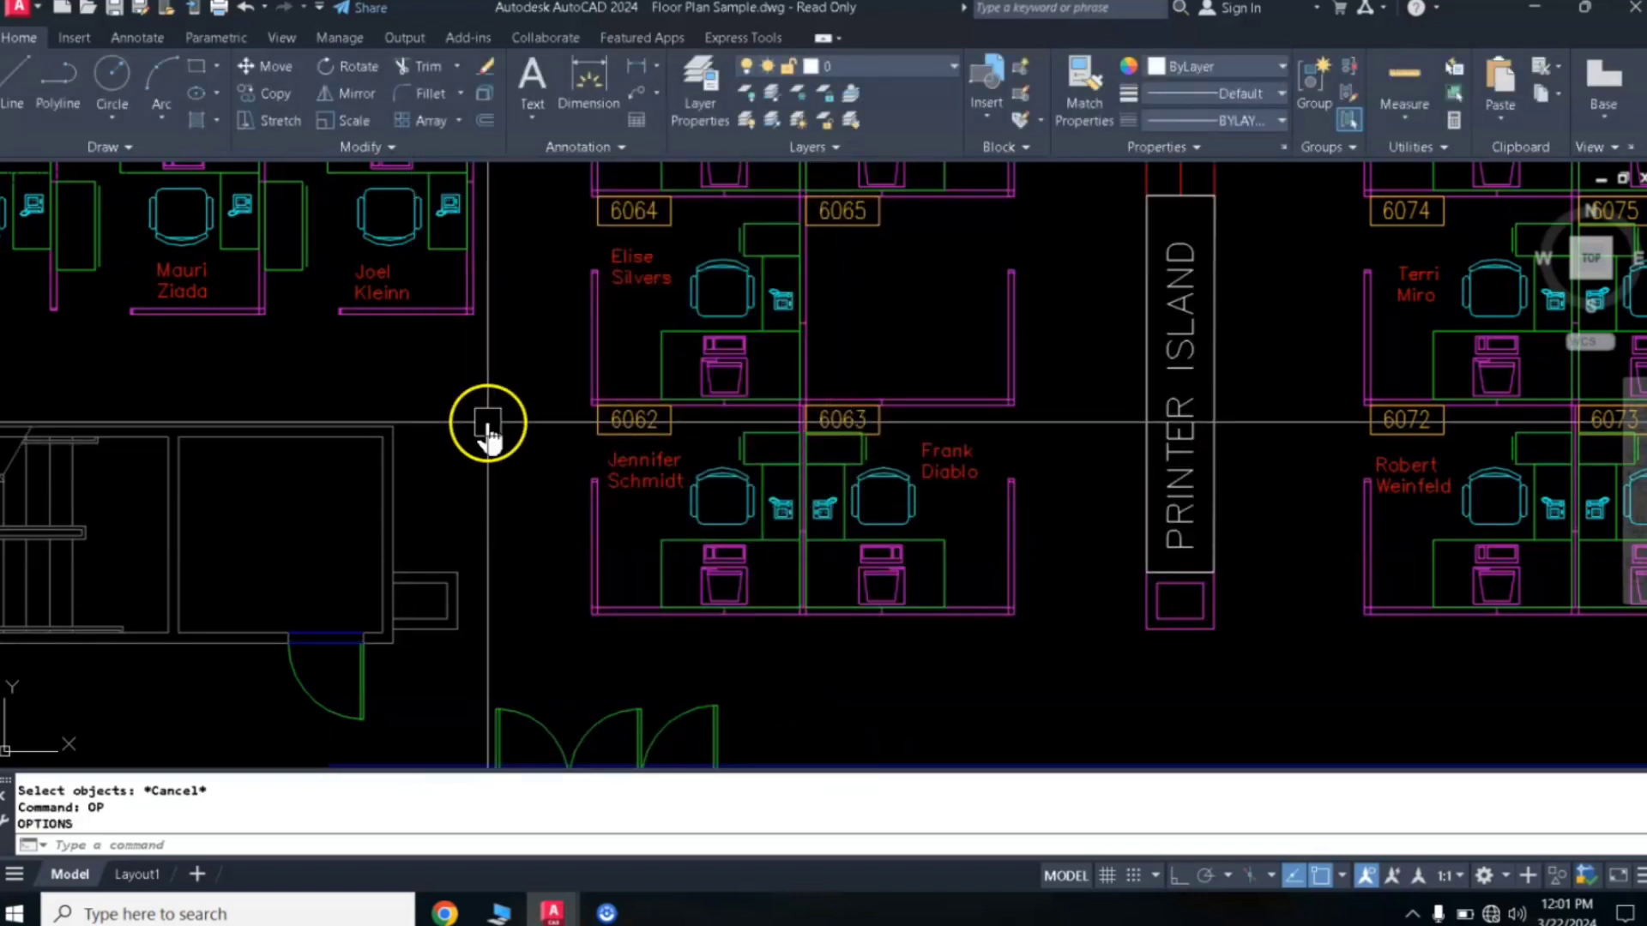
- Erase the chair in workstation 6064
{"action": "type", "text": "e"}
{"action": "key", "text": "Return"}
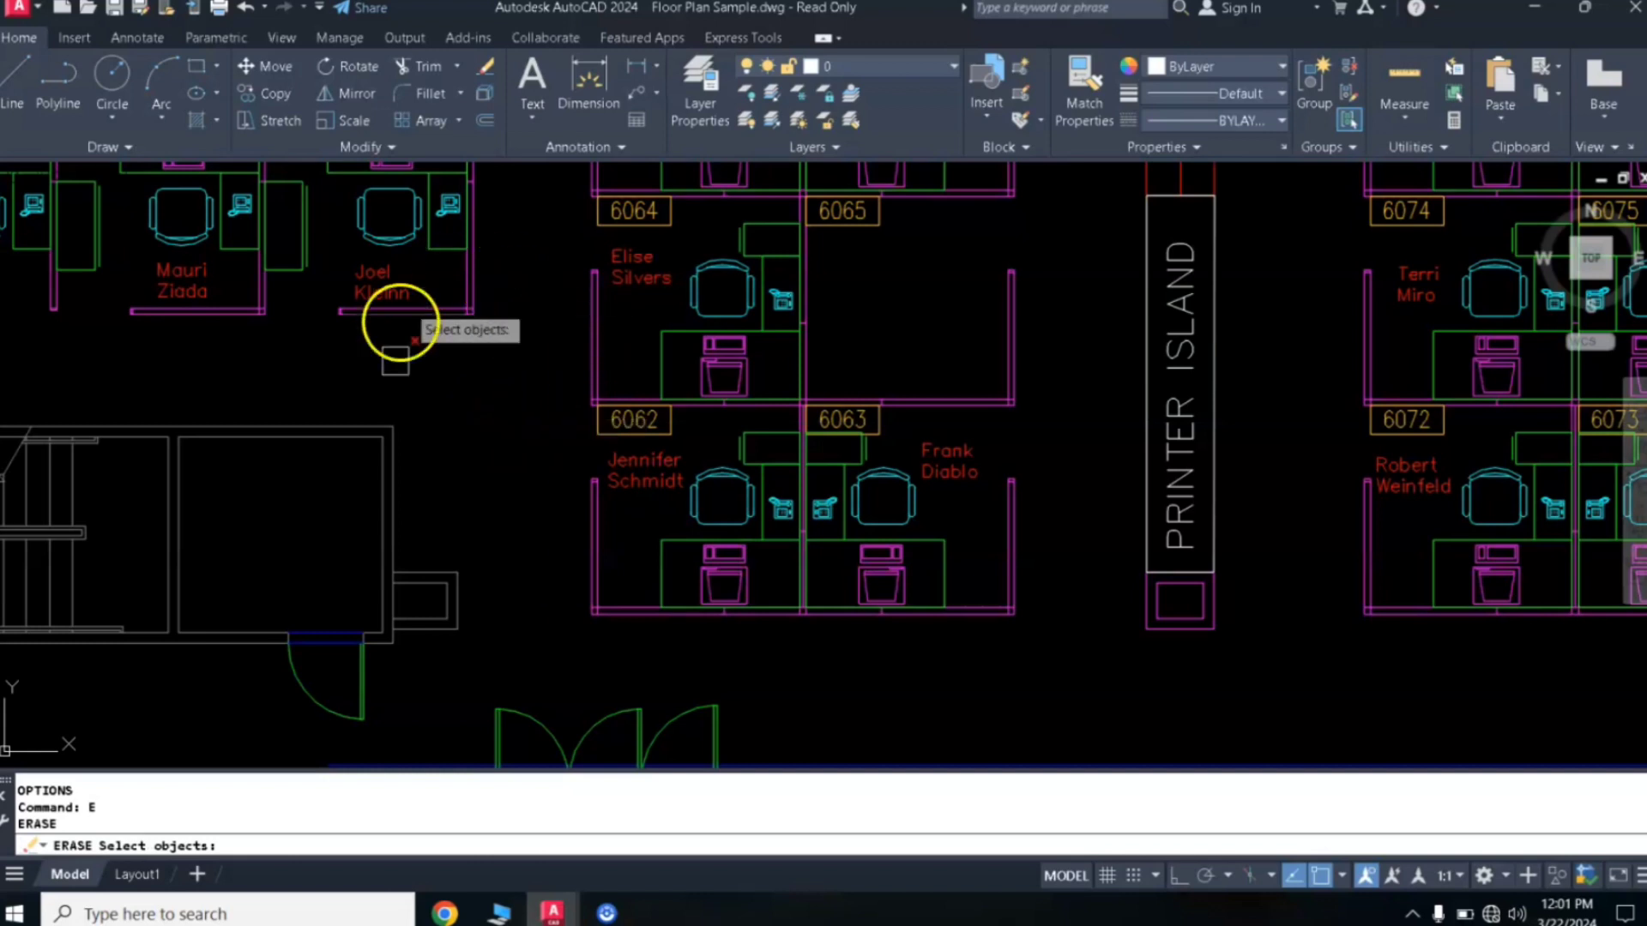
{"action": "left_click", "coordinate": [703, 282]}
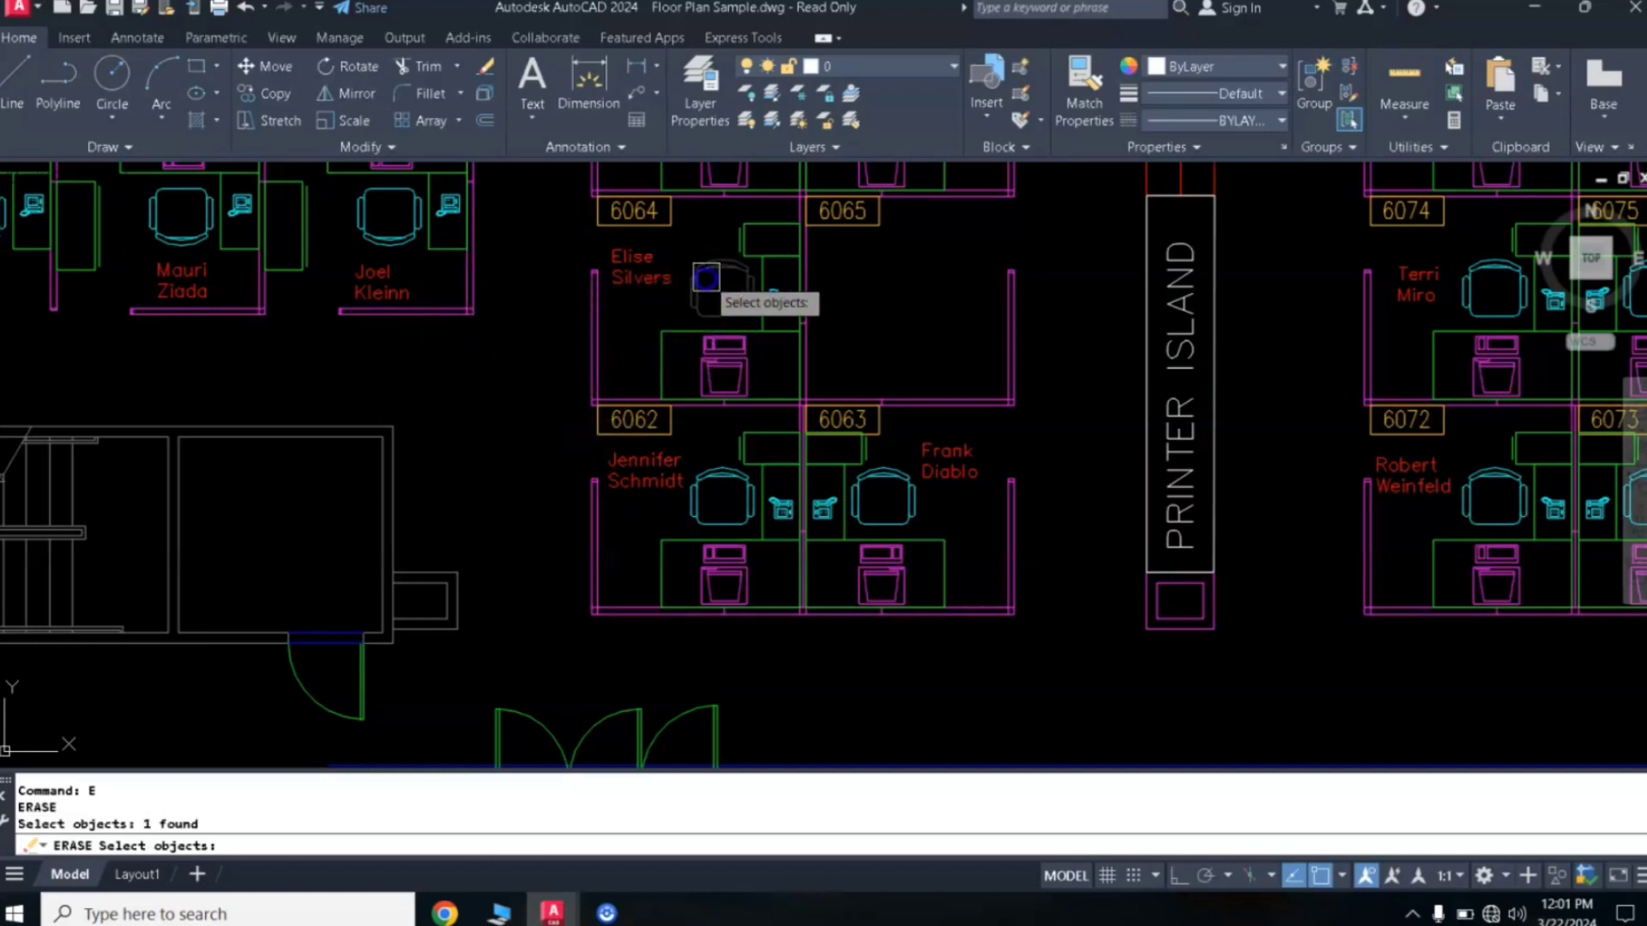
{"action": "key", "text": "Return"}
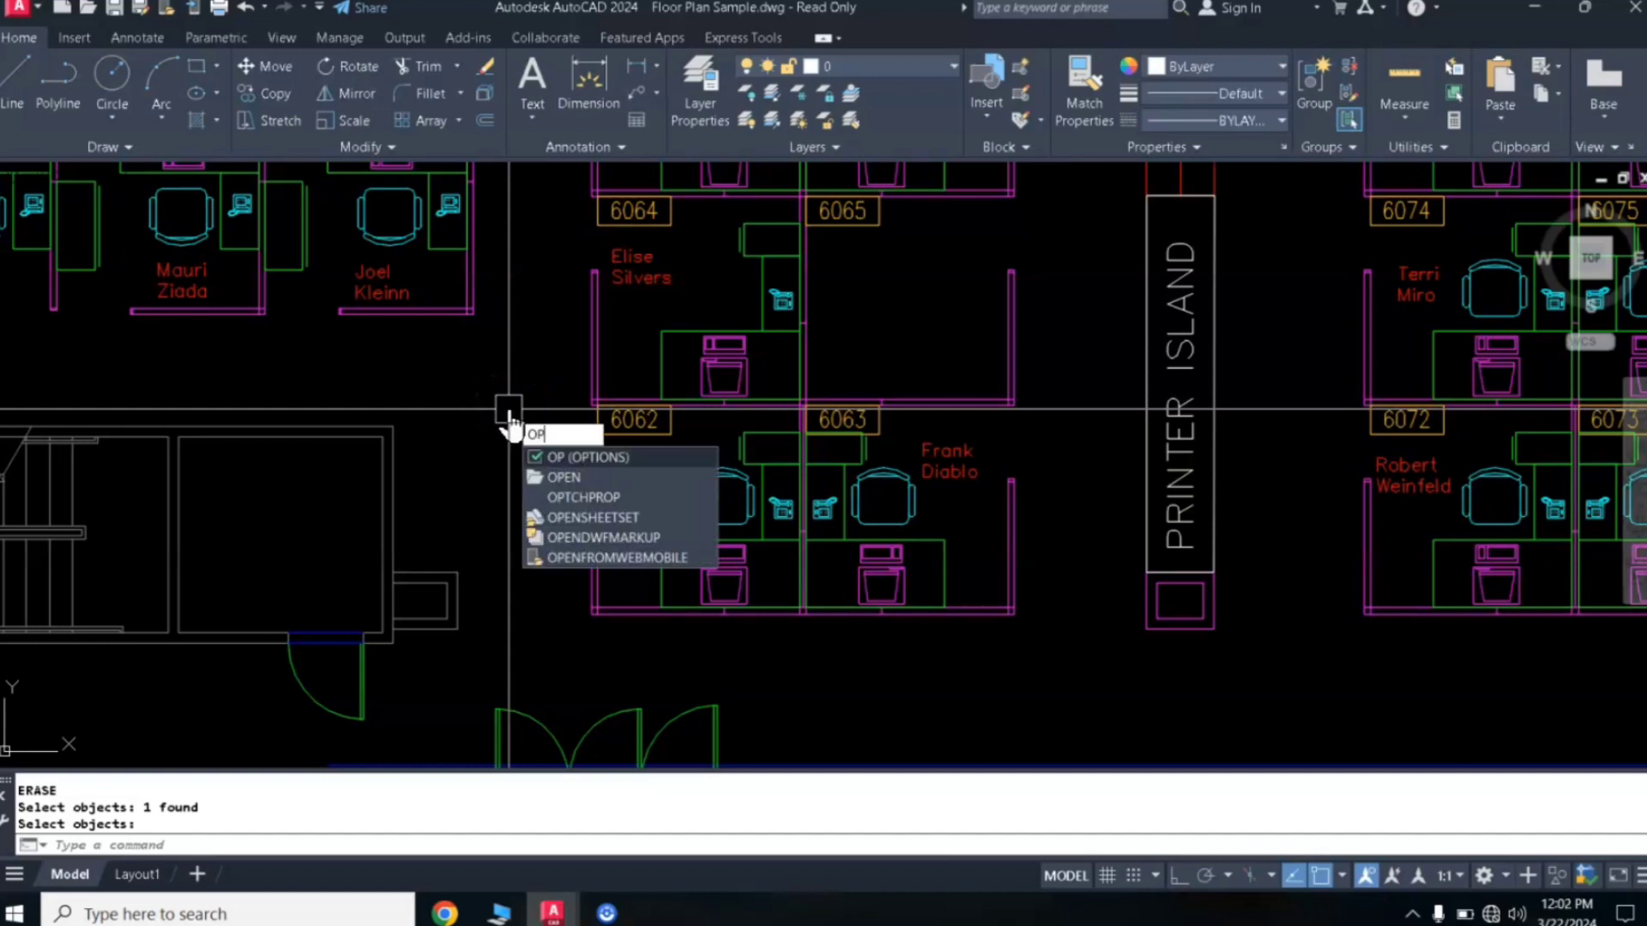
- Set the pickbox to slightly under half of its size range in the selection options and accept
{"action": "key", "text": "Return"}
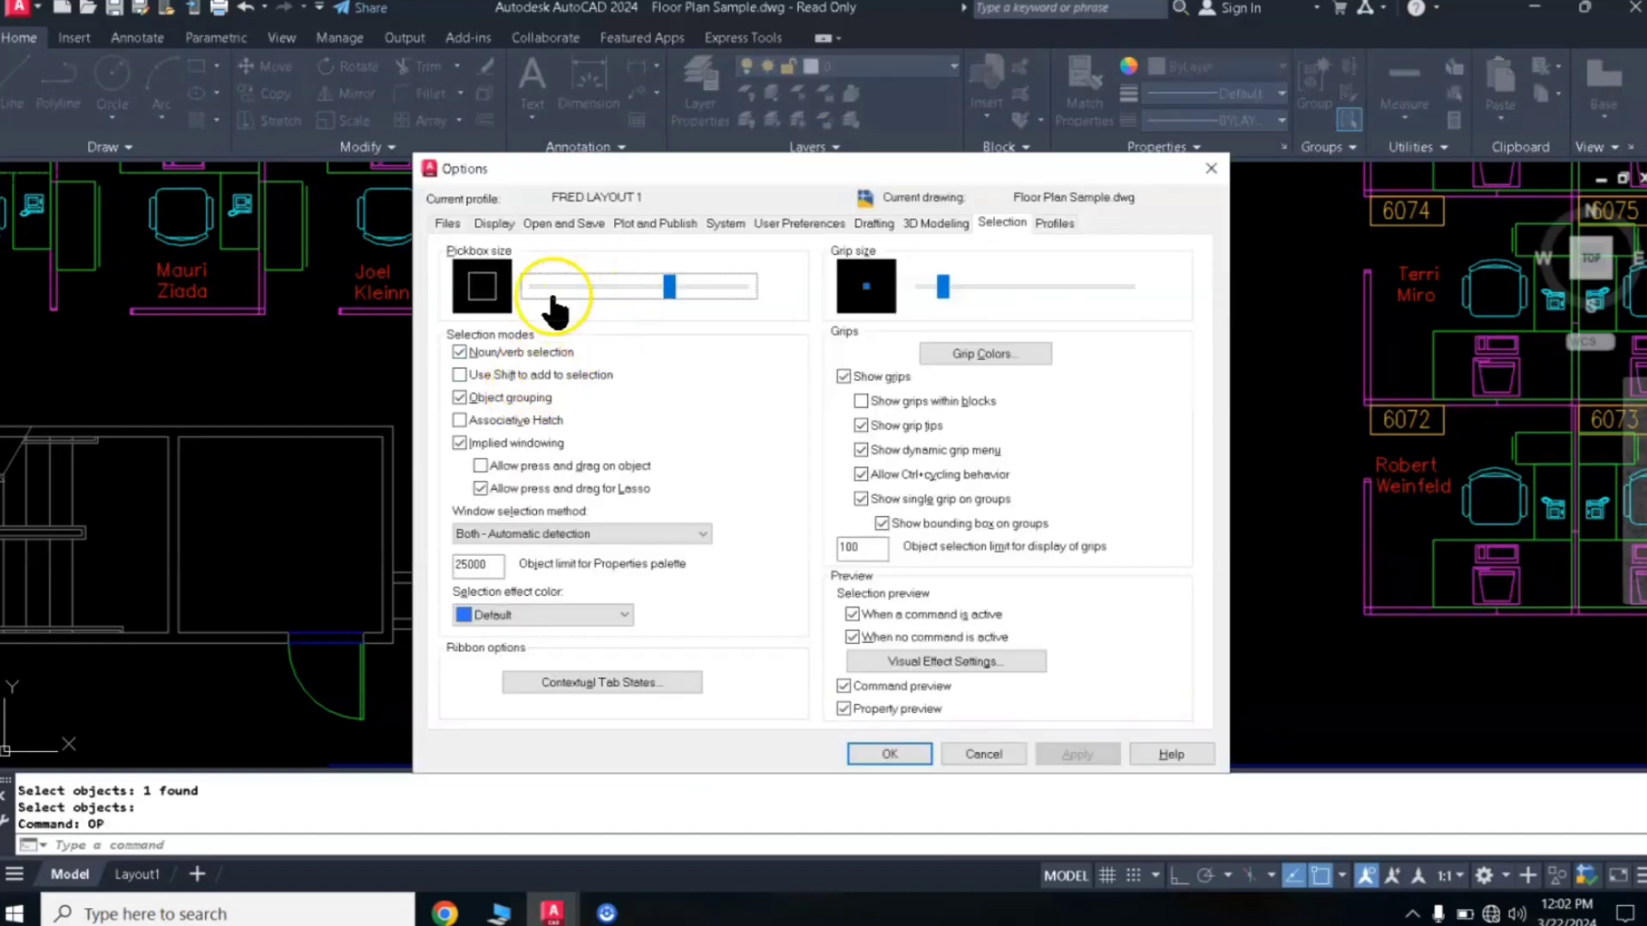
{"action": "left_click_drag", "start_coordinate": [671, 290], "coordinate": [654, 296]}
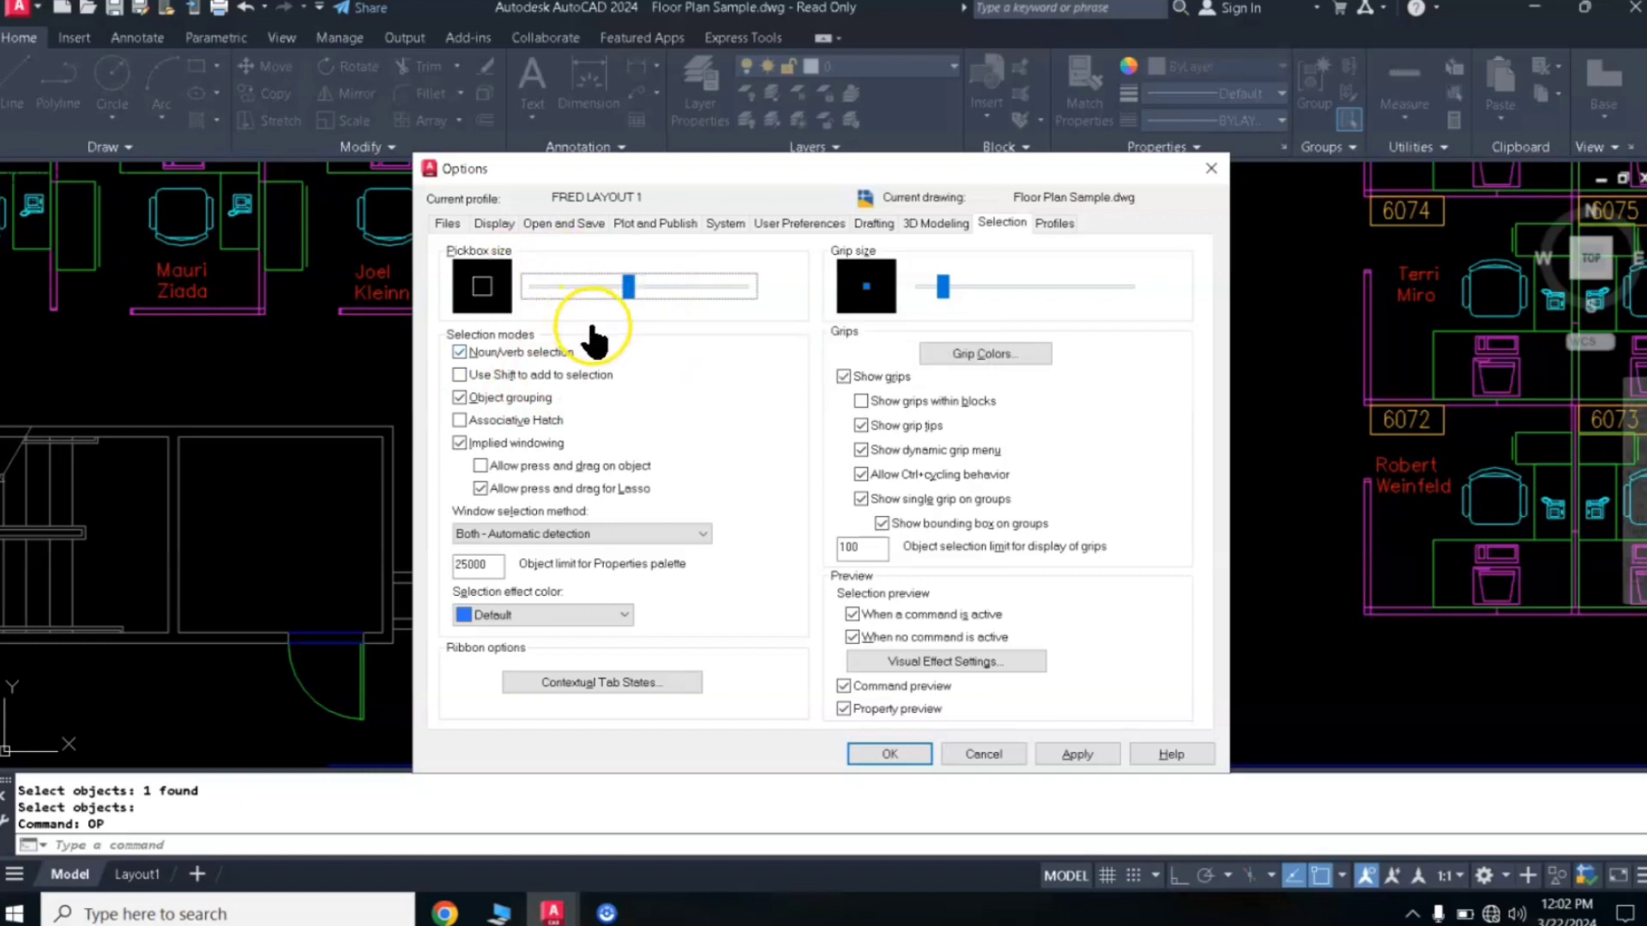
{"action": "left_click", "coordinate": [872, 755]}
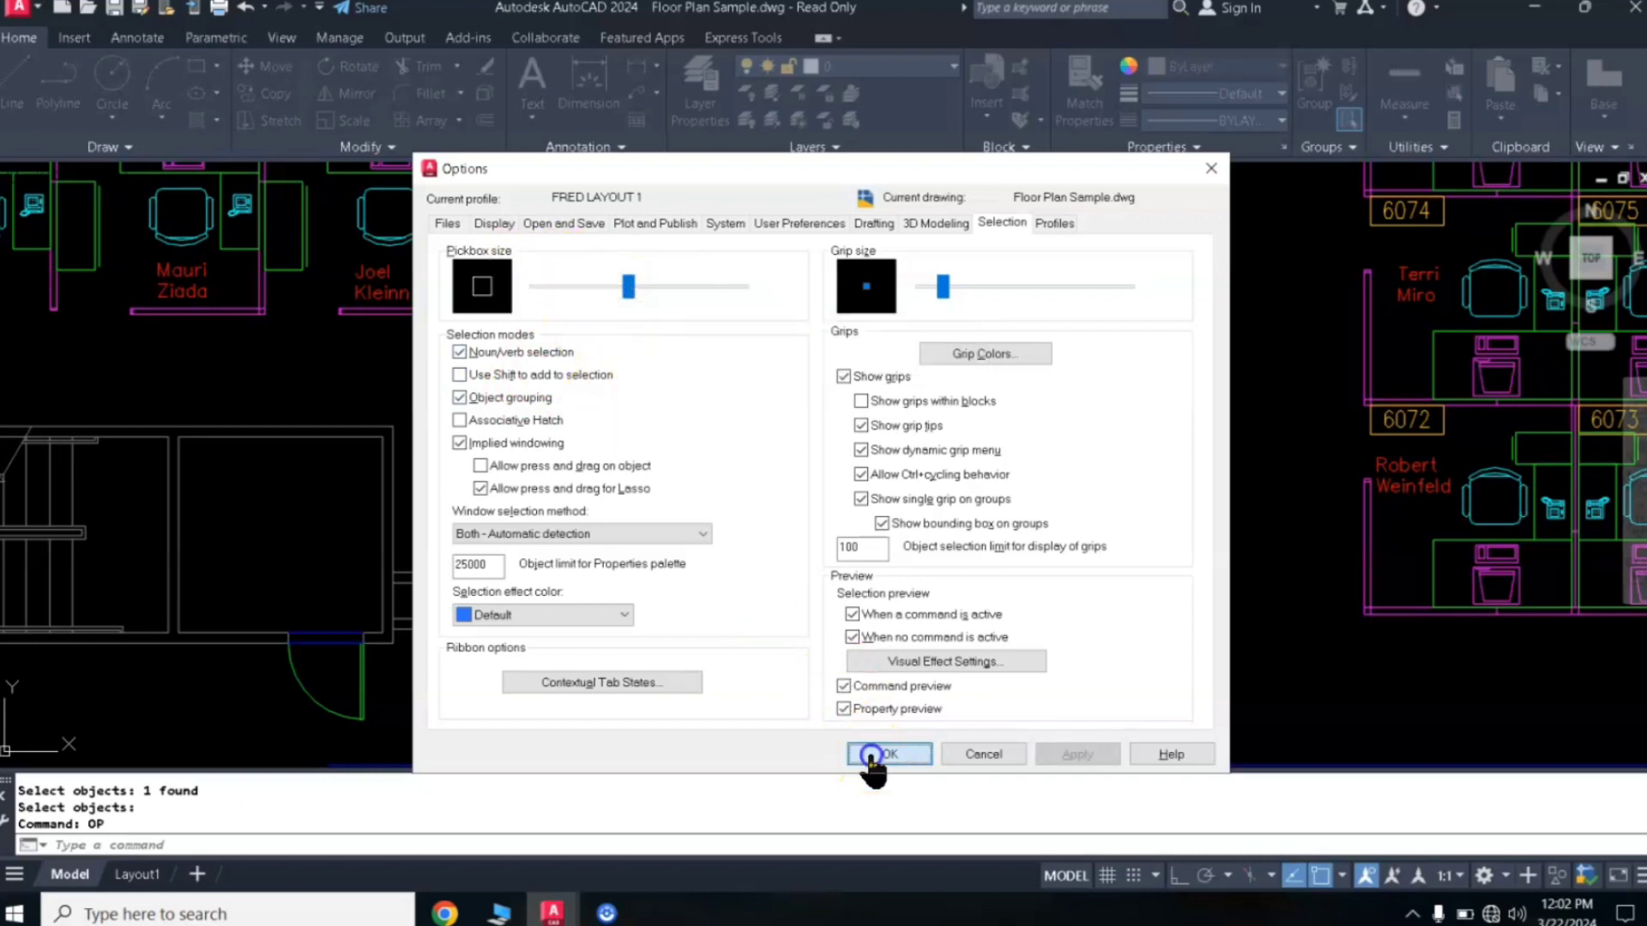
{"action": "scroll", "coordinate": [815, 507], "scroll_direction": "up", "scroll_amount": 5}
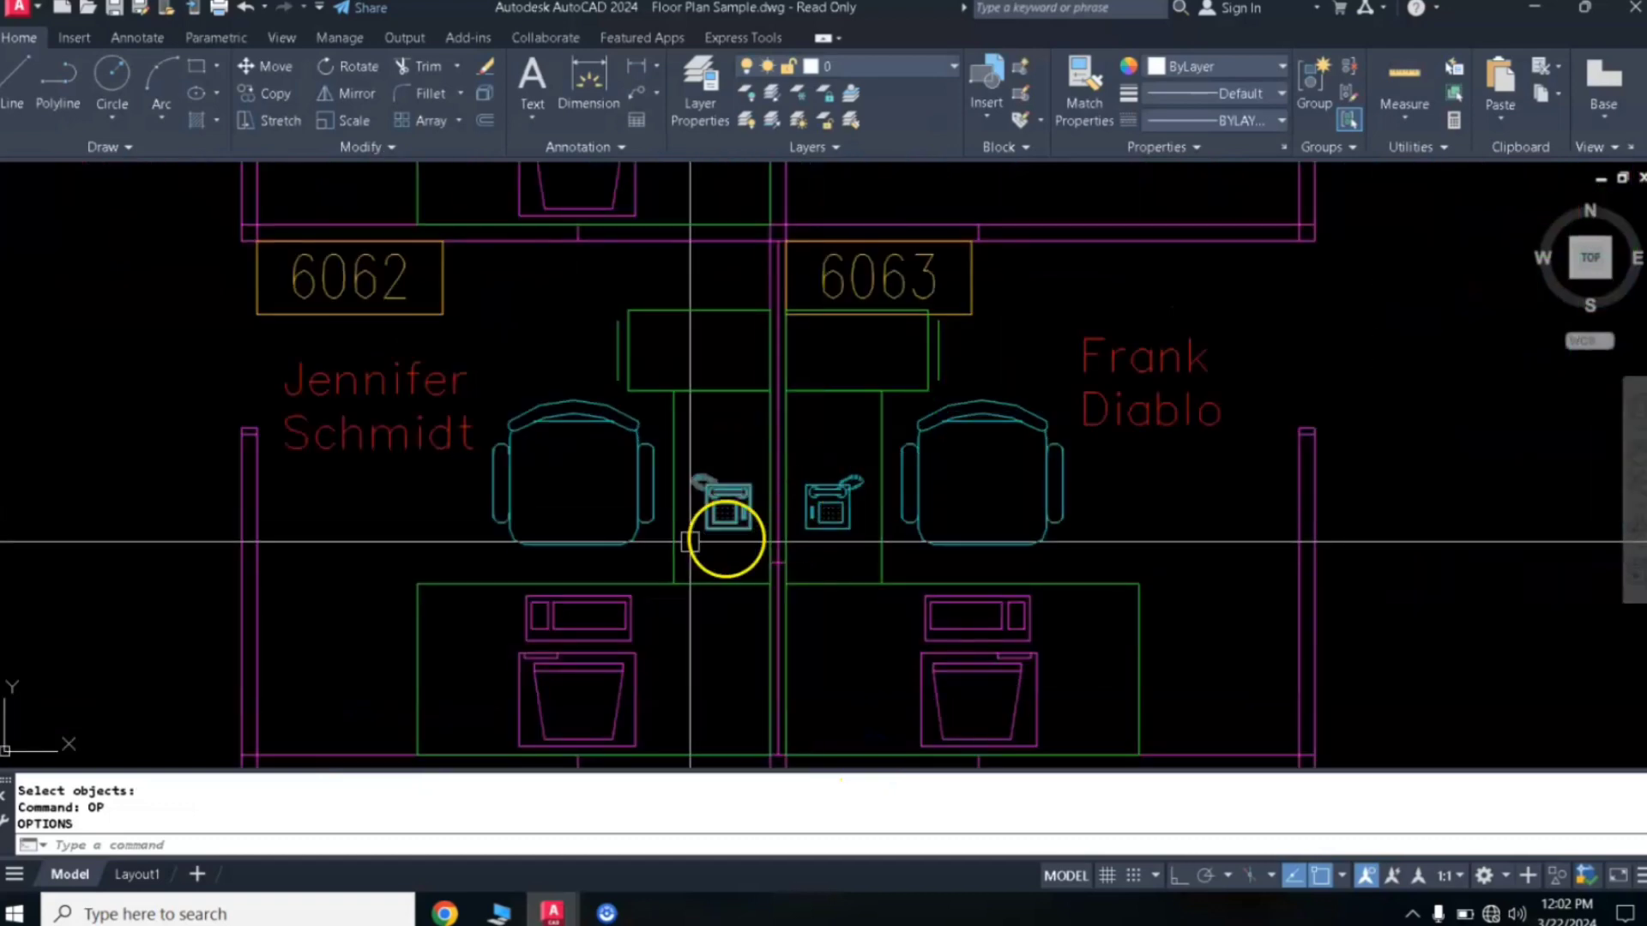
- Enlarge the grip size to about two-fifths of its range in the selection options and accept
{"action": "middle_click_drag", "start_coordinate": [937, 496], "coordinate": [719, 346]}
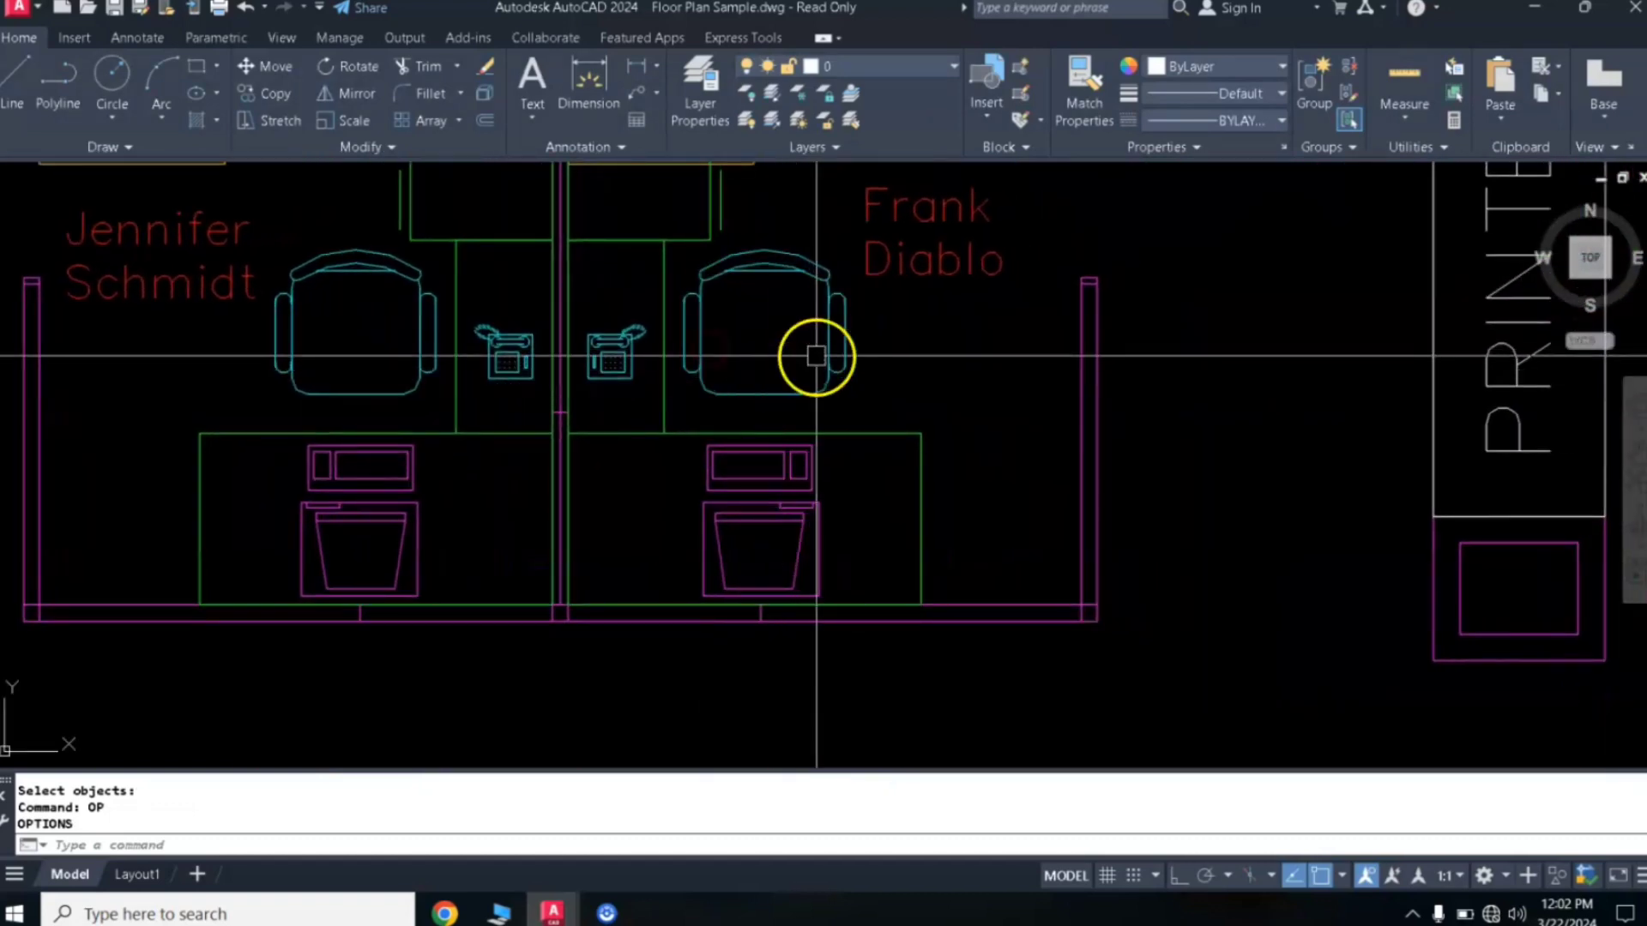
{"action": "left_click", "coordinate": [816, 356]}
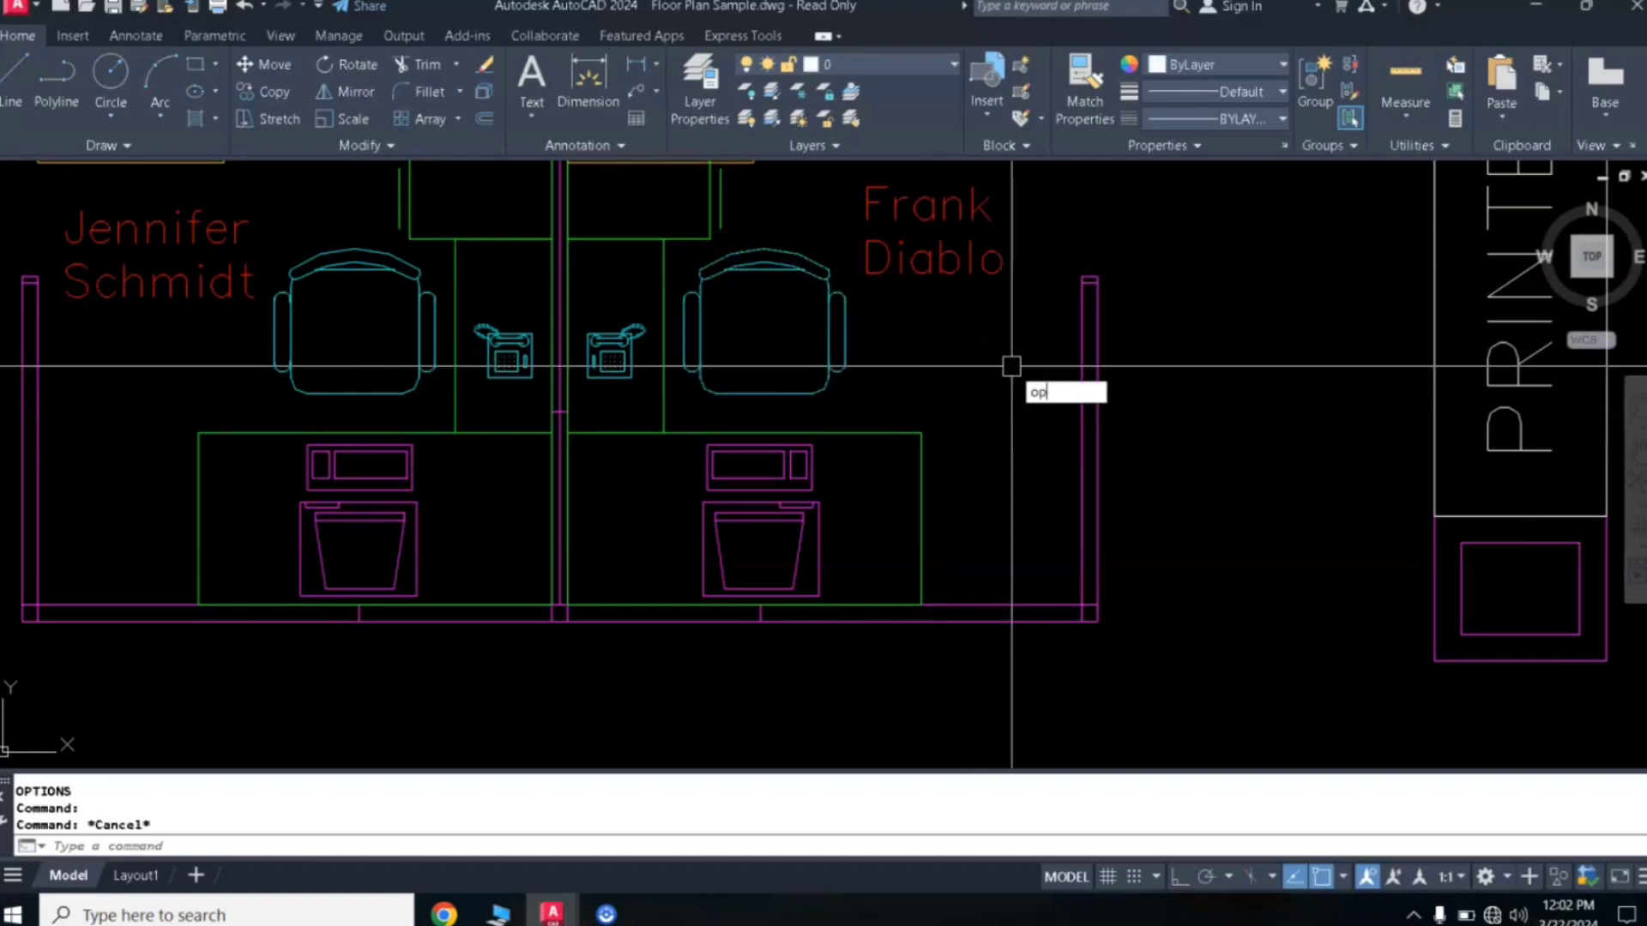
{"action": "key", "text": "Return"}
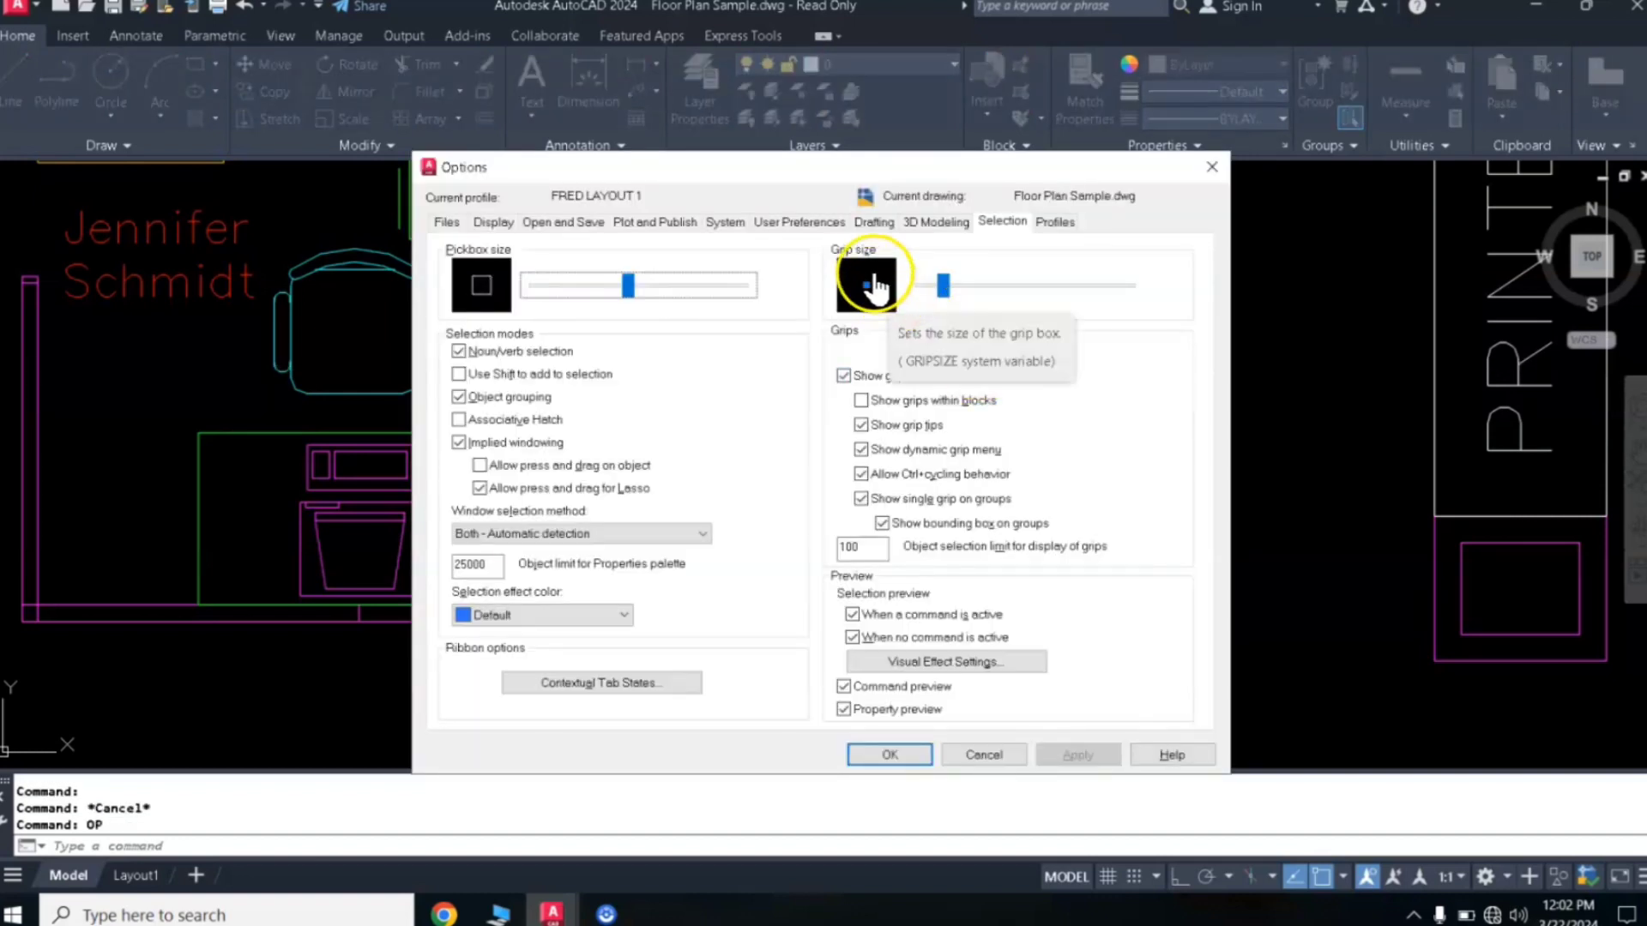
{"action": "left_click", "coordinate": [942, 288]}
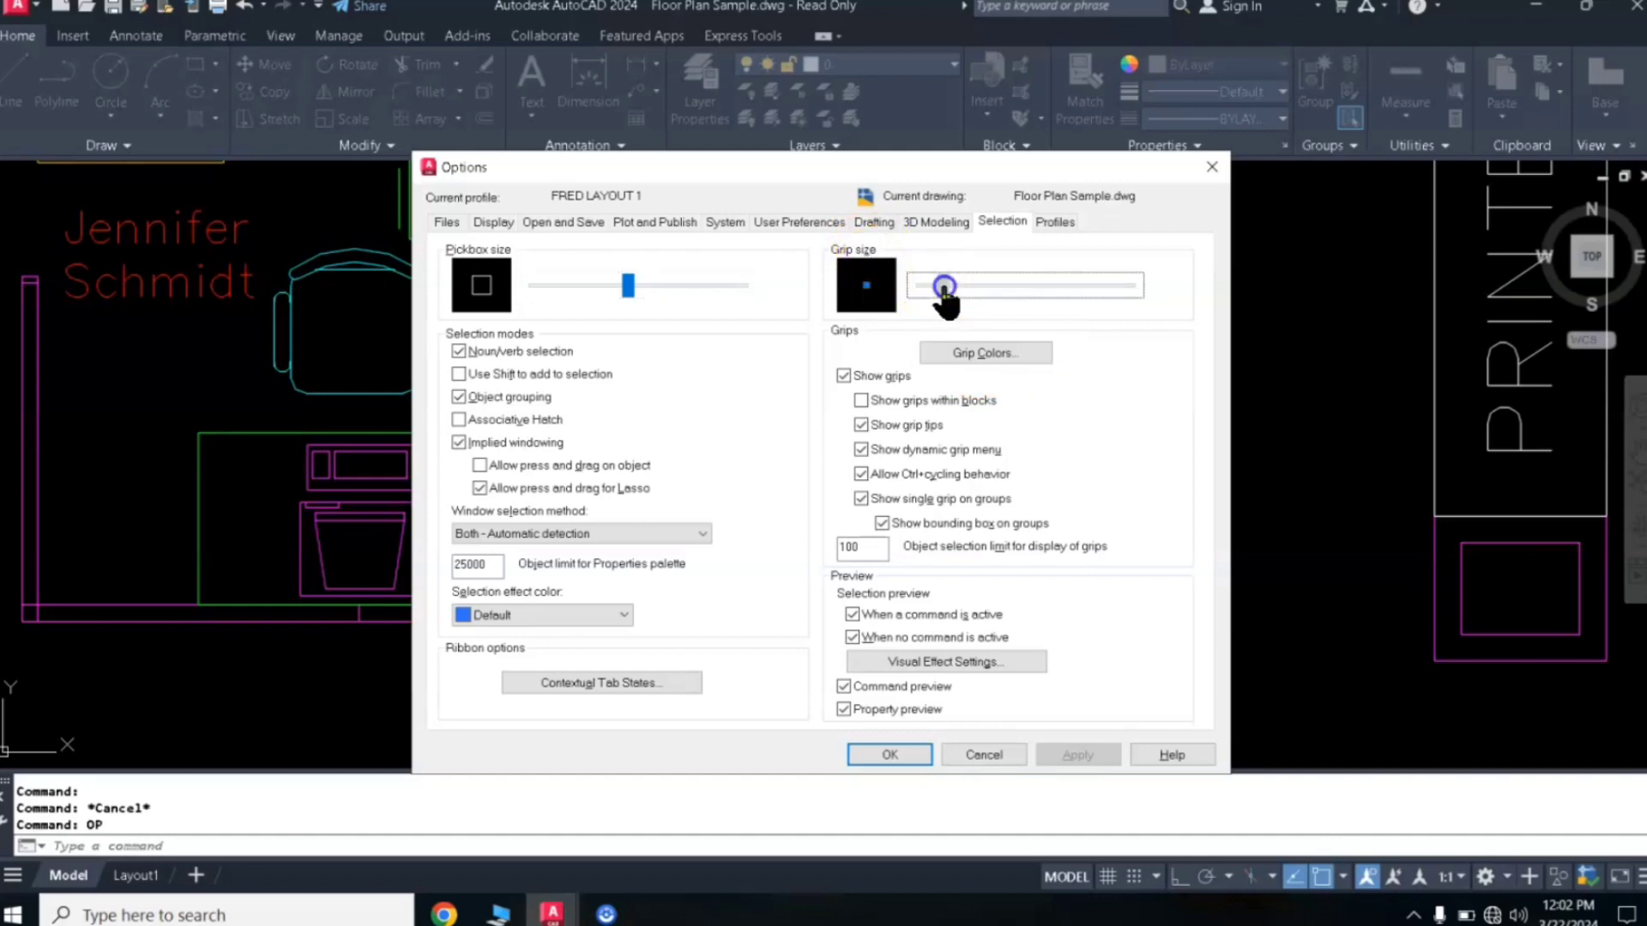
{"action": "left_click", "coordinate": [889, 755]}
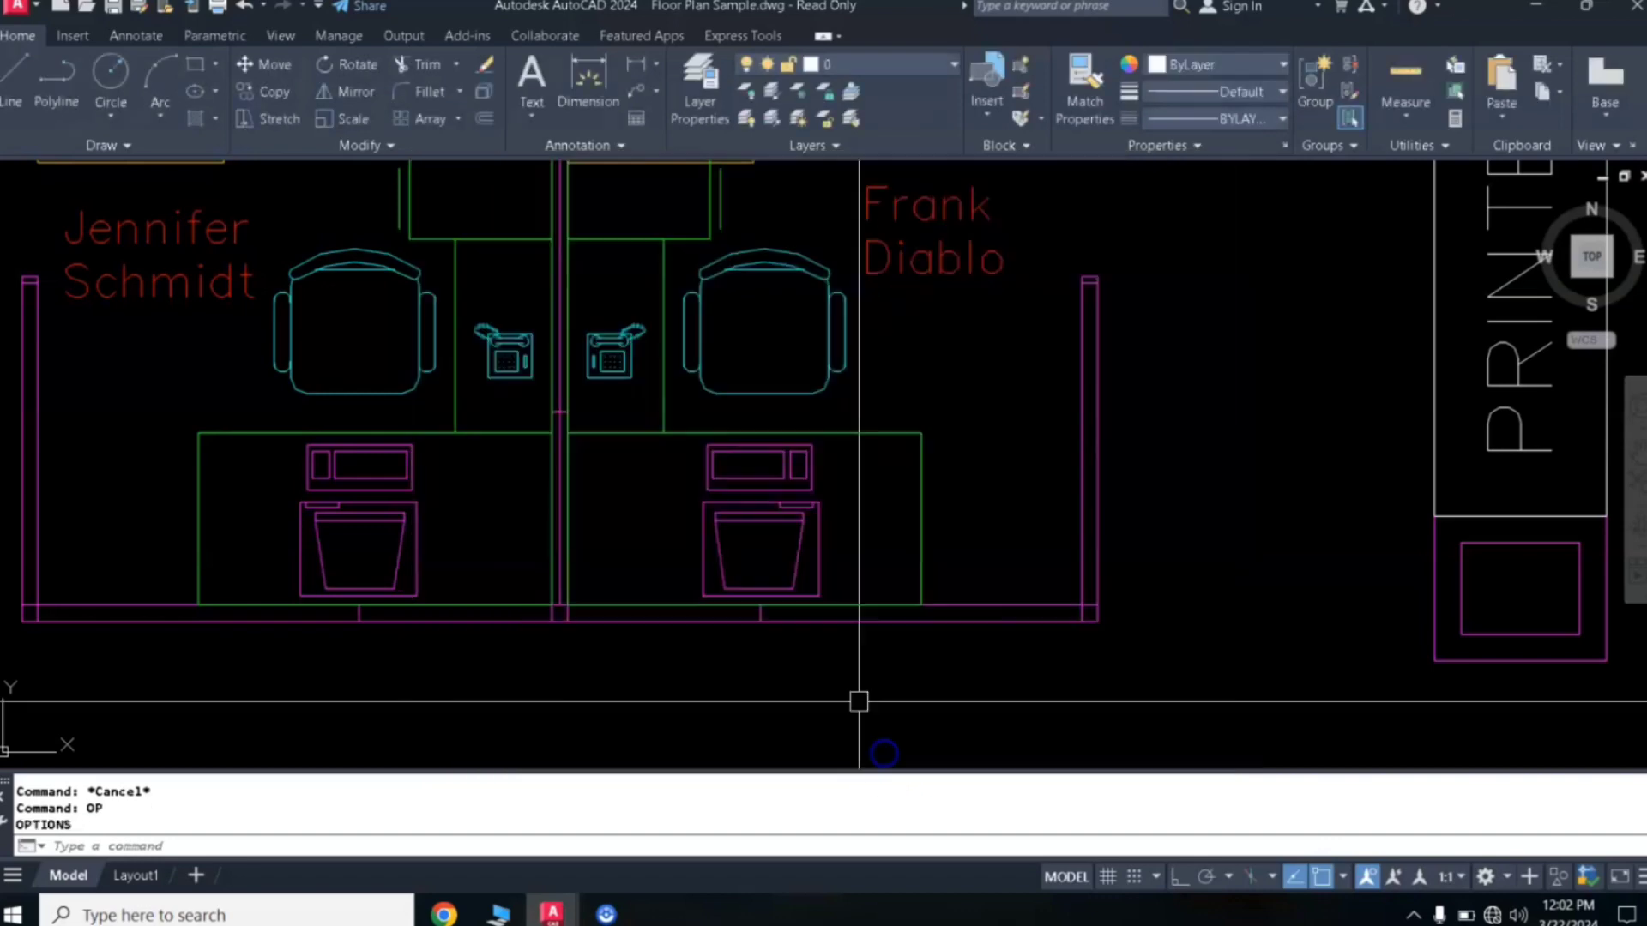
- Select the door and three wall lines of the room beside the stairs to inspect their grips, and clear the selection
{"action": "scroll", "coordinate": [736, 432], "scroll_direction": "down", "scroll_amount": 3}
{"action": "scroll", "coordinate": [736, 432], "scroll_direction": "up", "scroll_amount": 2}
{"action": "scroll", "coordinate": [724, 430], "scroll_direction": "down", "scroll_amount": 2}
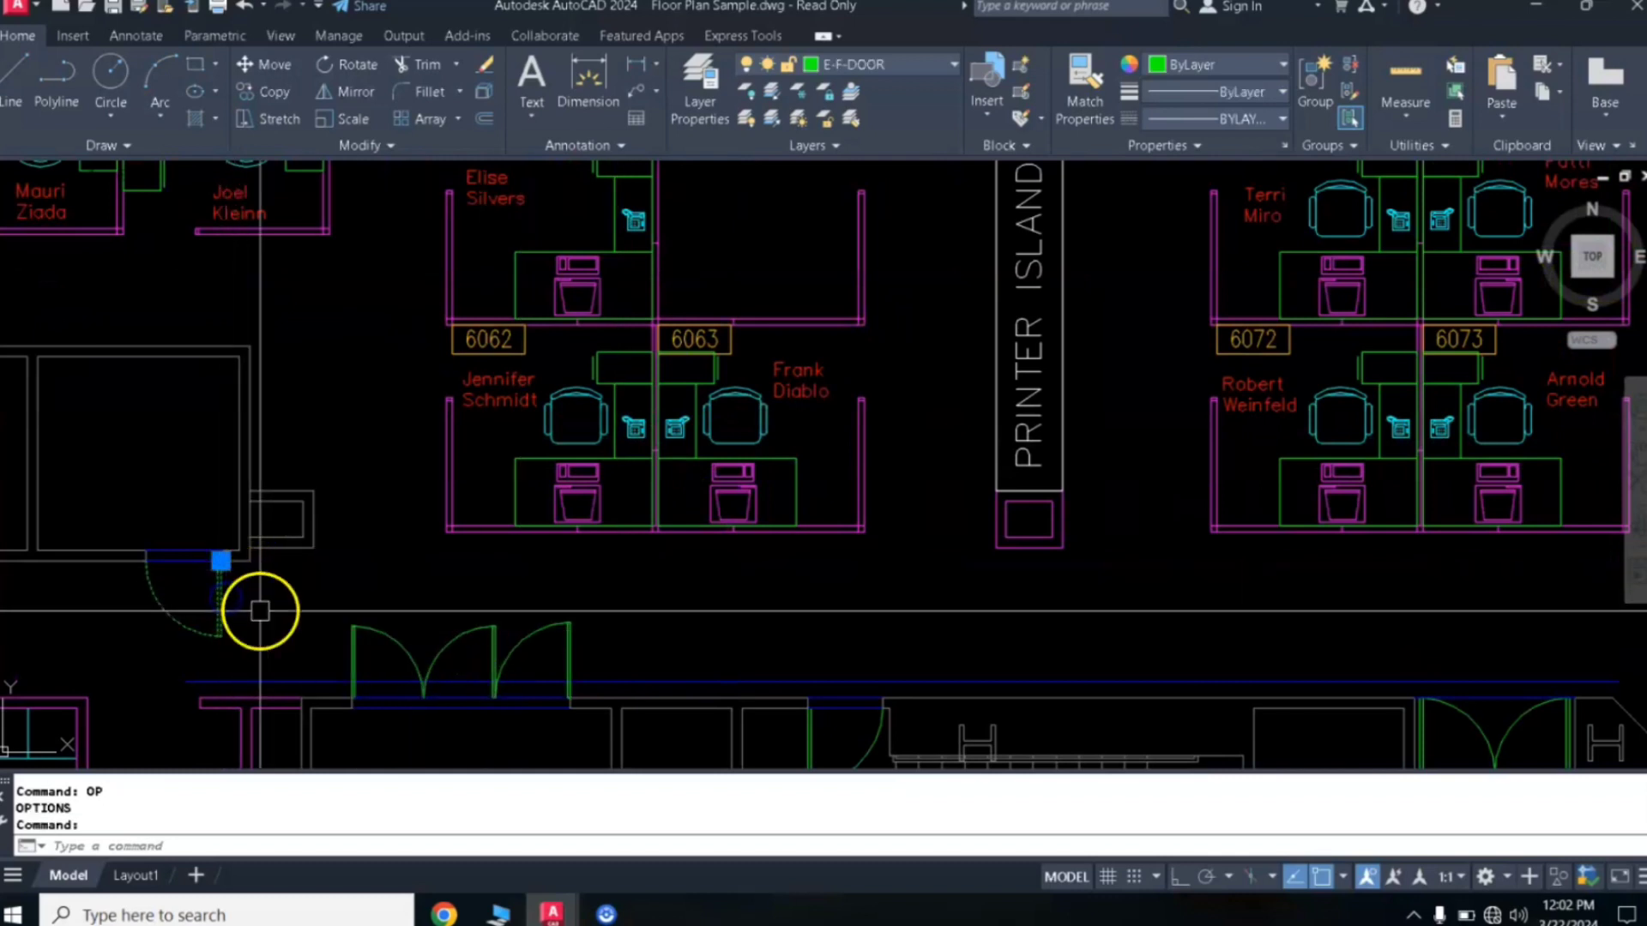
{"action": "scroll", "coordinate": [259, 610], "scroll_direction": "up", "scroll_amount": 4}
{"action": "middle_click_drag", "start_coordinate": [272, 579], "coordinate": [499, 505]}
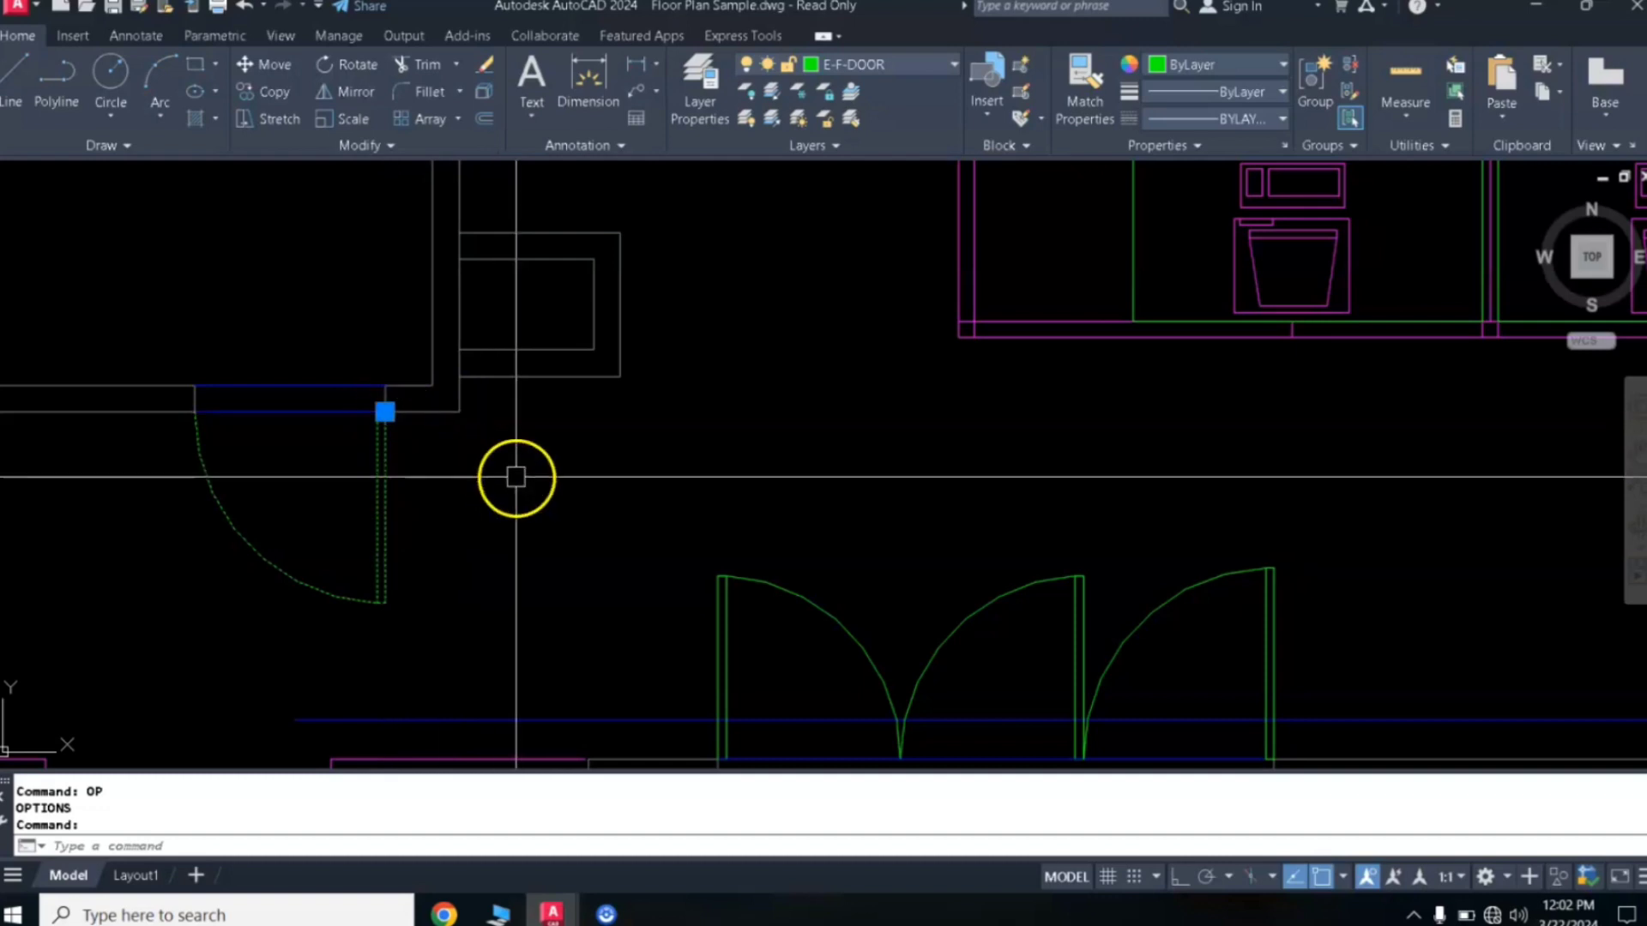
{"action": "scroll", "coordinate": [518, 476], "scroll_direction": "down", "scroll_amount": 4}
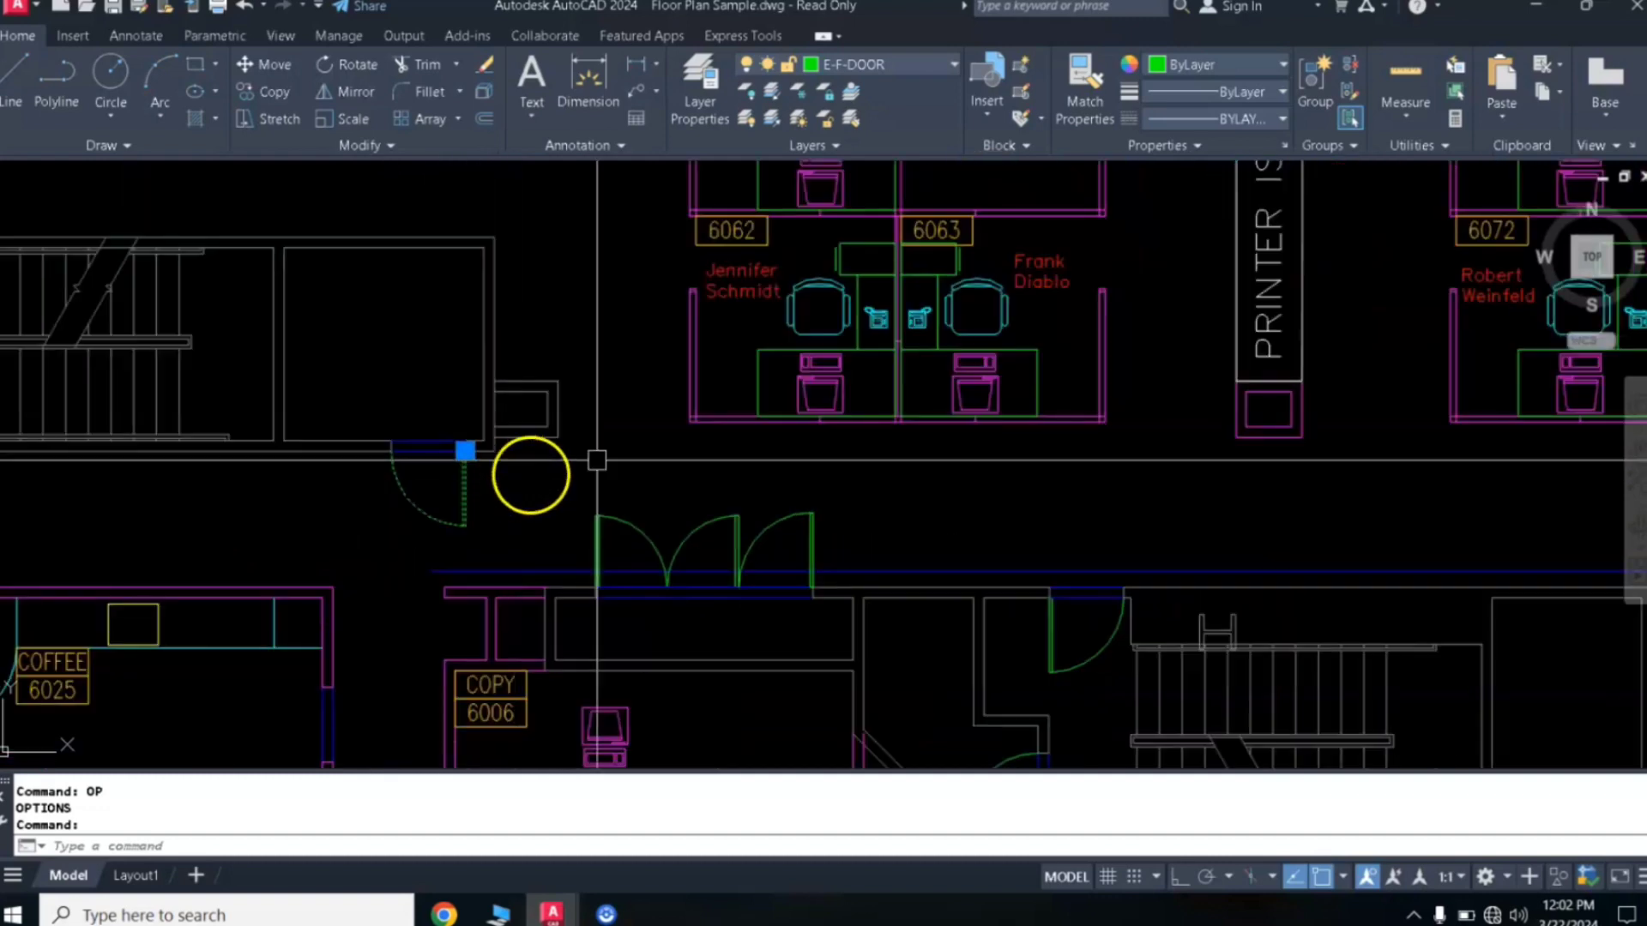
{"action": "left_click", "coordinate": [372, 249]}
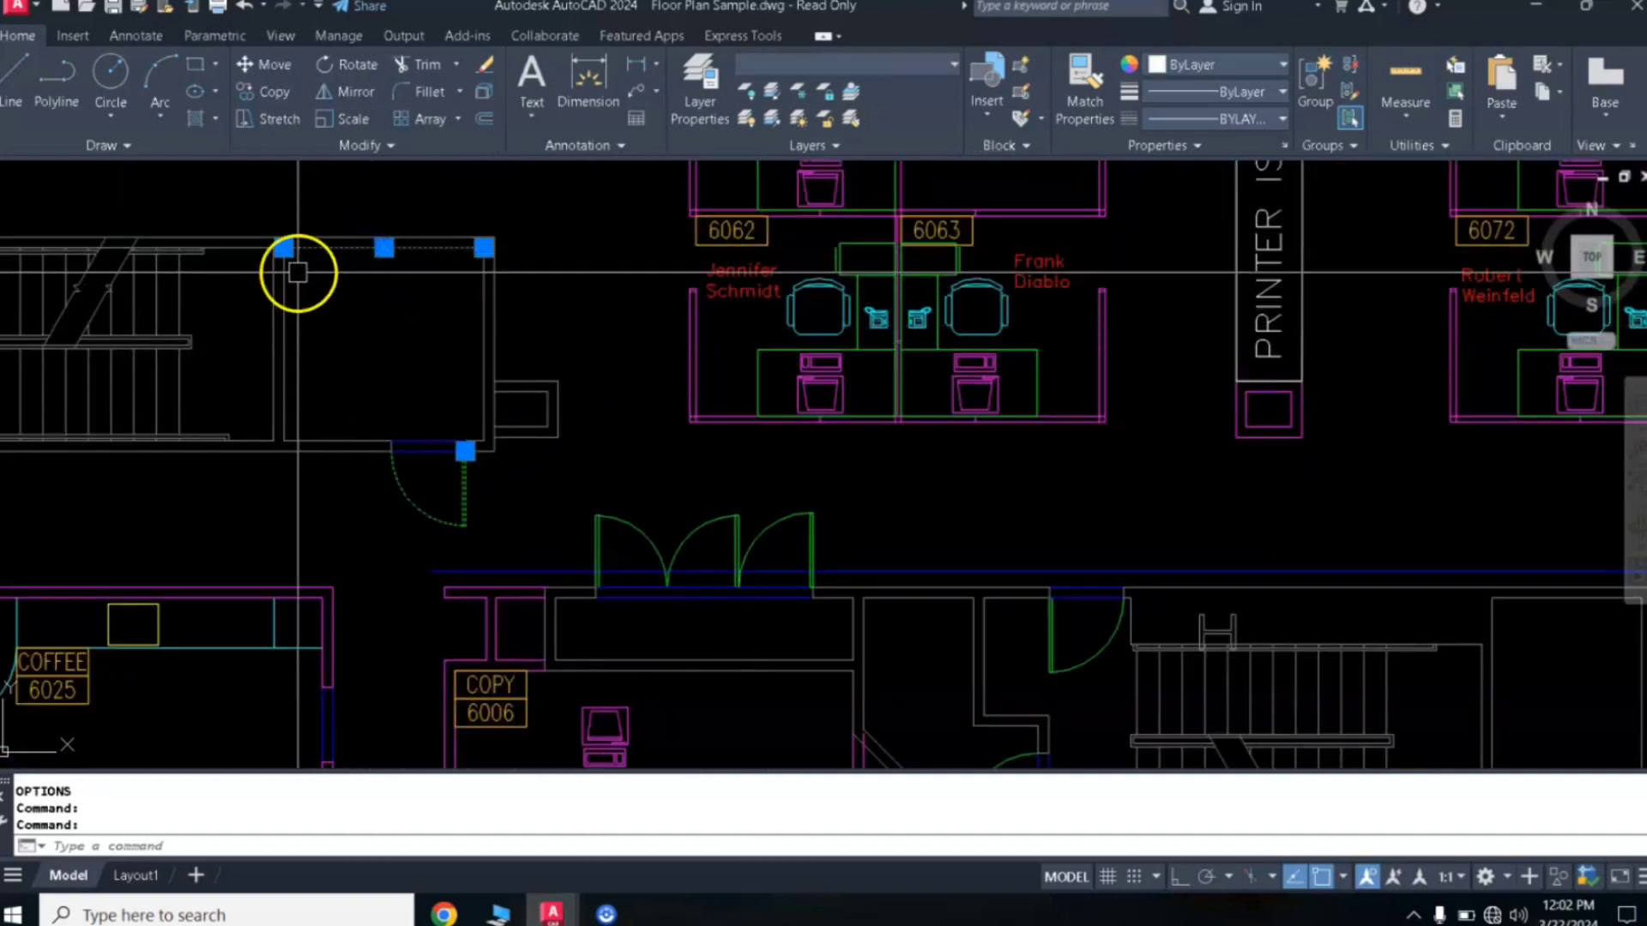
{"action": "left_click", "coordinate": [285, 320]}
{"action": "left_click", "coordinate": [486, 334]}
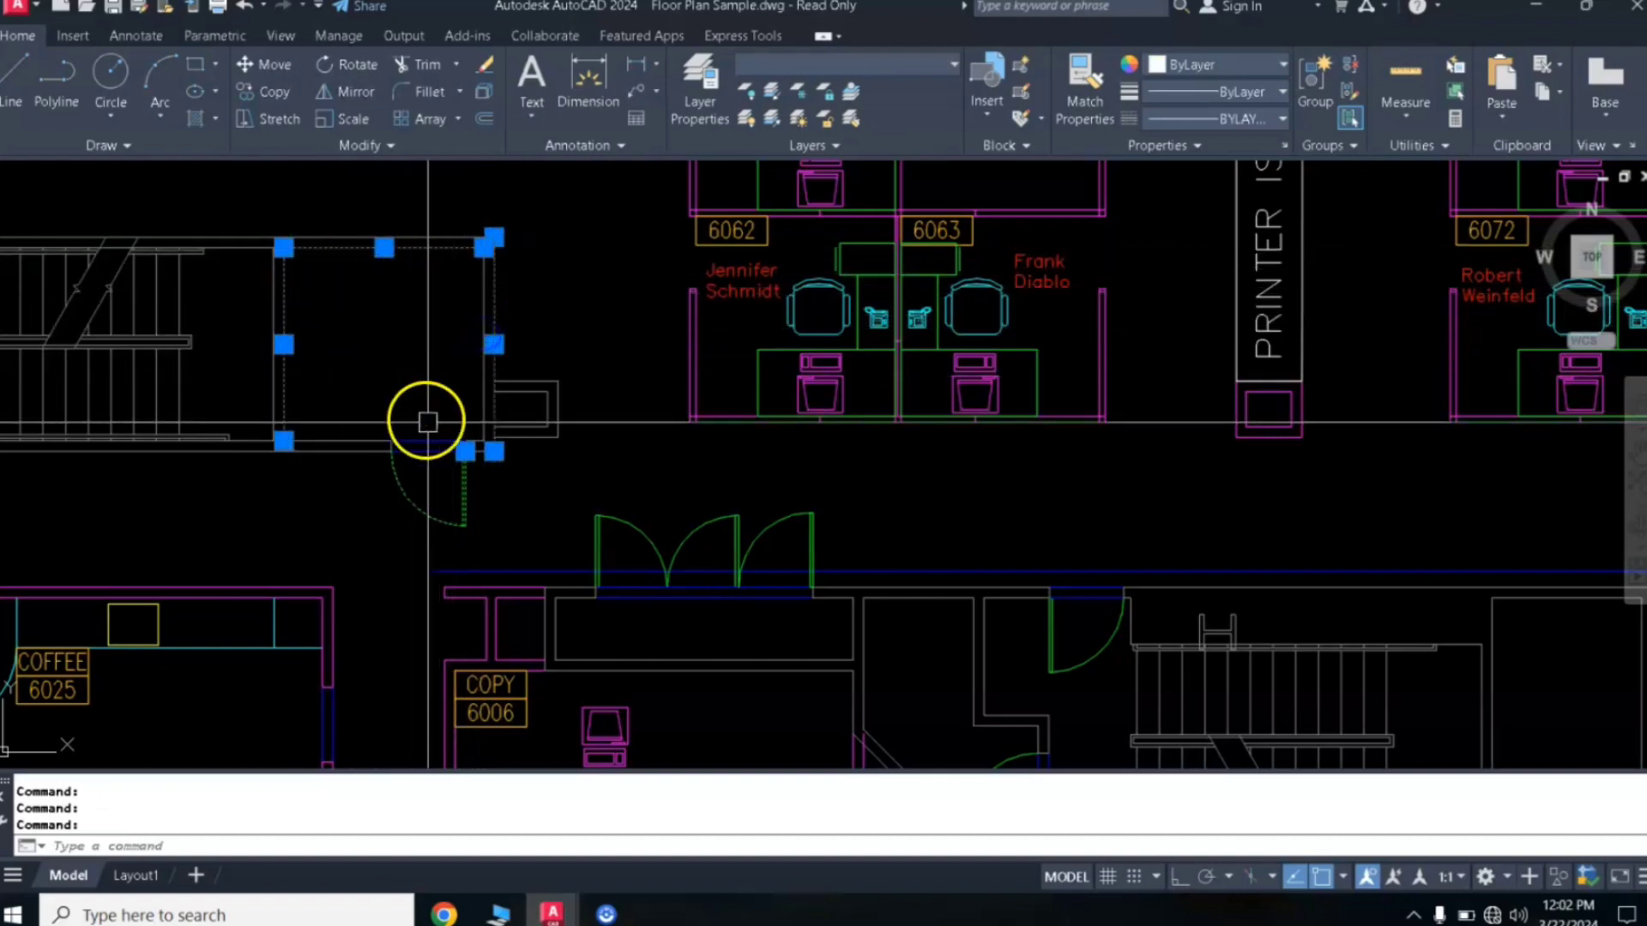
{"action": "key", "text": "Escape"}
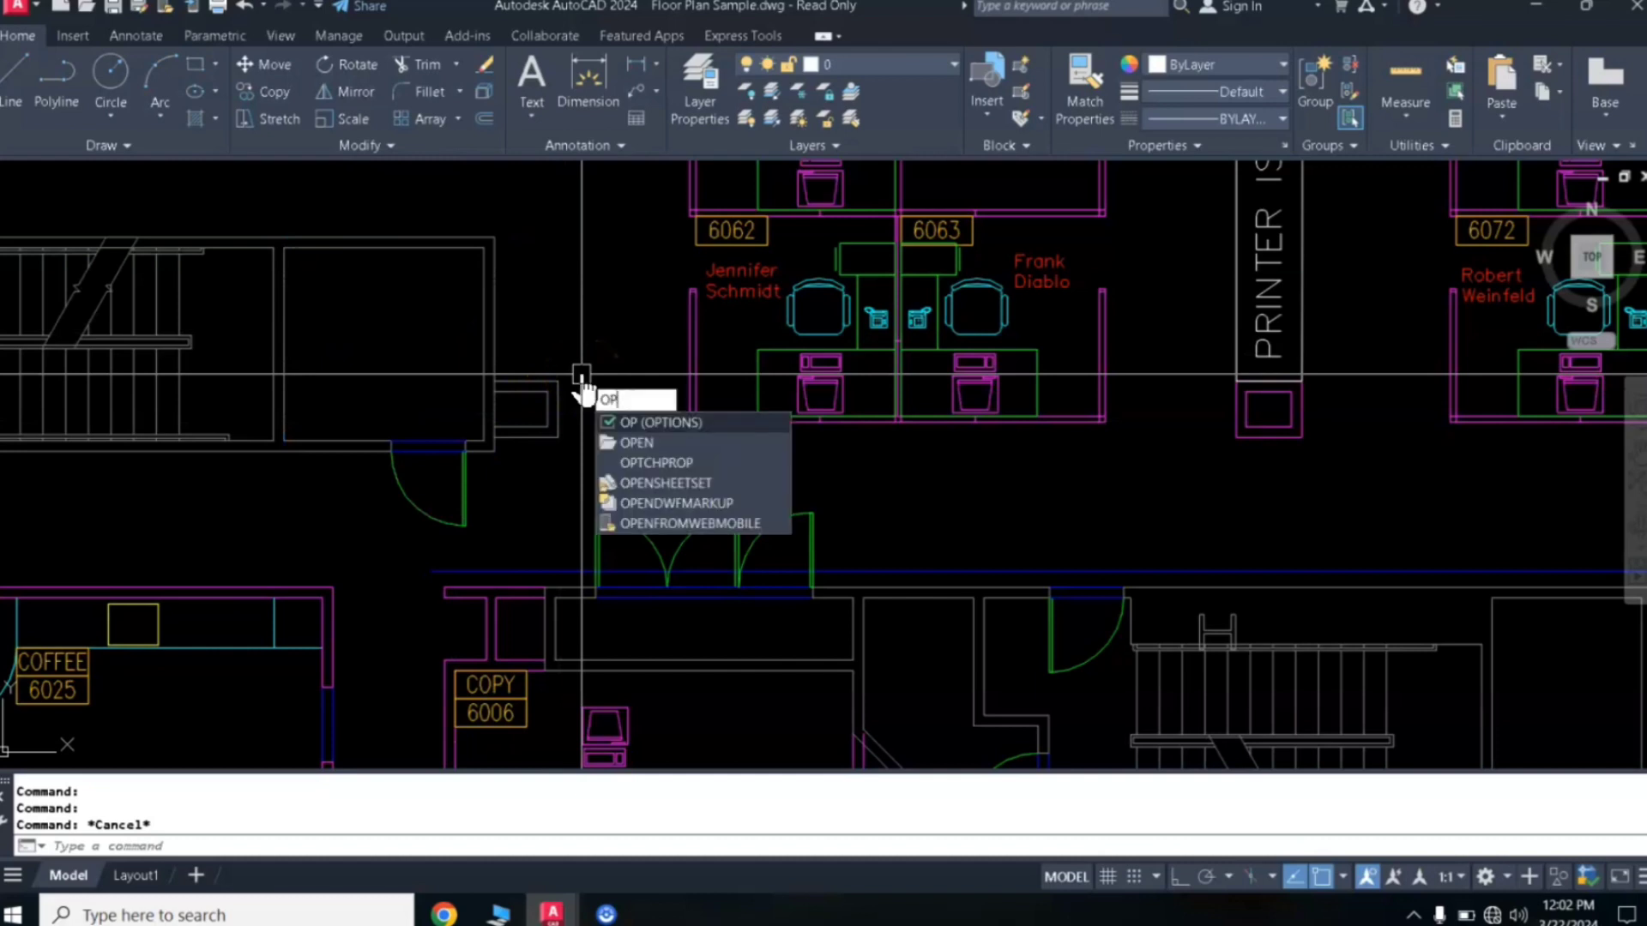
- Set the grip size to slightly over a quarter of its range in the selection options and accept
{"action": "key", "text": "Return"}
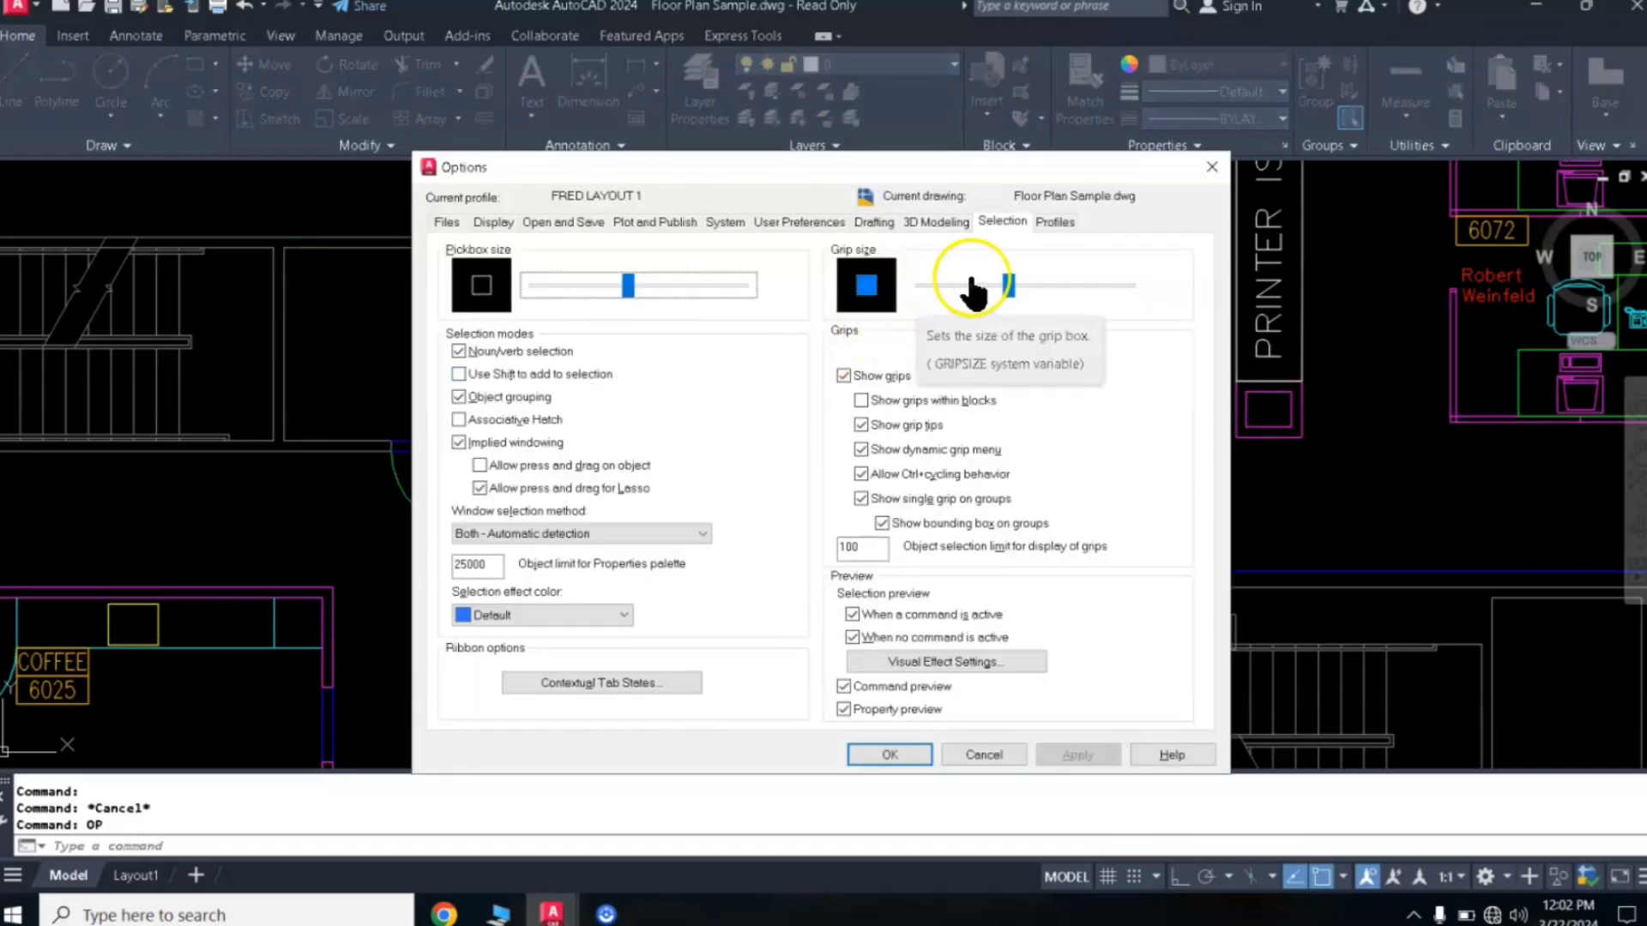
{"action": "left_click_drag", "start_coordinate": [1011, 285], "coordinate": [986, 285]}
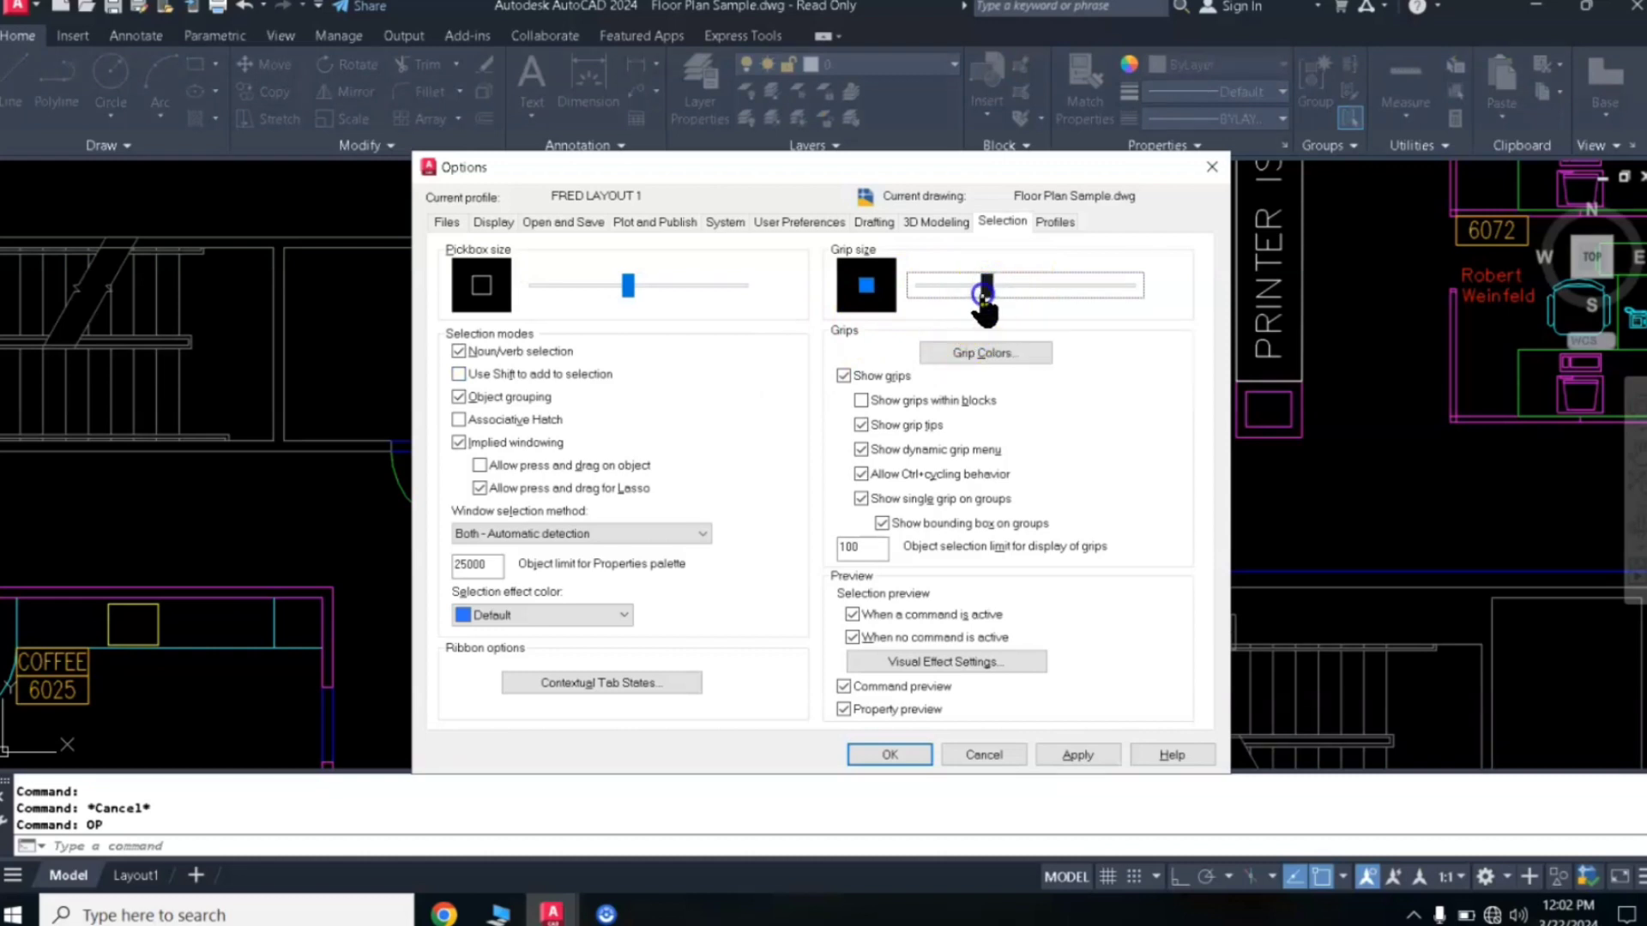
{"action": "left_click", "coordinate": [979, 296]}
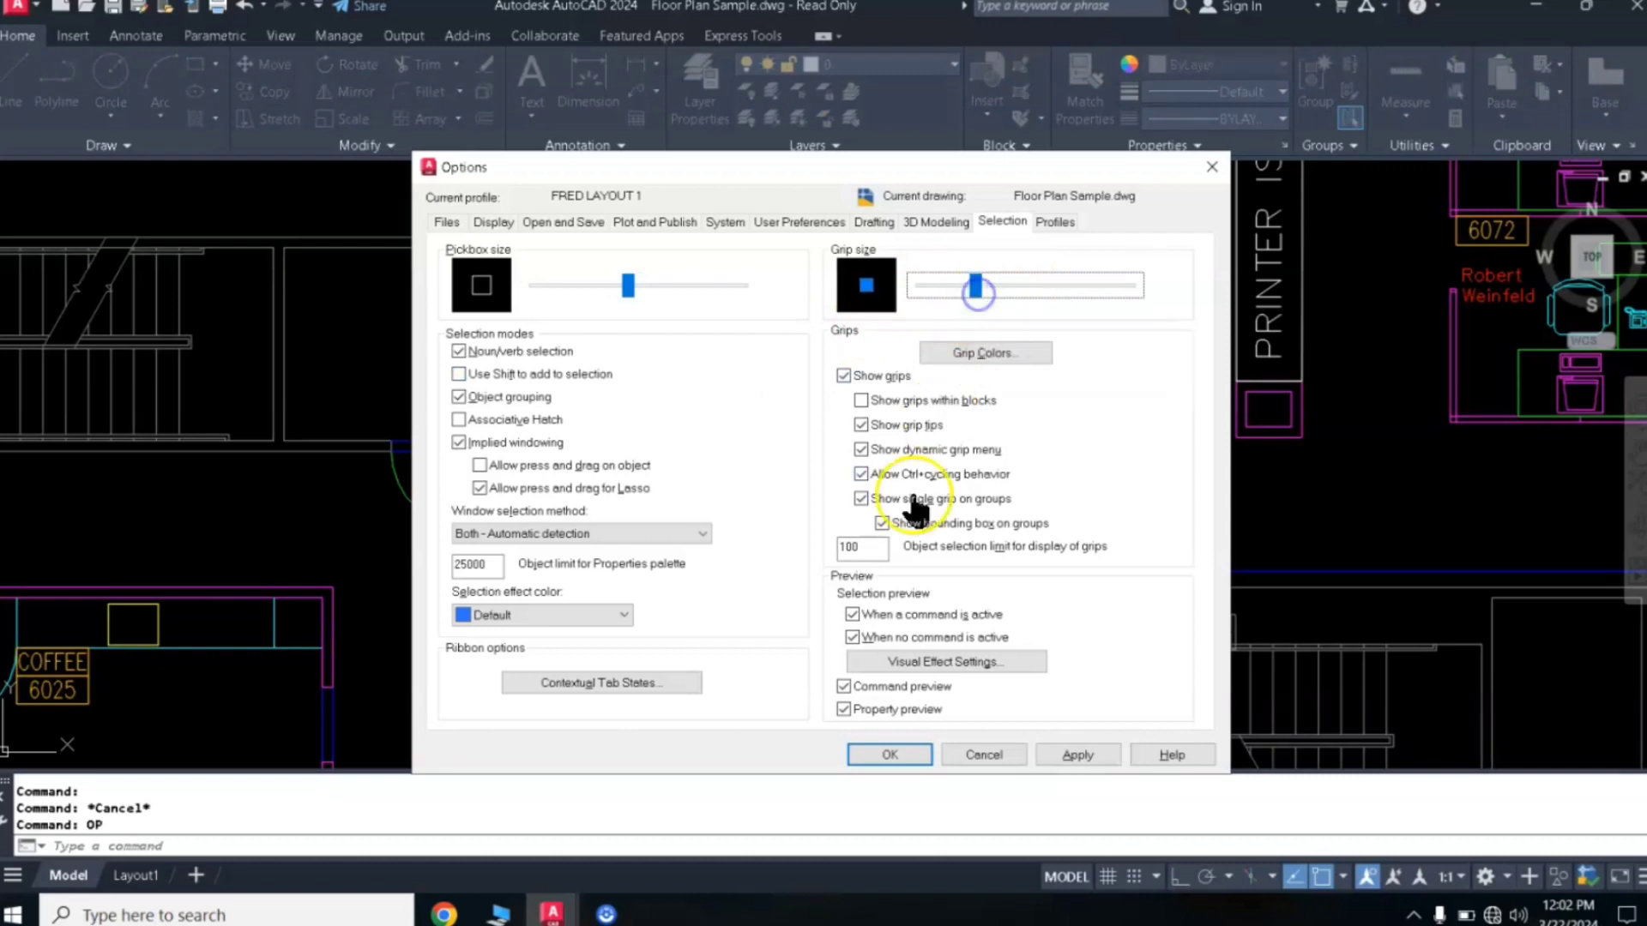
{"action": "left_click", "coordinate": [892, 756]}
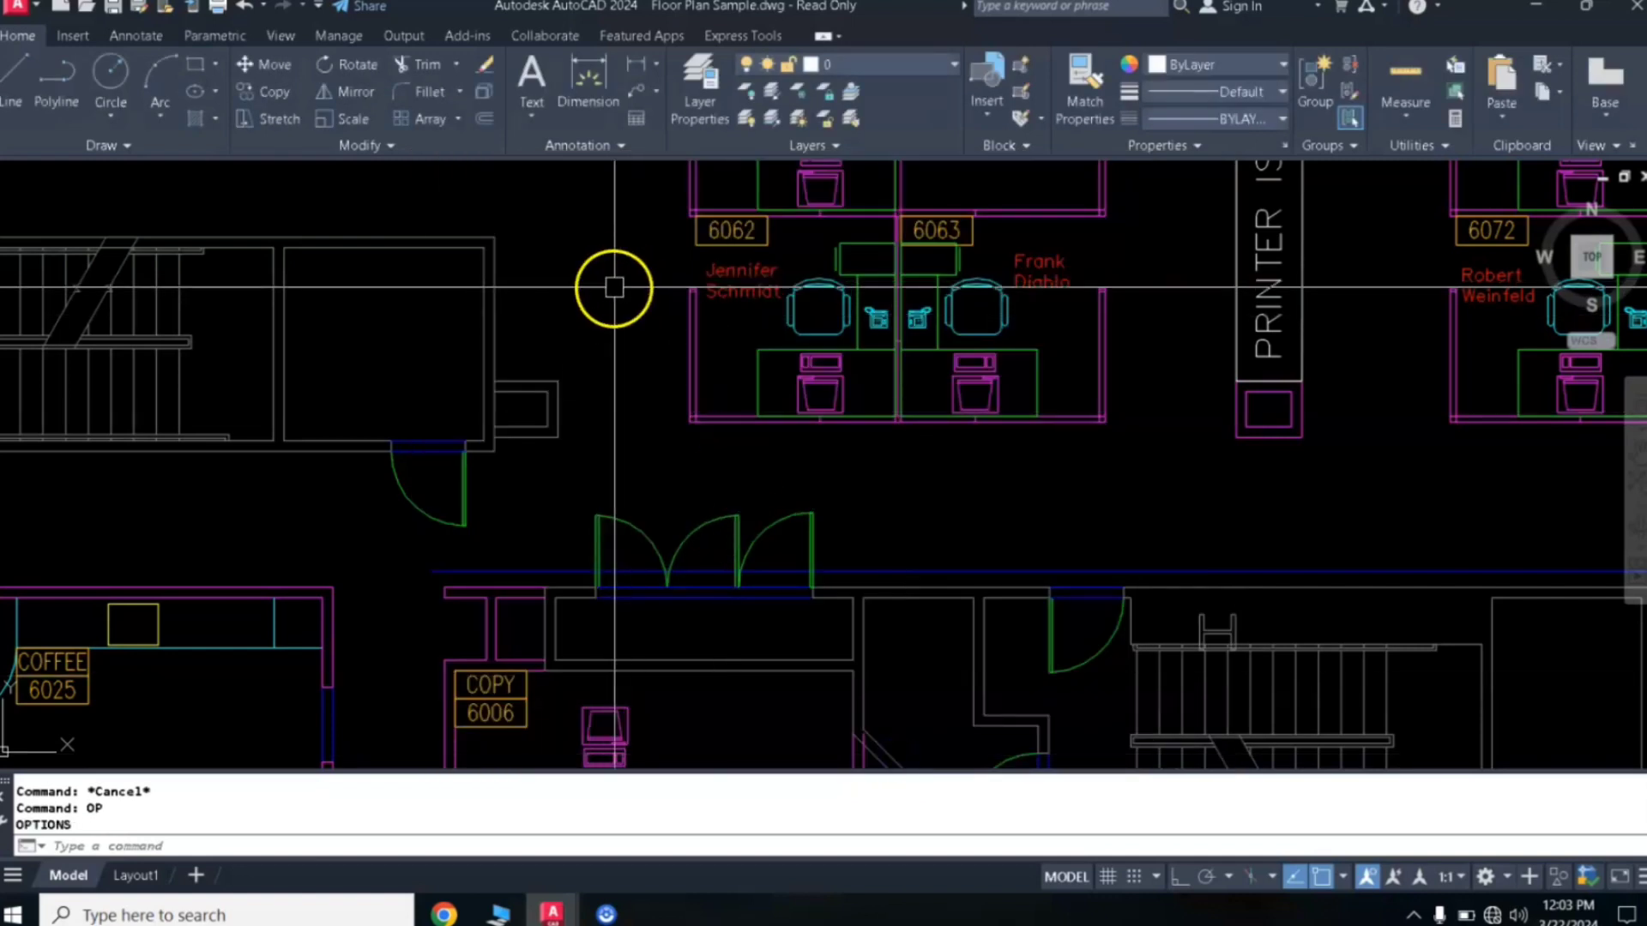
{"action": "left_click", "coordinate": [429, 496]}
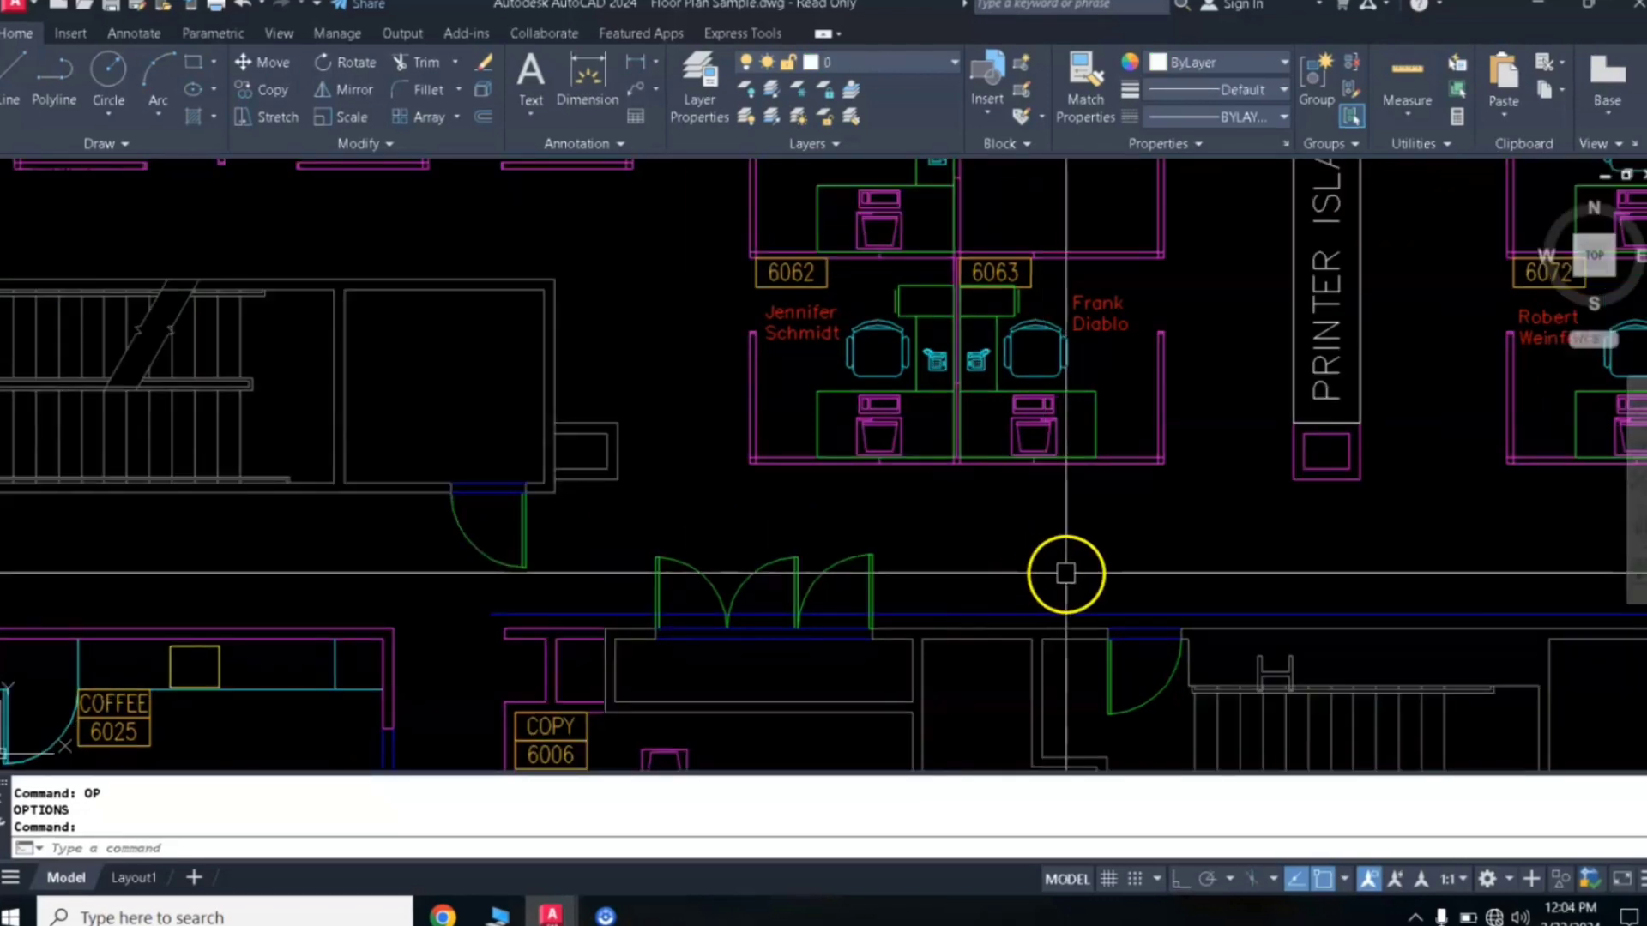
{"action": "scroll", "coordinate": [1066, 573], "scroll_direction": "up", "scroll_amount": 4}
{"action": "scroll", "coordinate": [1049, 523], "scroll_direction": "down", "scroll_amount": 6}
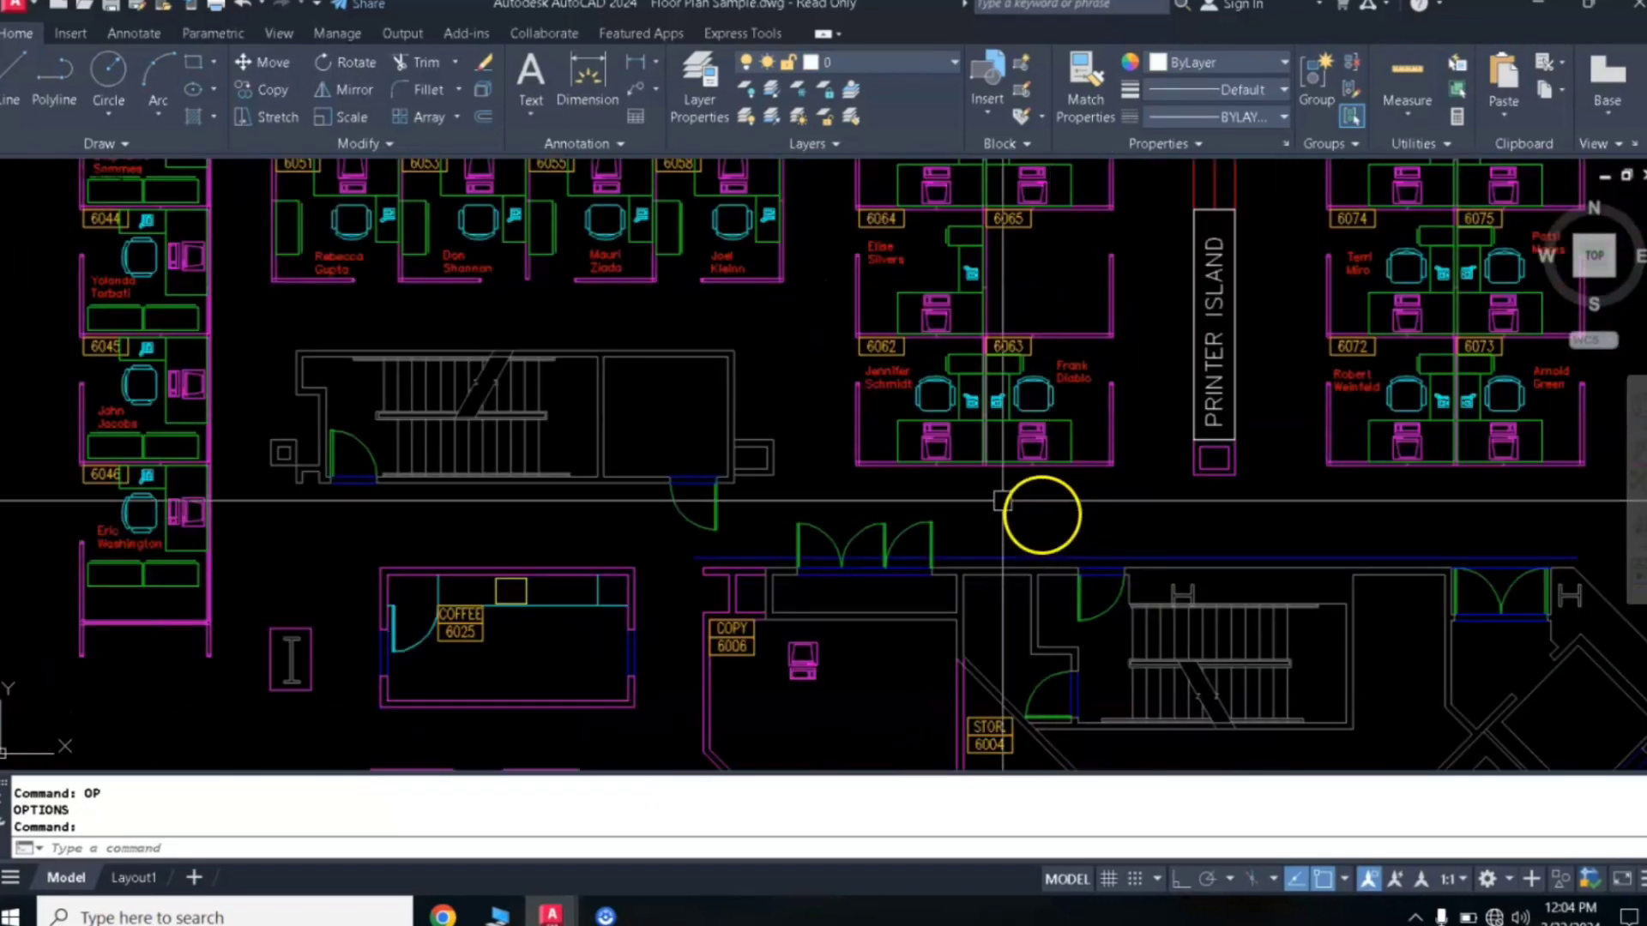
{"action": "middle_click_drag", "start_coordinate": [1001, 491], "coordinate": [1002, 490]}
{"action": "scroll", "coordinate": [1001, 490], "scroll_direction": "down", "scroll_amount": 2}
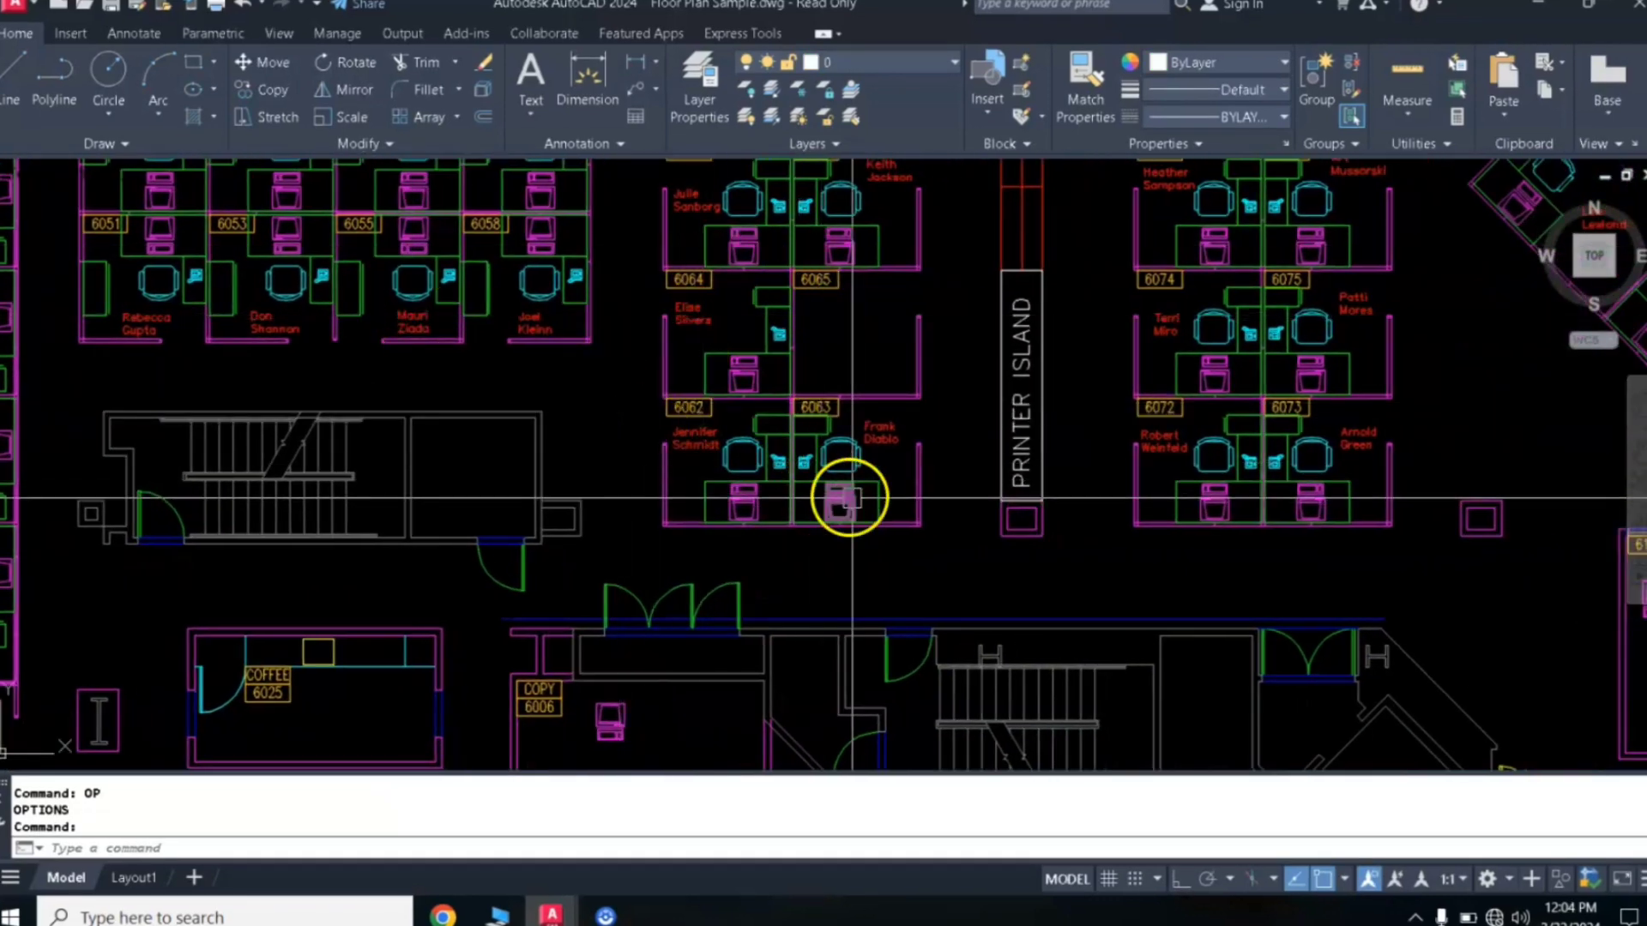
{"action": "scroll", "coordinate": [924, 566], "scroll_direction": "up", "scroll_amount": 2}
{"action": "middle_click_drag", "start_coordinate": [924, 566], "coordinate": [907, 507]}
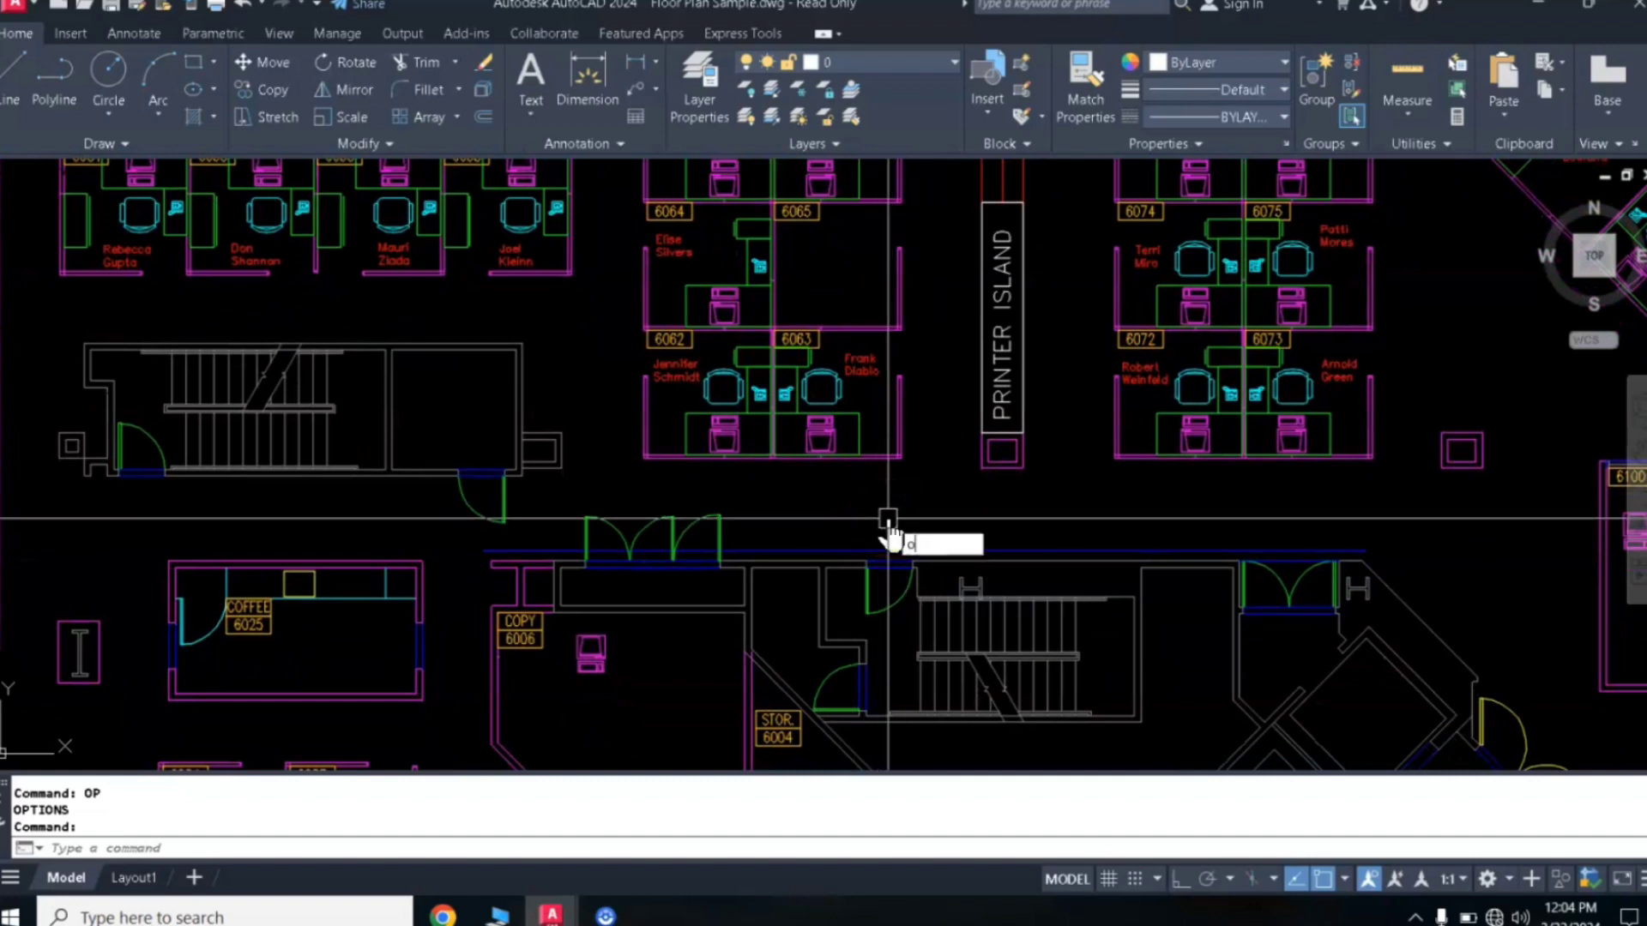
- Set the crosshair size to 14 in the display options and accept
{"action": "key", "text": "Return"}
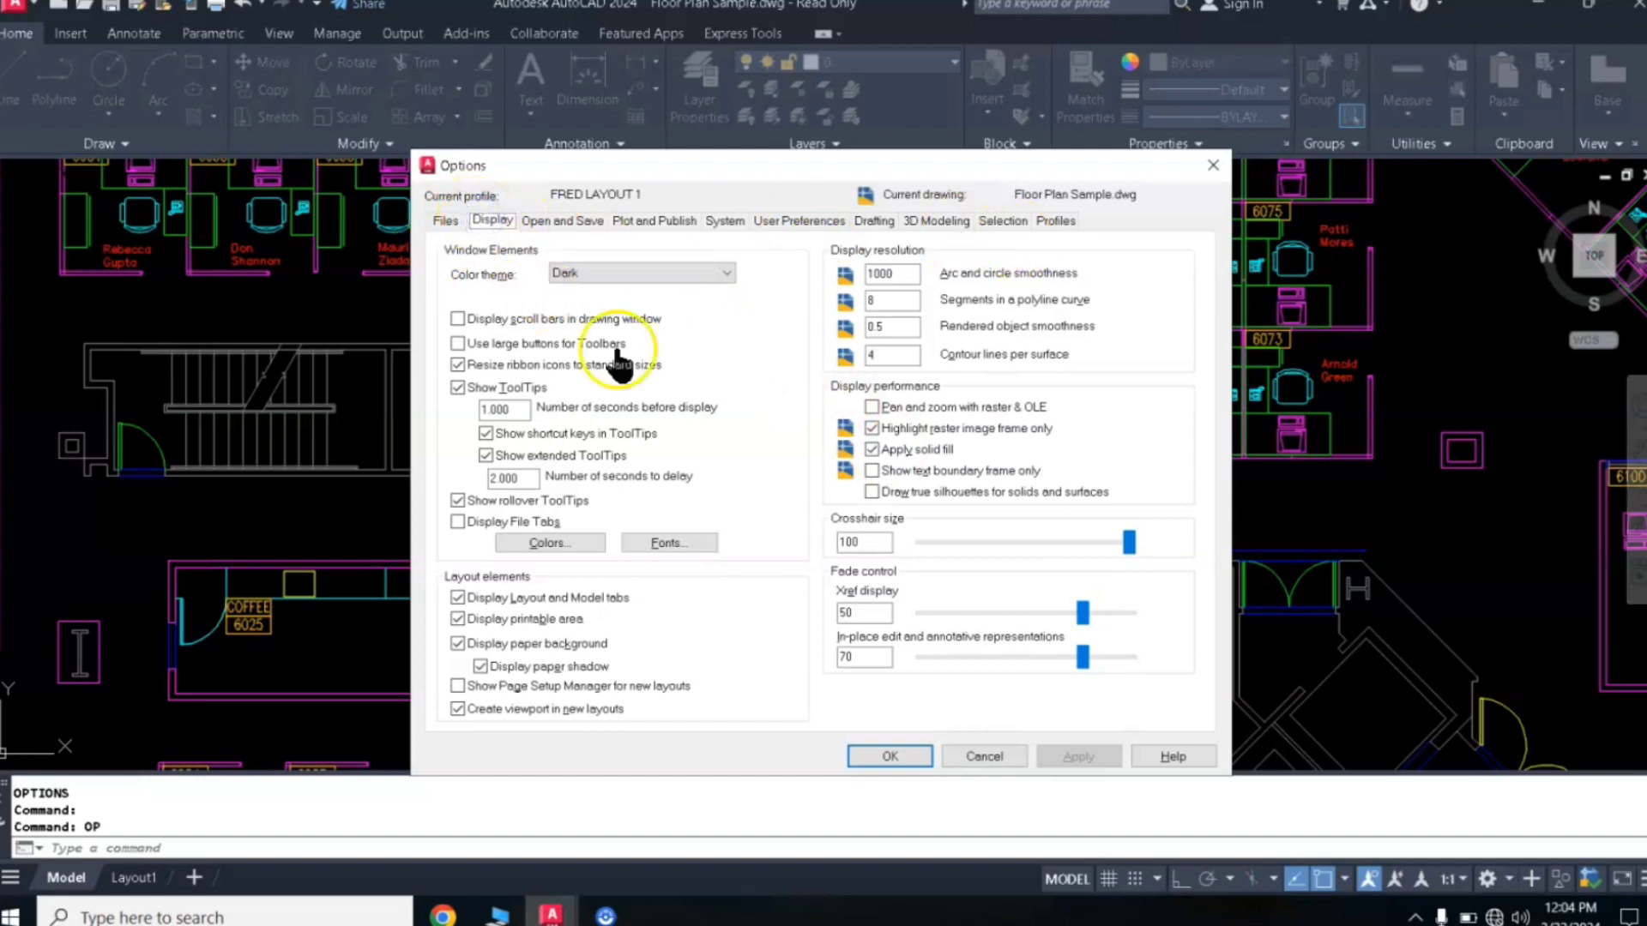
{"action": "left_click_drag", "start_coordinate": [1129, 542], "coordinate": [1134, 544]}
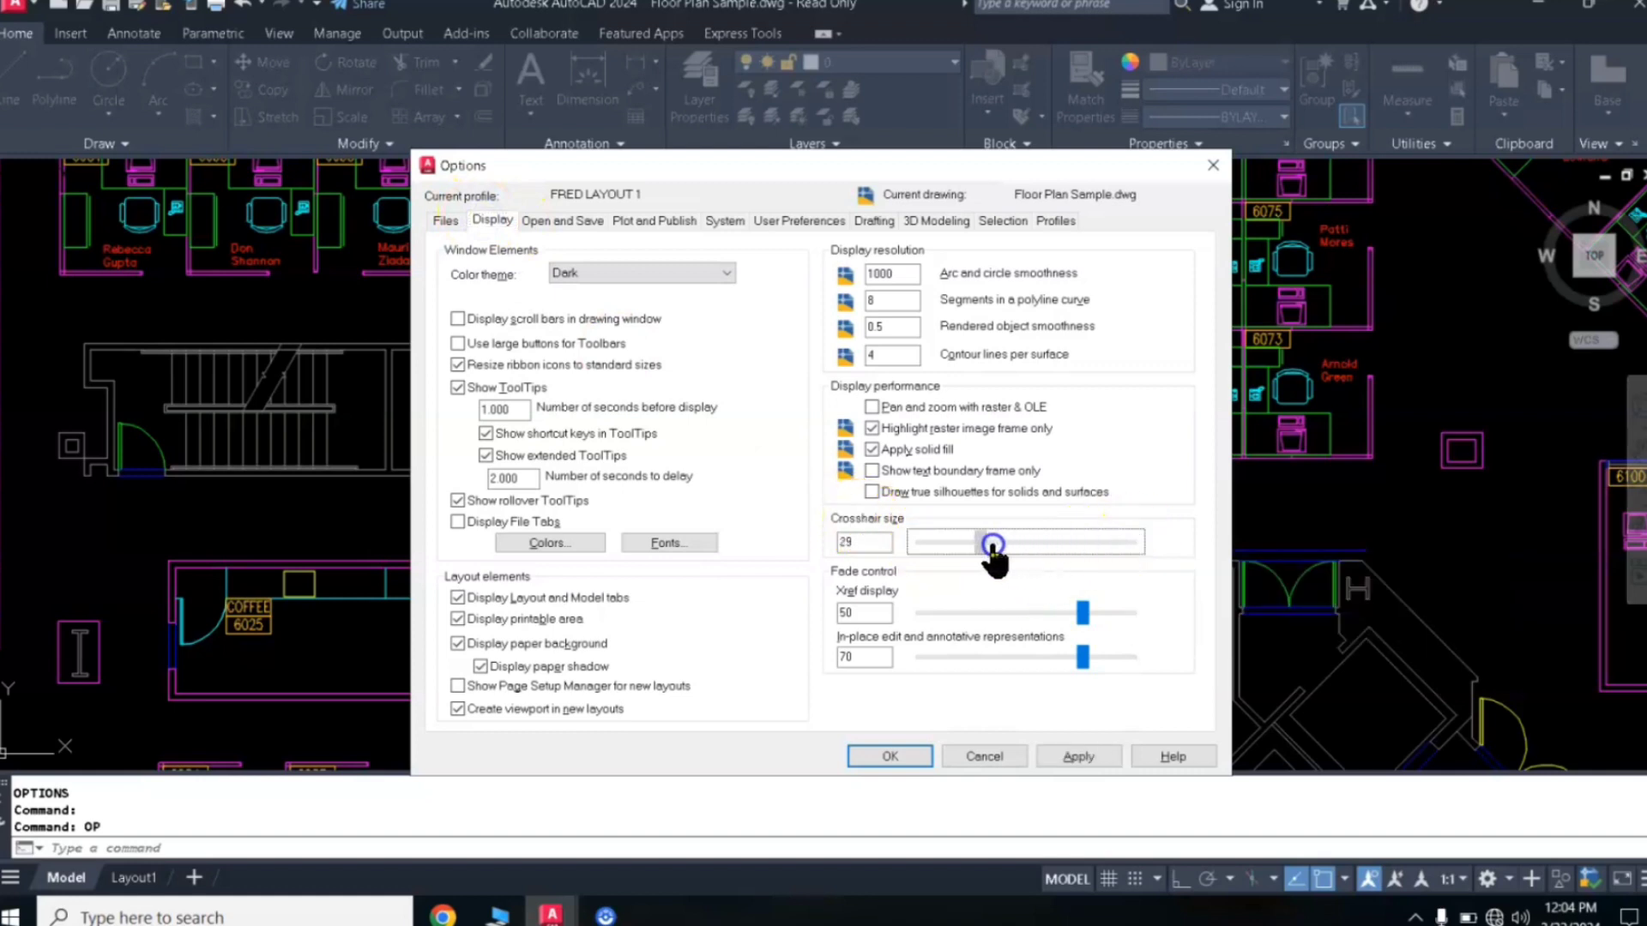
{"action": "left_click_drag", "start_coordinate": [992, 549], "coordinate": [958, 549]}
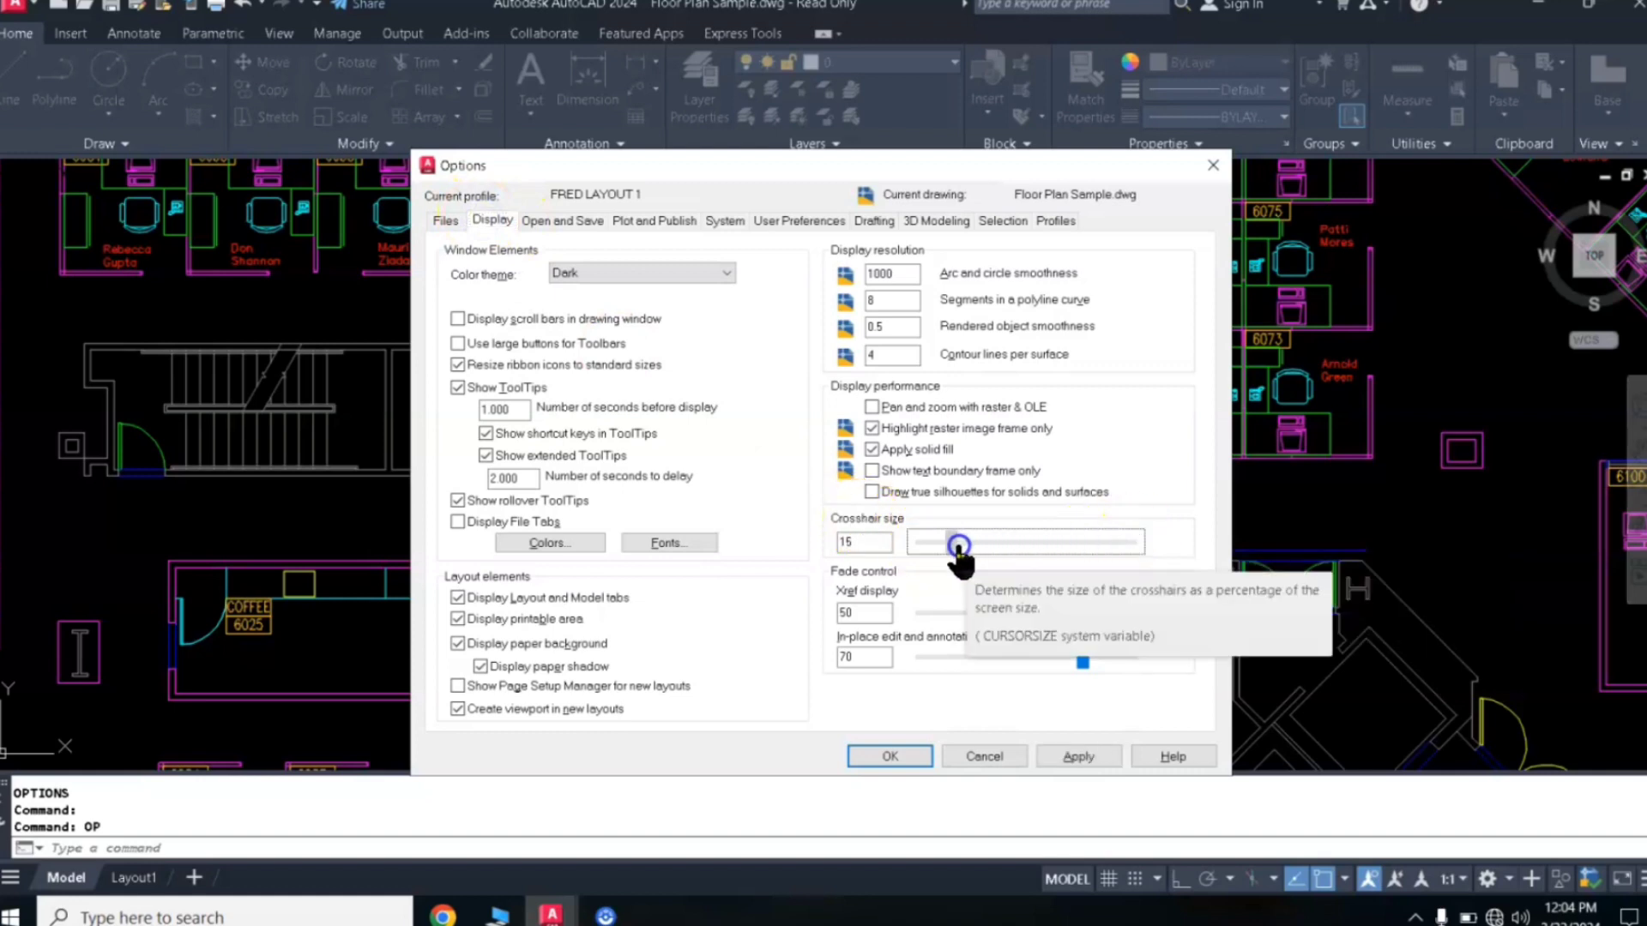
{"action": "left_click", "coordinate": [890, 756]}
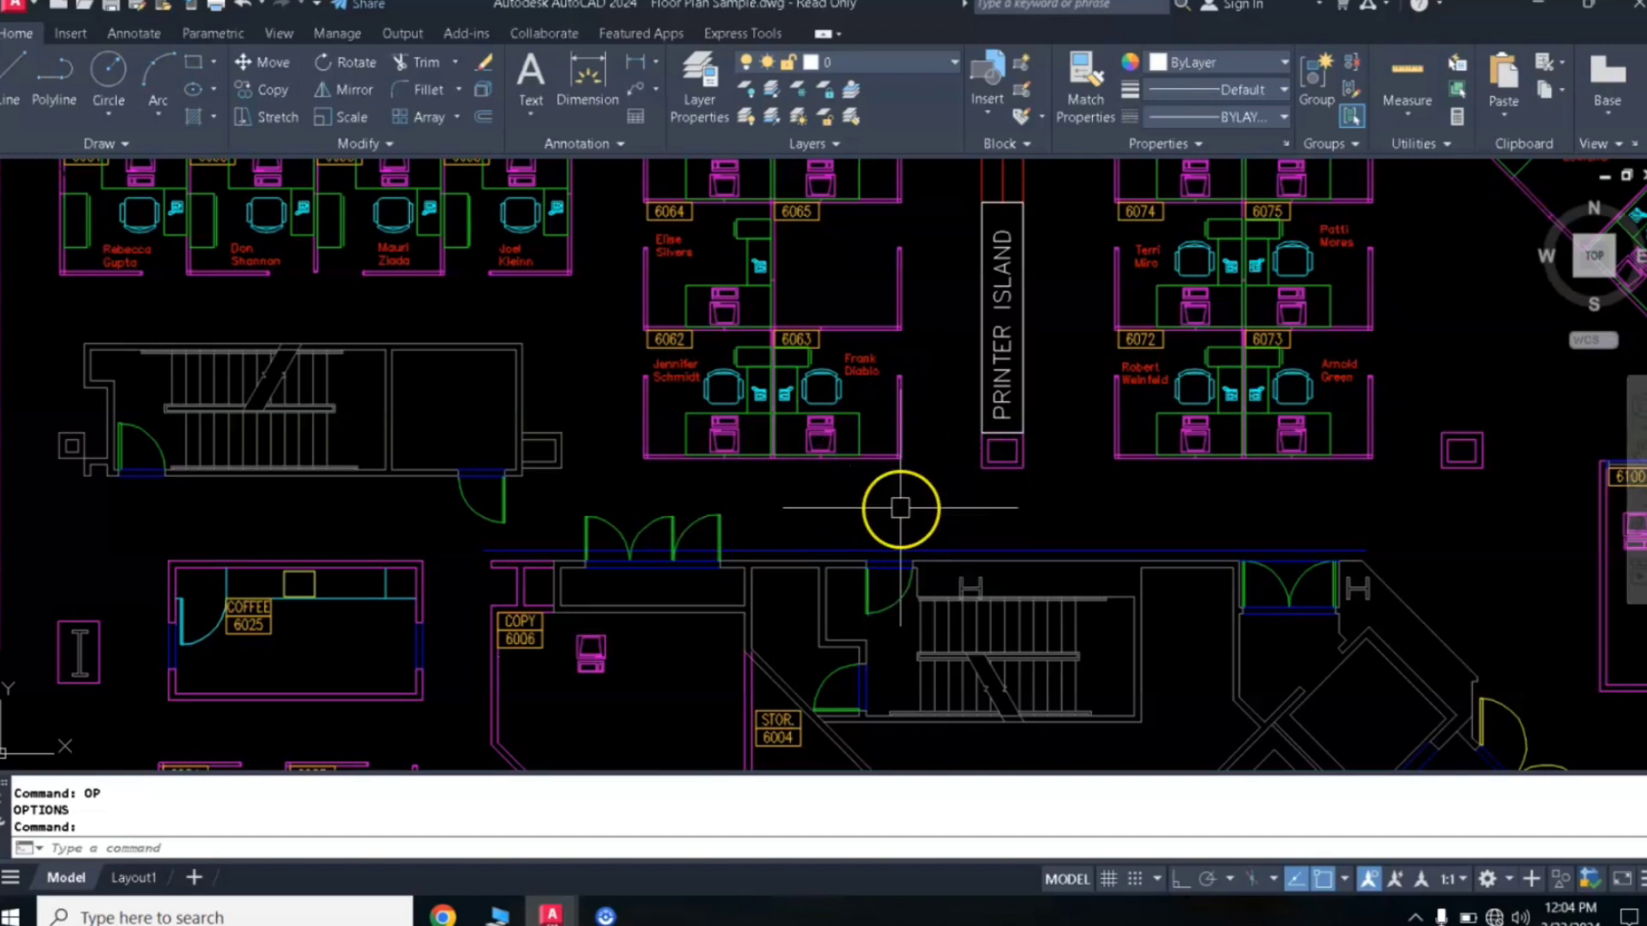
- Add a new options profile named "sample profile" without a description
{"action": "type", "text": "p"}
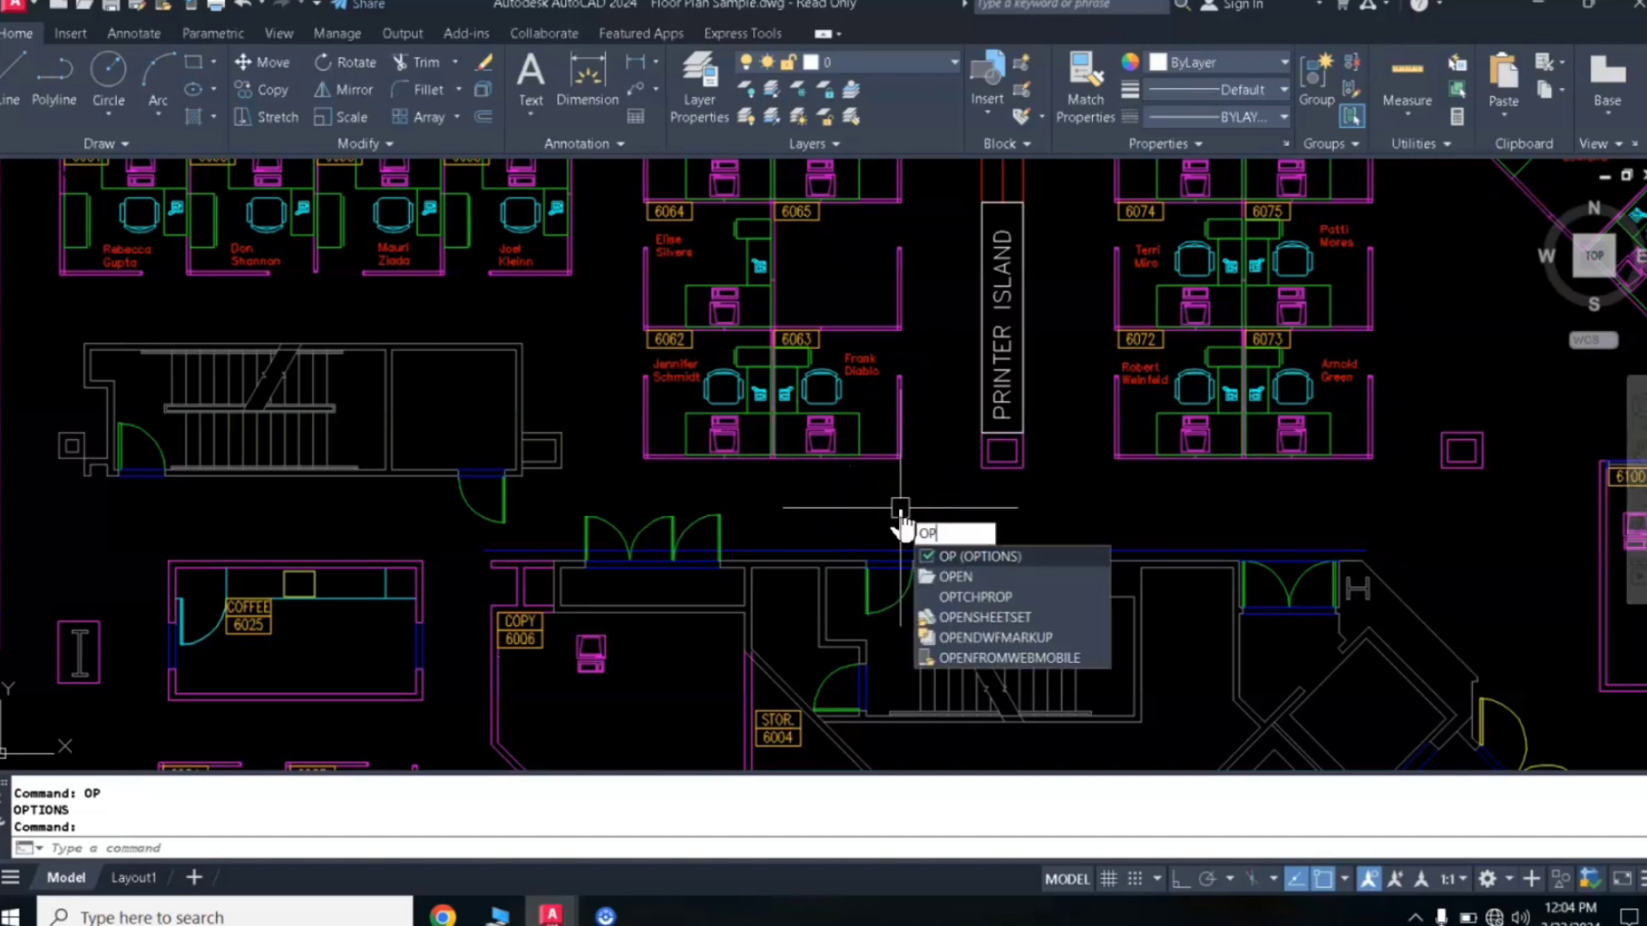
{"action": "key", "text": "Return"}
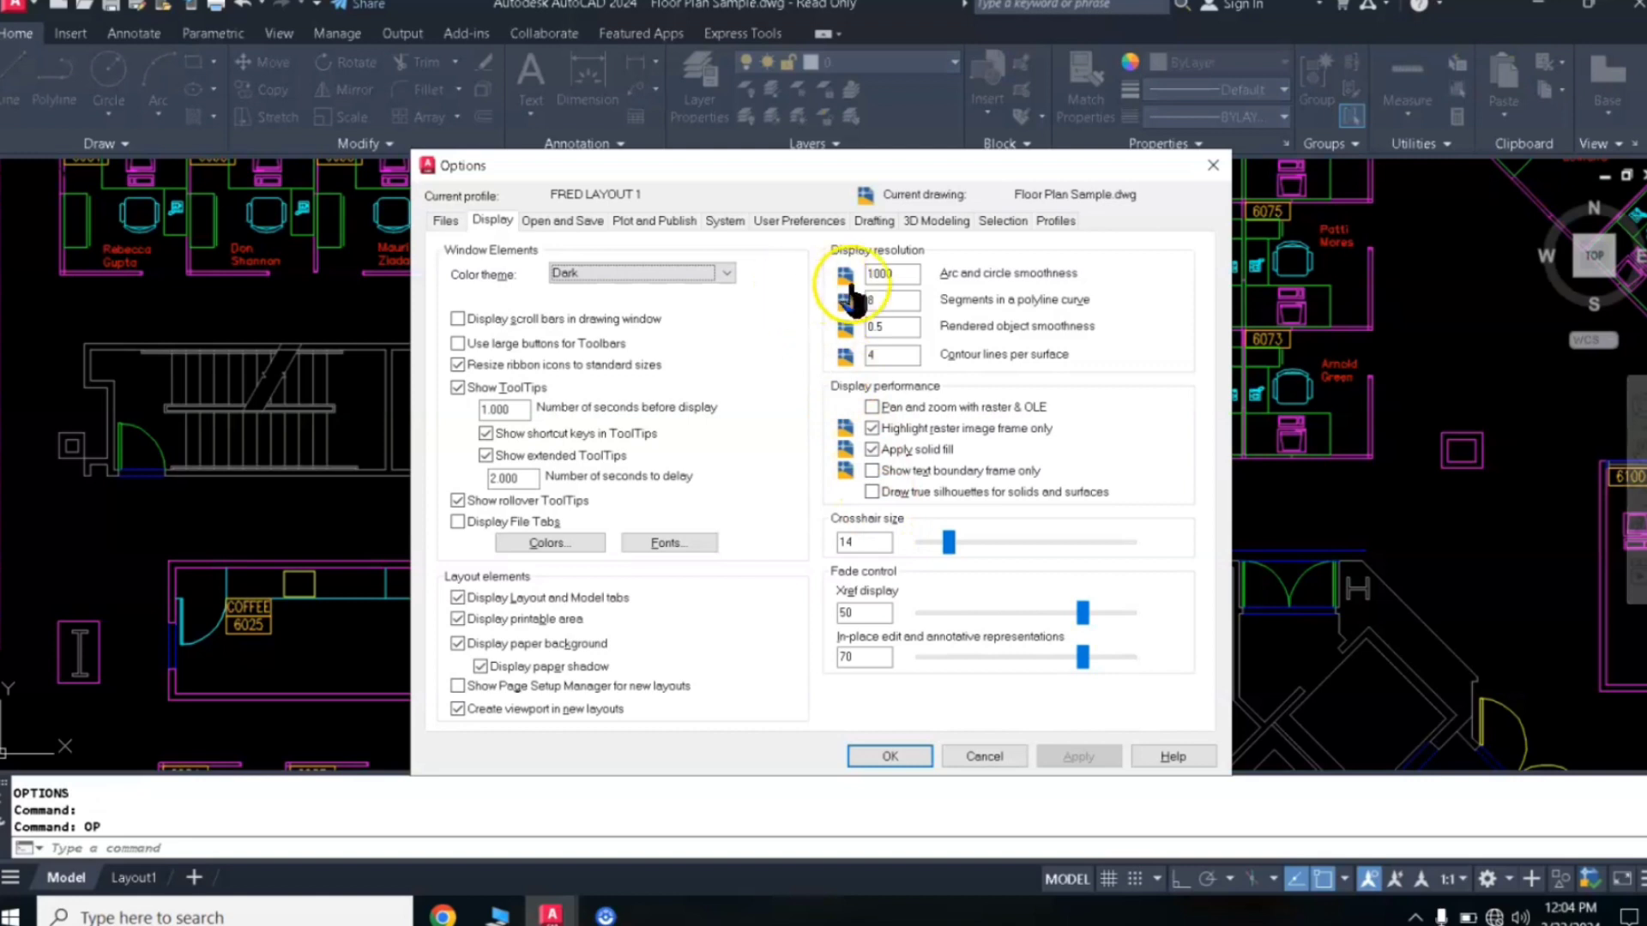
{"action": "left_click", "coordinate": [1054, 221]}
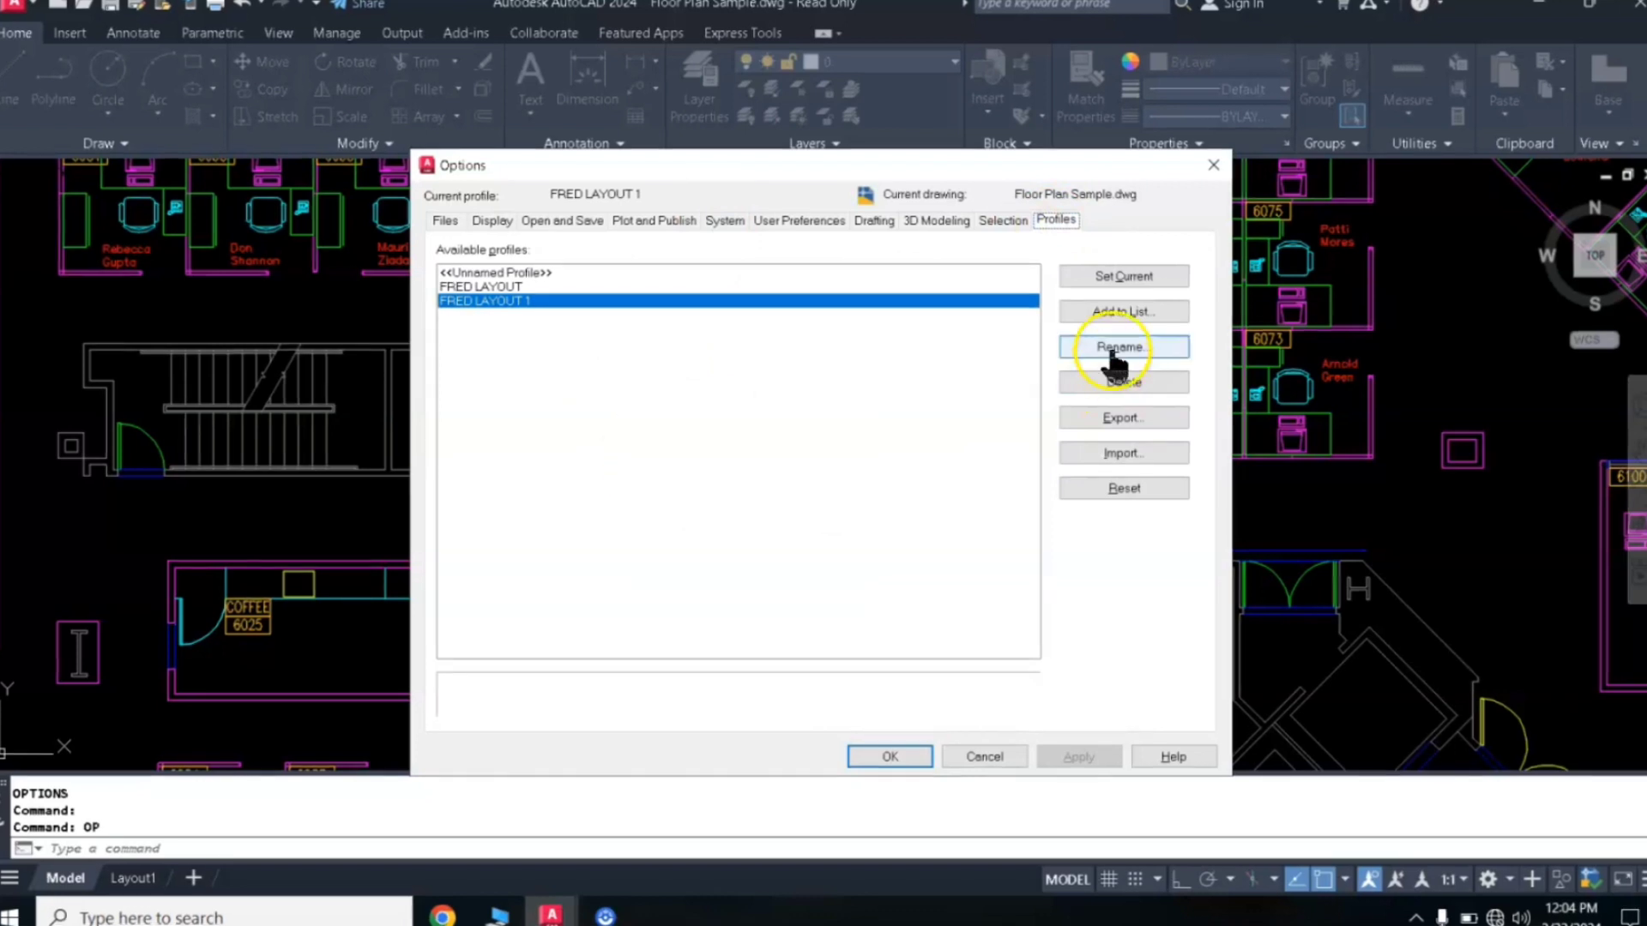
{"action": "left_click", "coordinate": [1119, 315]}
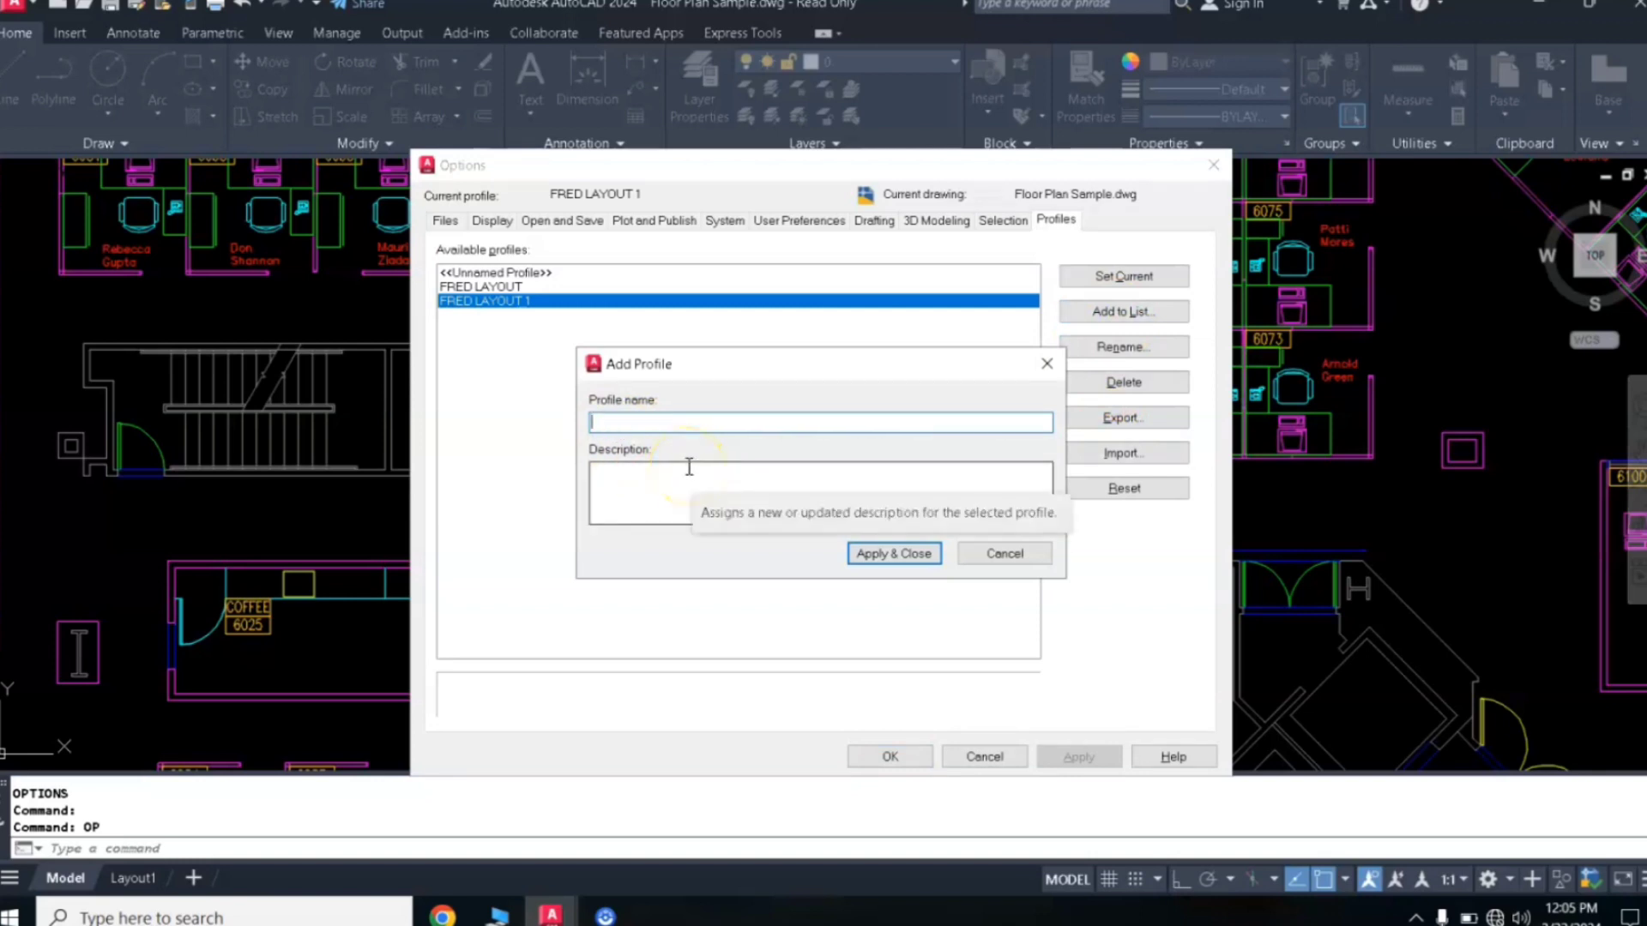
{"action": "type", "text": "sample profile"}
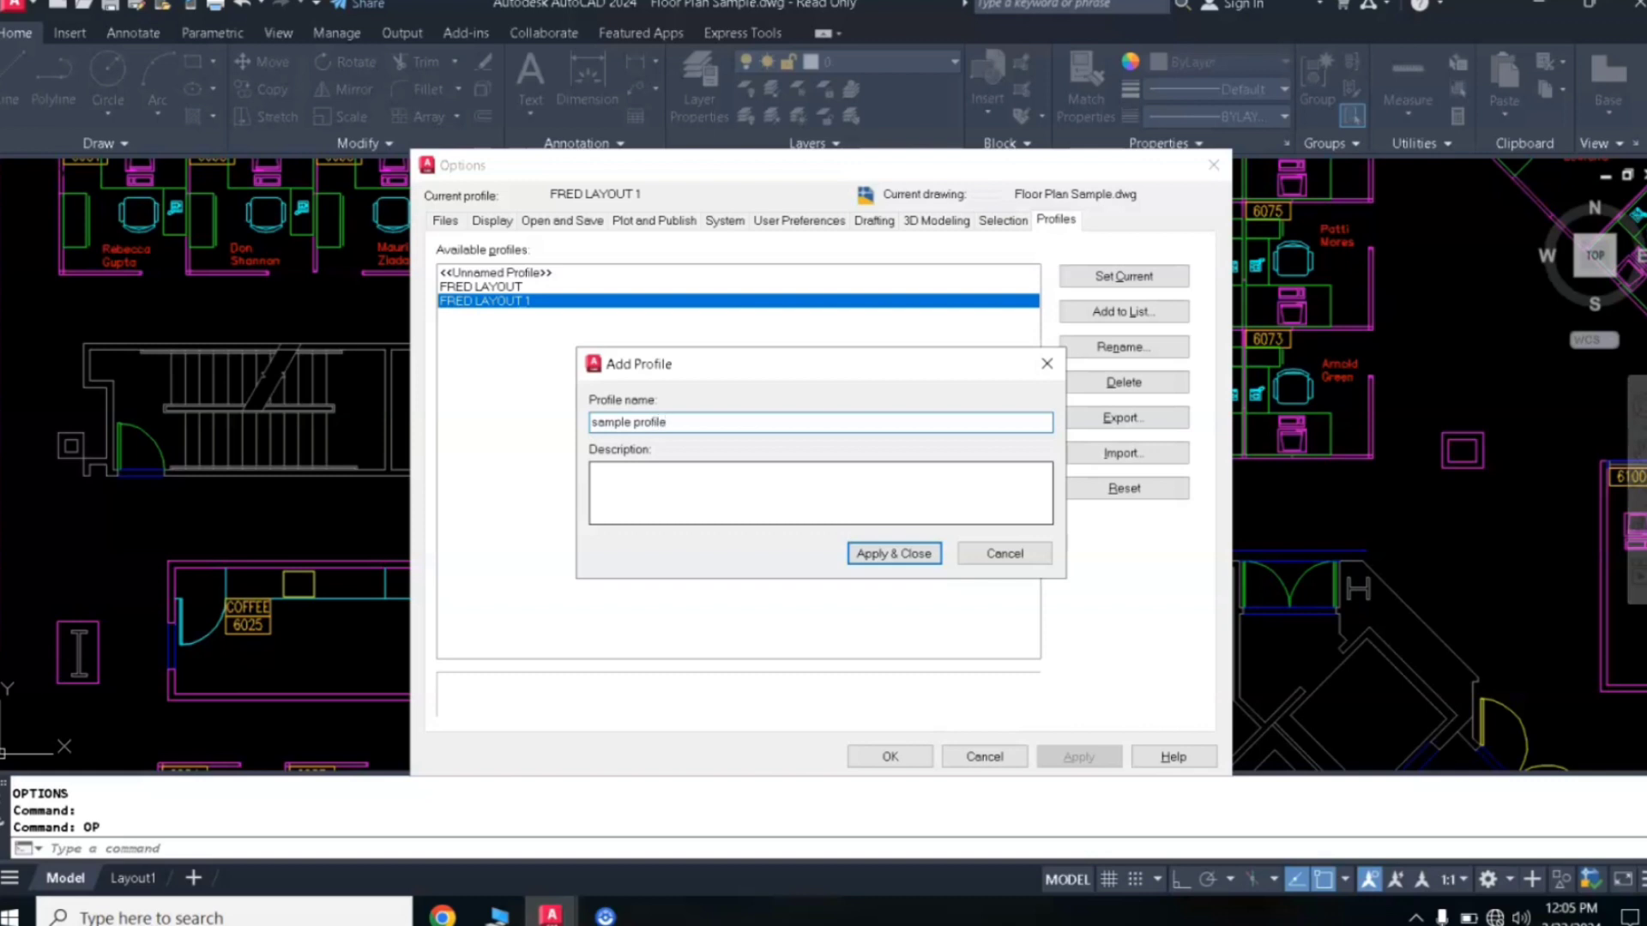
{"action": "left_click", "coordinate": [881, 556]}
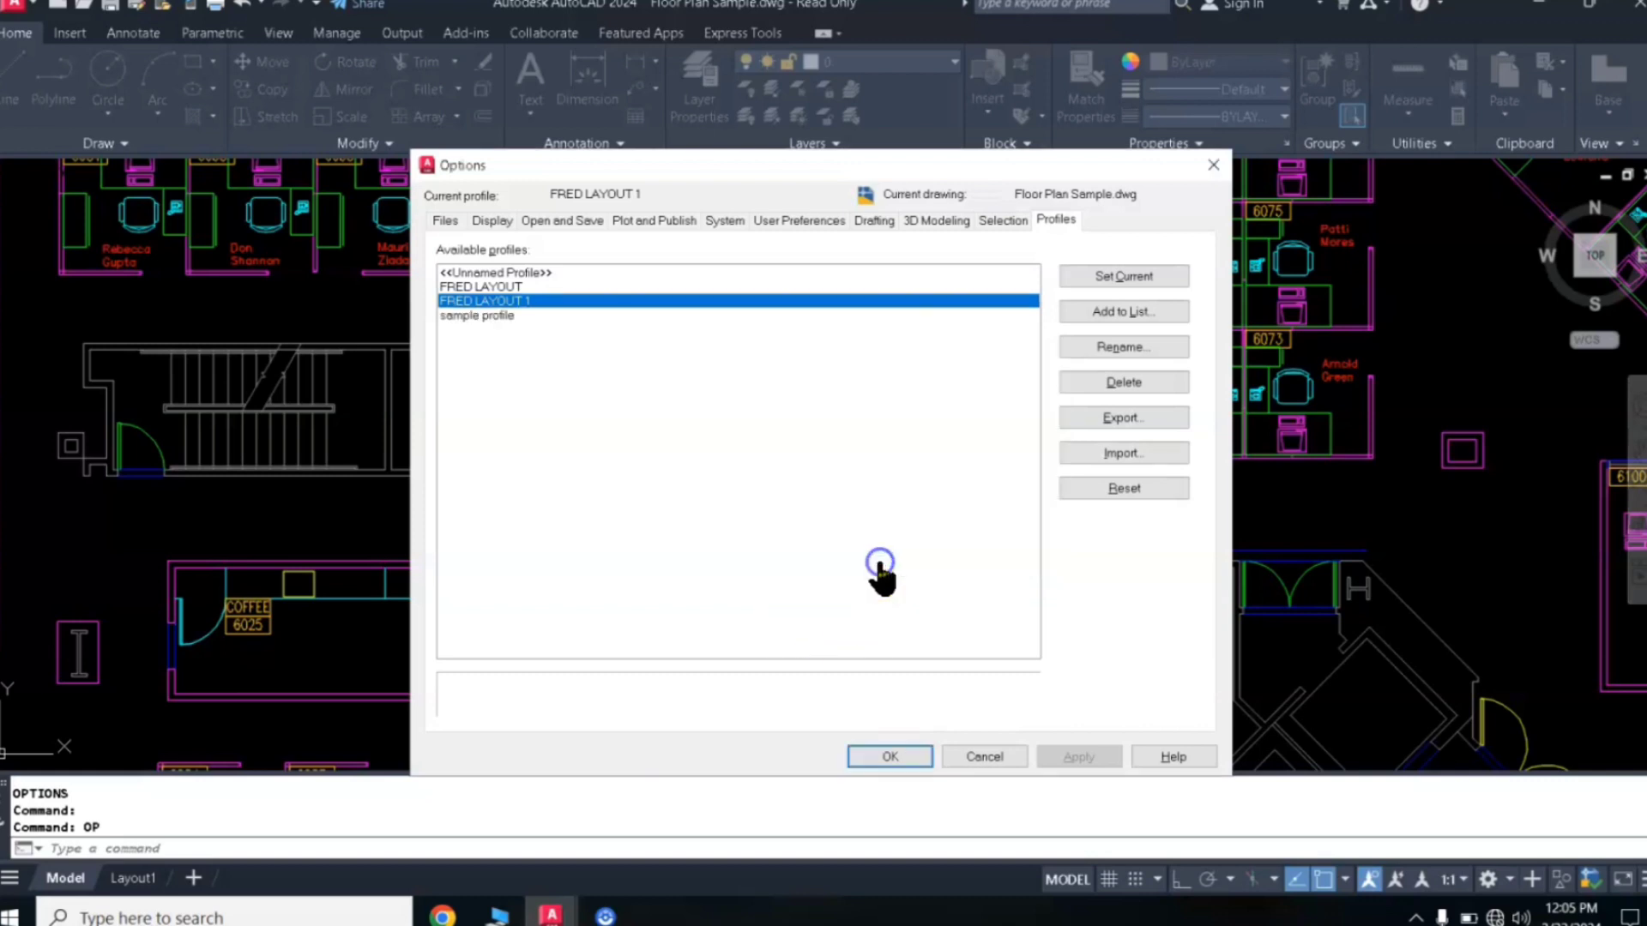
- Make "sample profile" the current profile and accept the options
{"action": "left_click", "coordinate": [525, 316]}
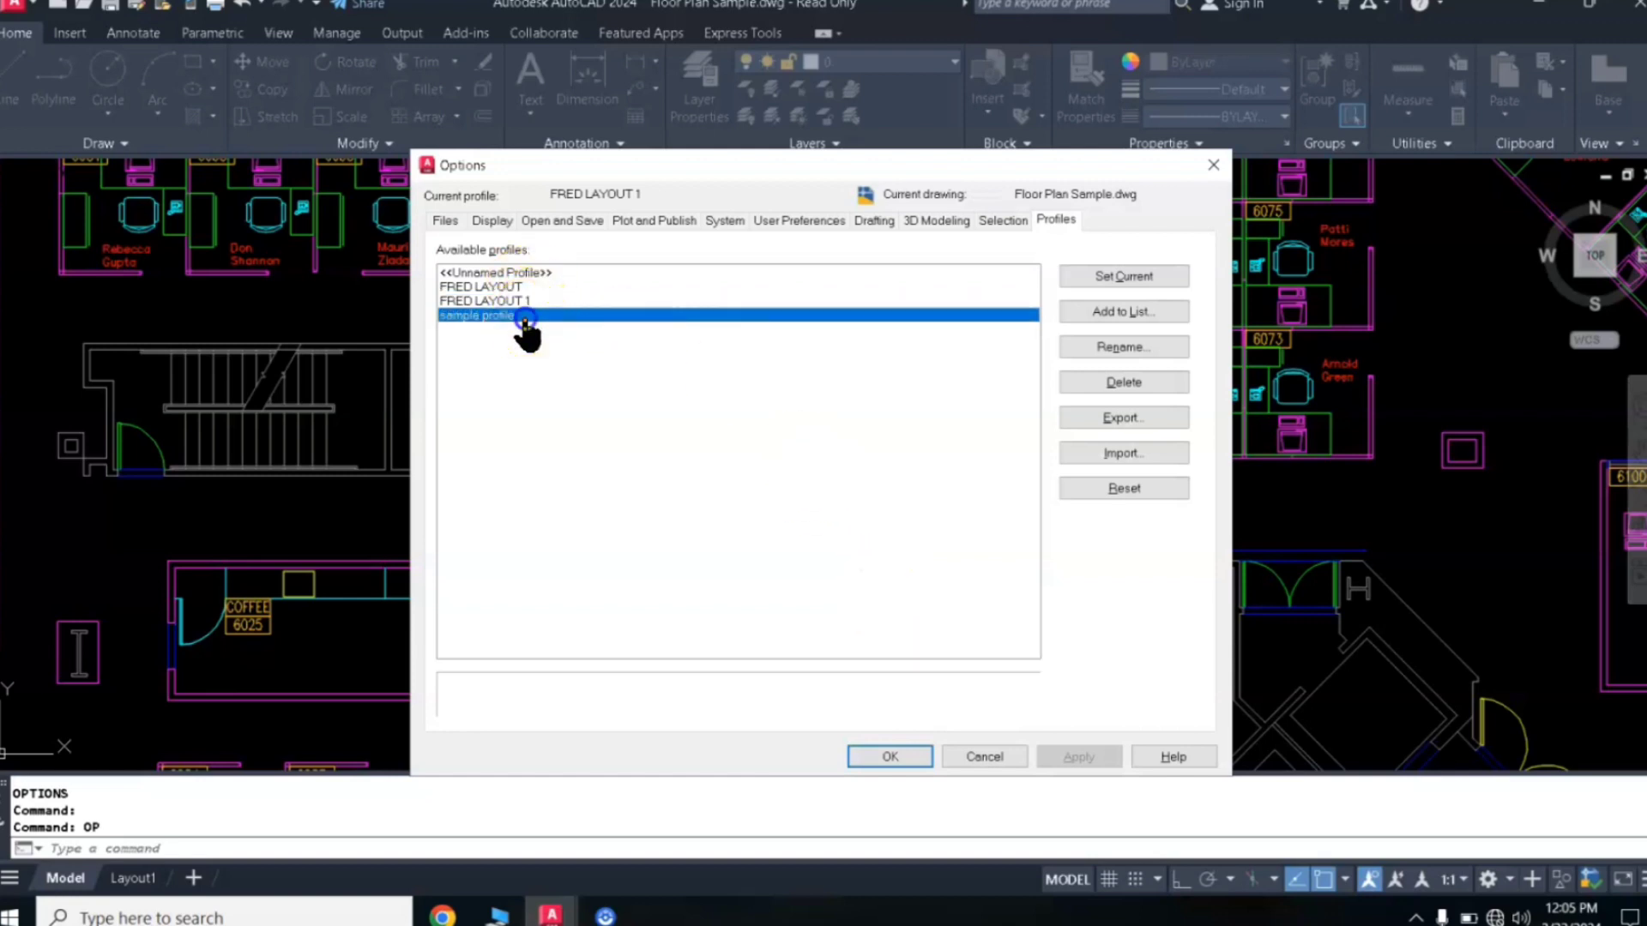
{"action": "left_click", "coordinate": [1109, 288]}
{"action": "left_click", "coordinate": [901, 754]}
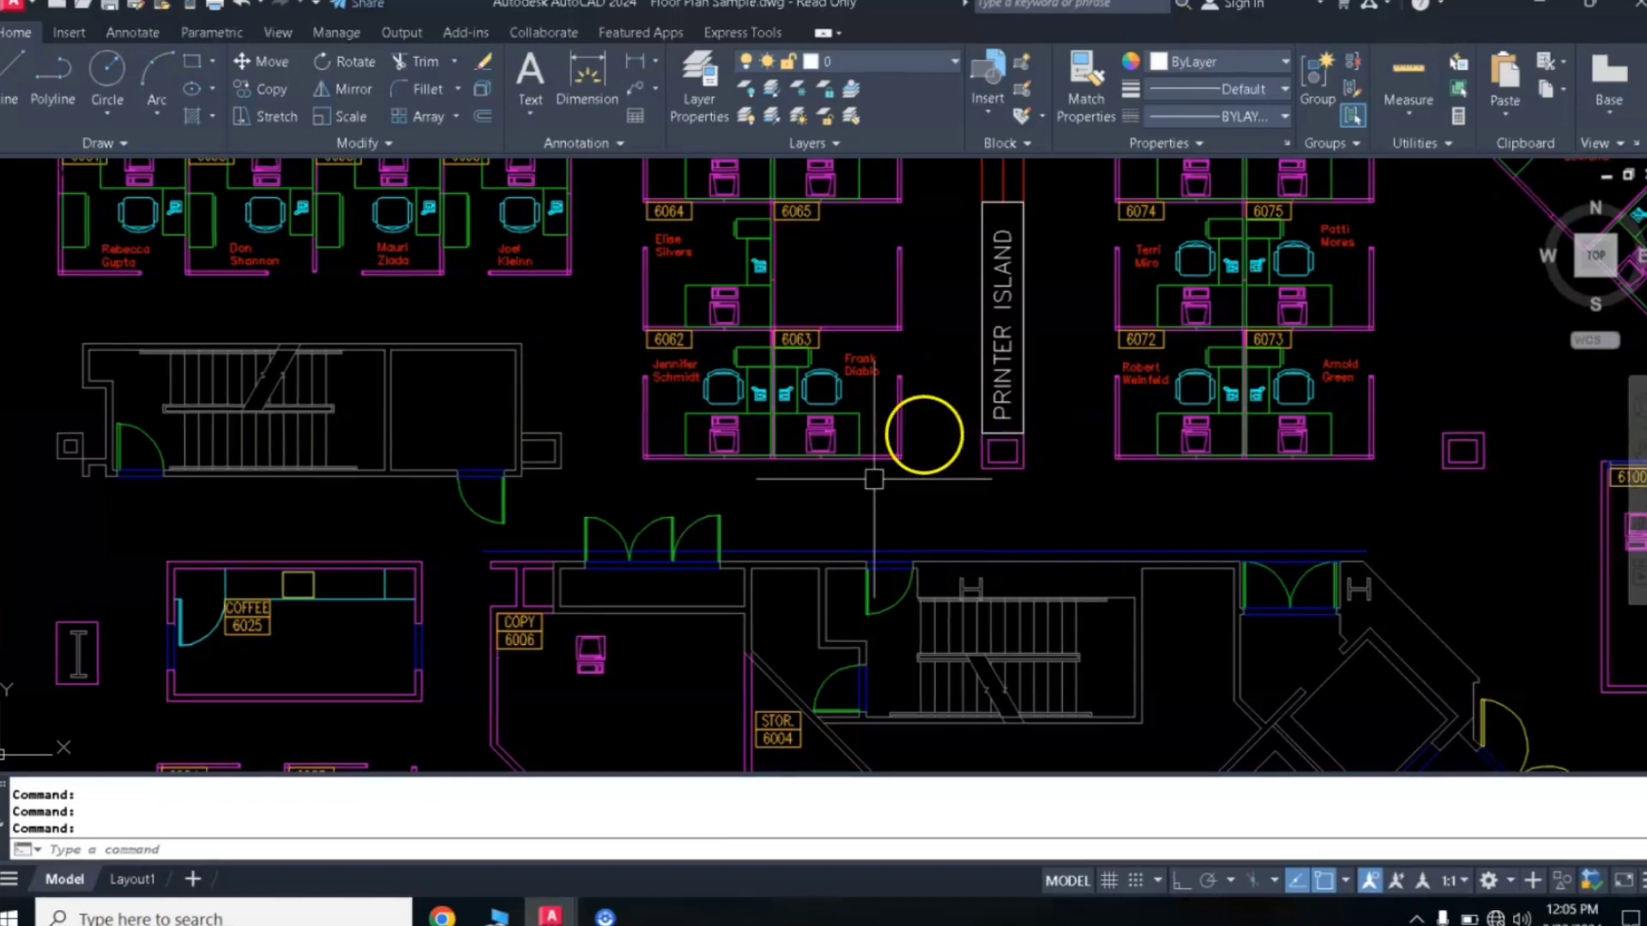
{"action": "scroll", "coordinate": [889, 397], "scroll_direction": "up", "scroll_amount": 2}
{"action": "scroll", "coordinate": [755, 311], "scroll_direction": "down", "scroll_amount": 4}
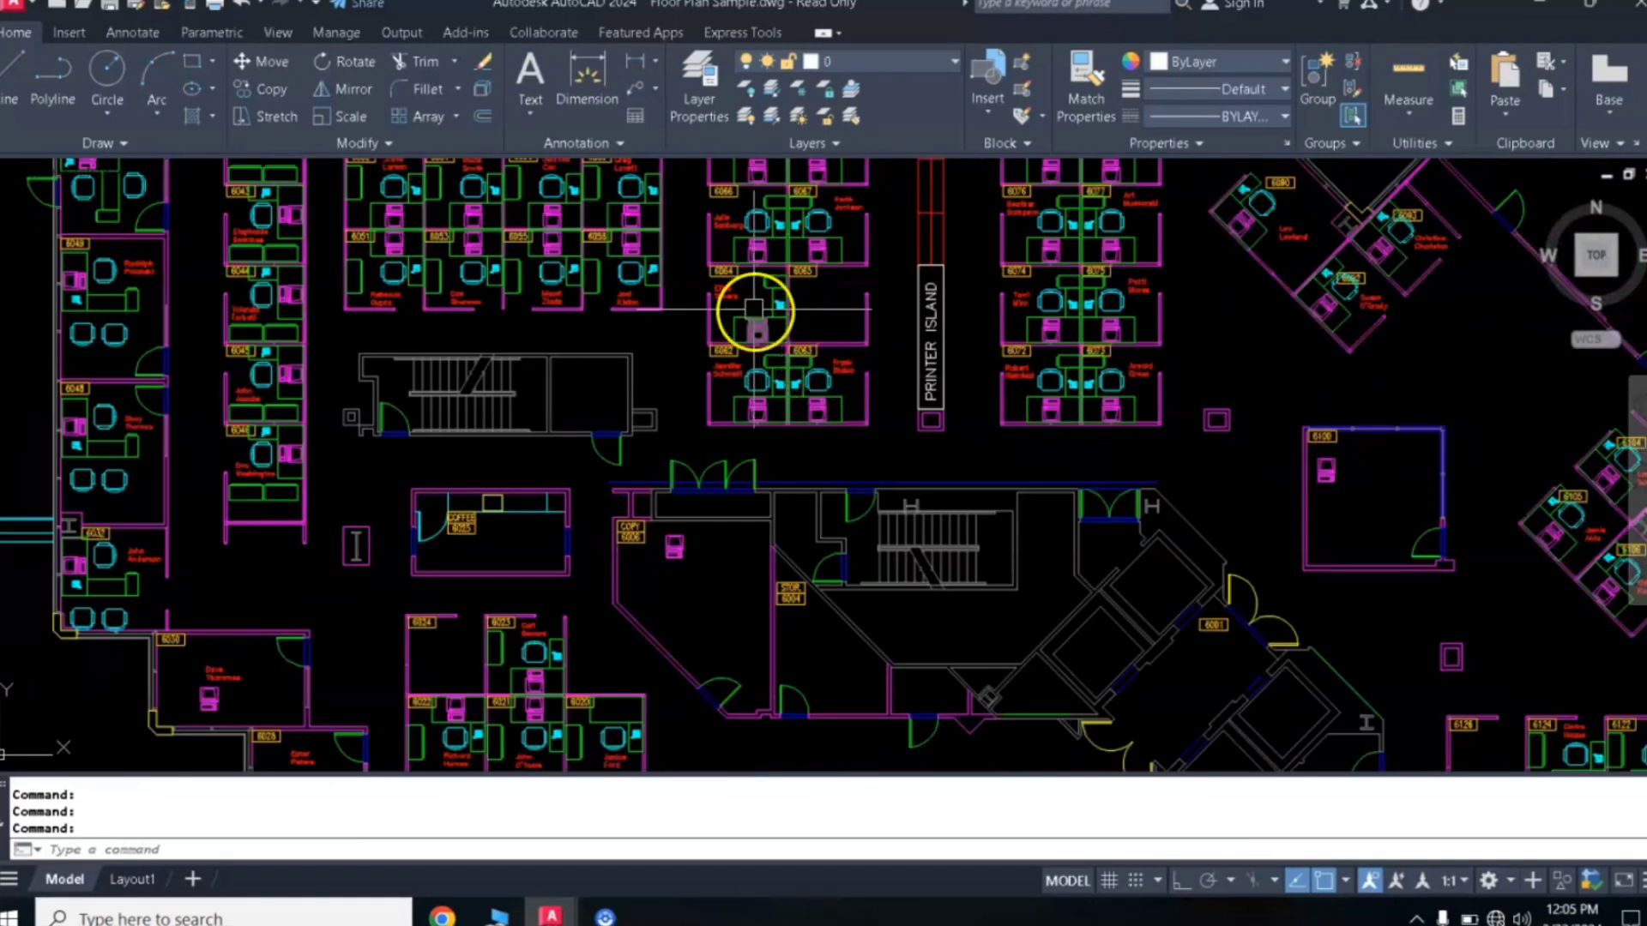
{"action": "scroll", "coordinate": [615, 415], "scroll_direction": "up", "scroll_amount": 5}
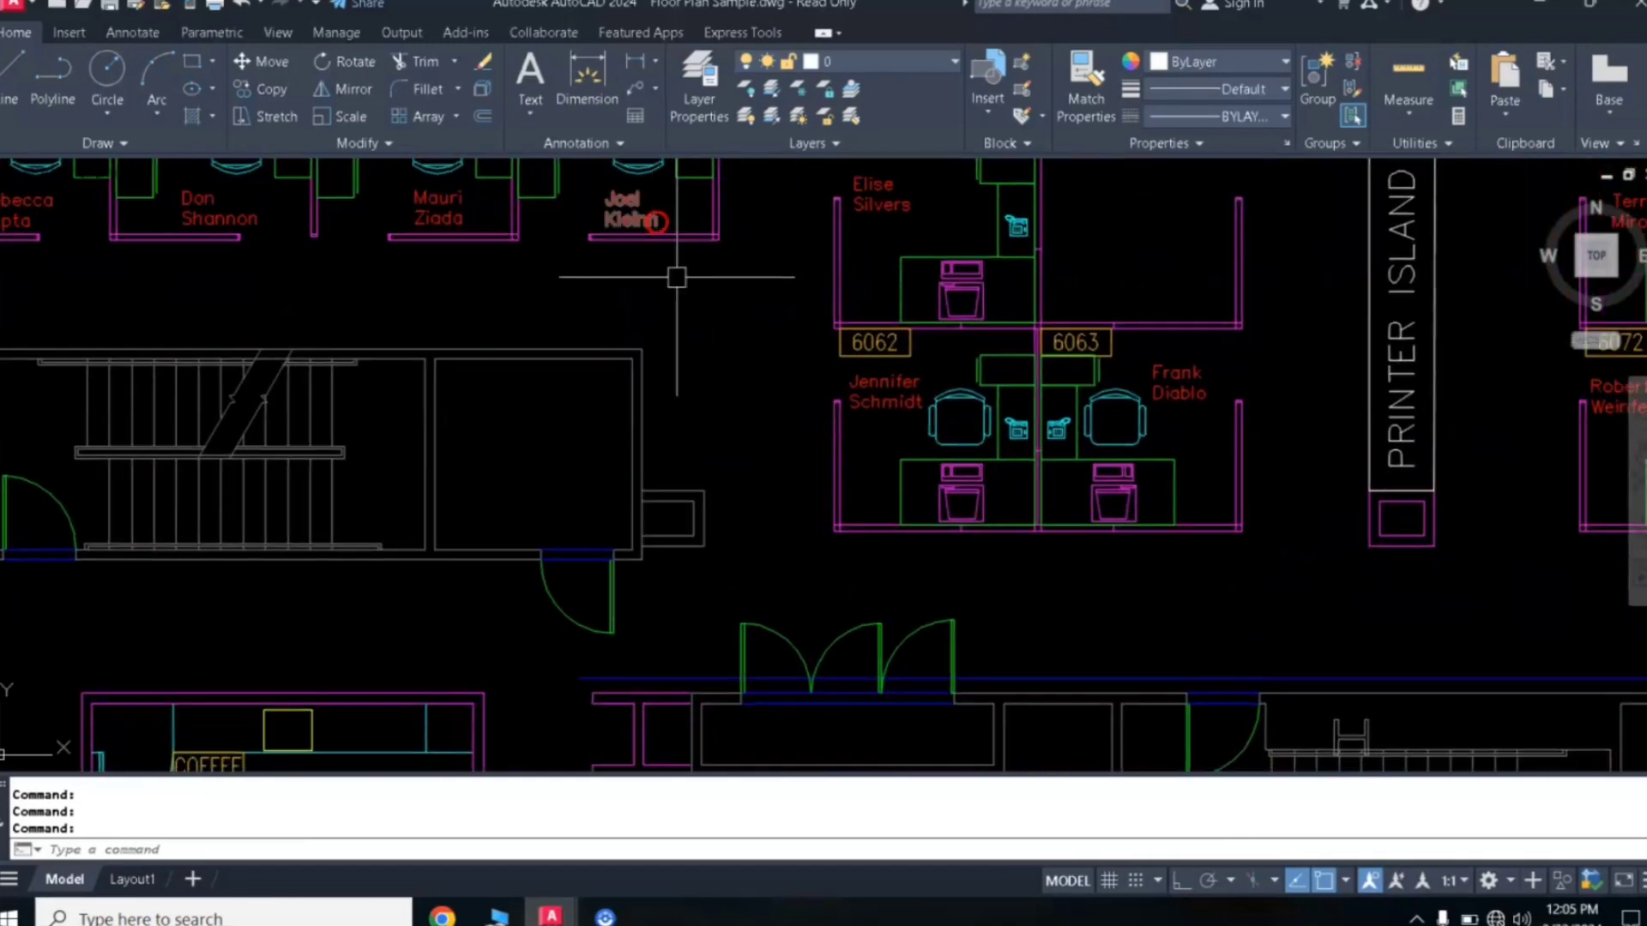
{"action": "middle_click_drag", "start_coordinate": [1021, 324], "coordinate": [962, 518]}
{"action": "middle_click_drag", "start_coordinate": [651, 372], "coordinate": [777, 490]}
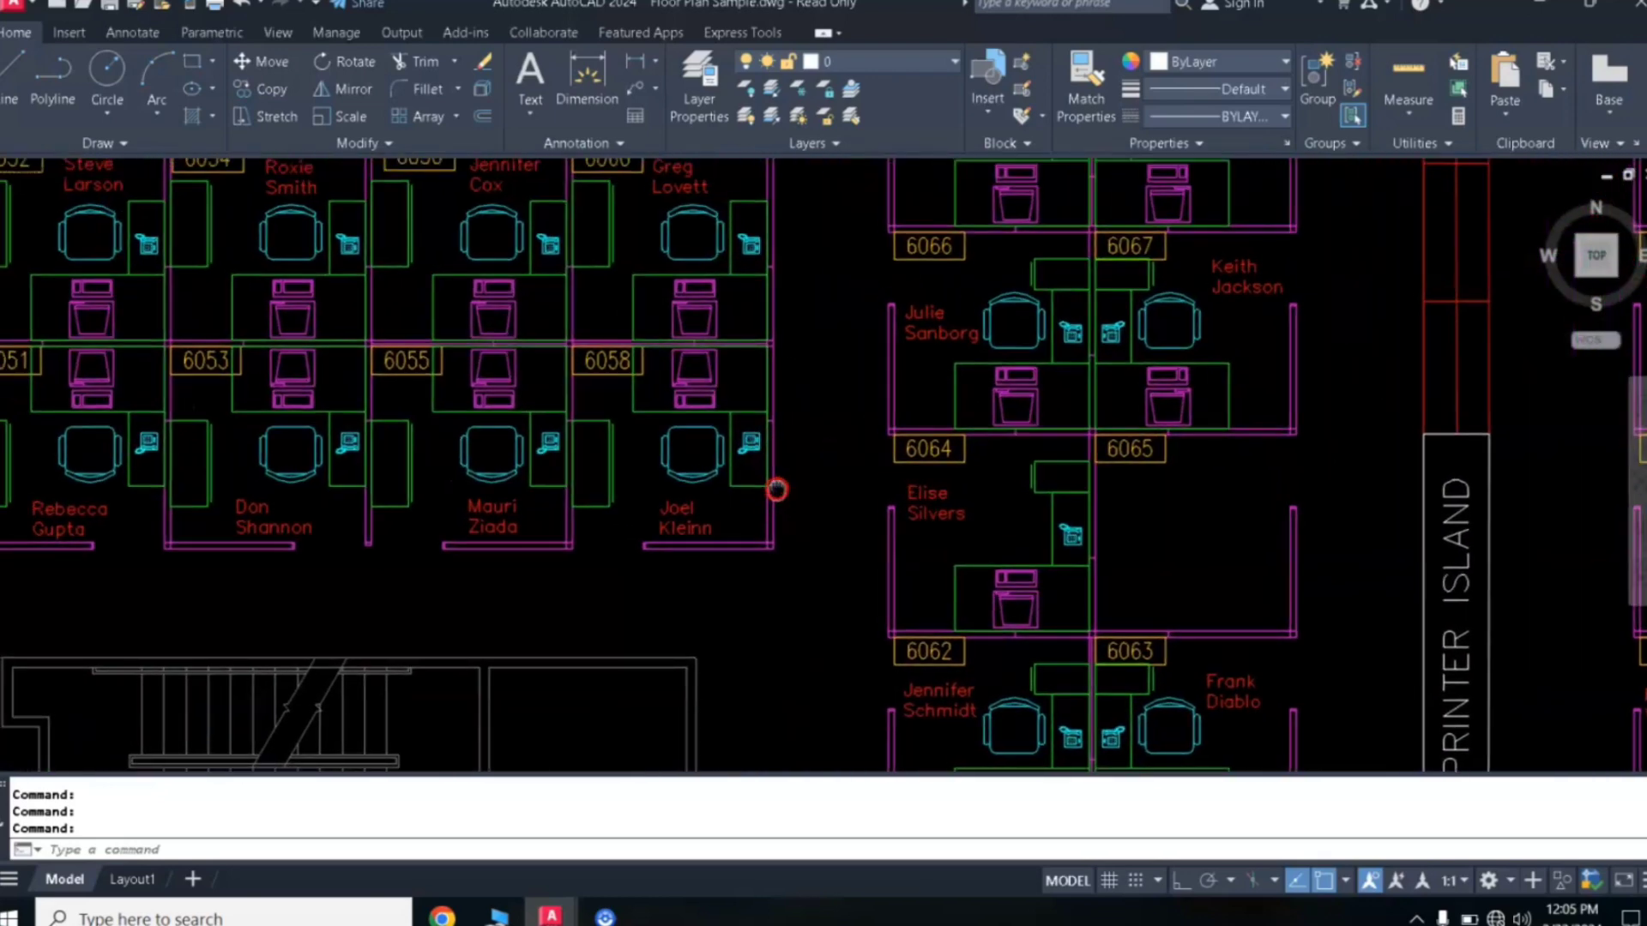
{"action": "scroll", "coordinate": [611, 371], "scroll_direction": "down", "scroll_amount": 3}
{"action": "scroll", "coordinate": [635, 350], "scroll_direction": "up", "scroll_amount": 3}
{"action": "middle_click_drag", "start_coordinate": [742, 425], "coordinate": [761, 306]}
{"action": "middle_click_drag", "start_coordinate": [921, 327], "coordinate": [834, 494]}
{"action": "middle_click_drag", "start_coordinate": [595, 463], "coordinate": [795, 454]}
{"action": "middle_click_drag", "start_coordinate": [804, 538], "coordinate": [597, 378]}
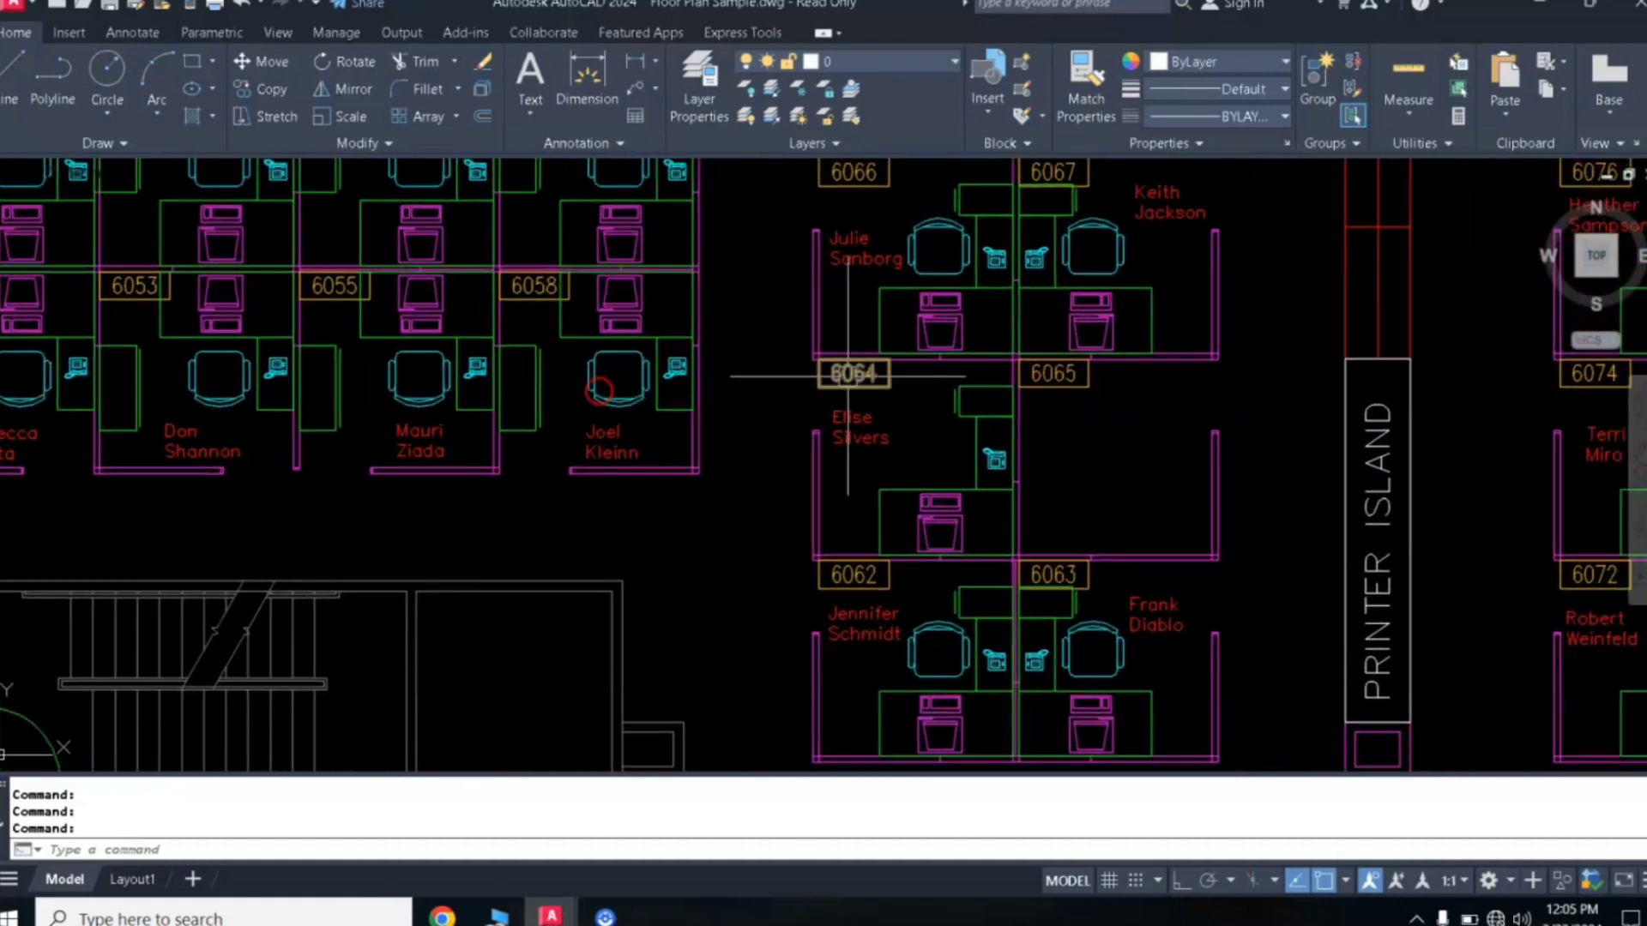
{"action": "middle_click_drag", "start_coordinate": [935, 343], "coordinate": [1079, 450]}
{"action": "scroll", "coordinate": [906, 556], "scroll_direction": "up", "scroll_amount": 4}
{"action": "scroll", "coordinate": [884, 408], "scroll_direction": "down", "scroll_amount": 4}
{"action": "middle_click_drag", "start_coordinate": [779, 343], "coordinate": [1000, 404]}
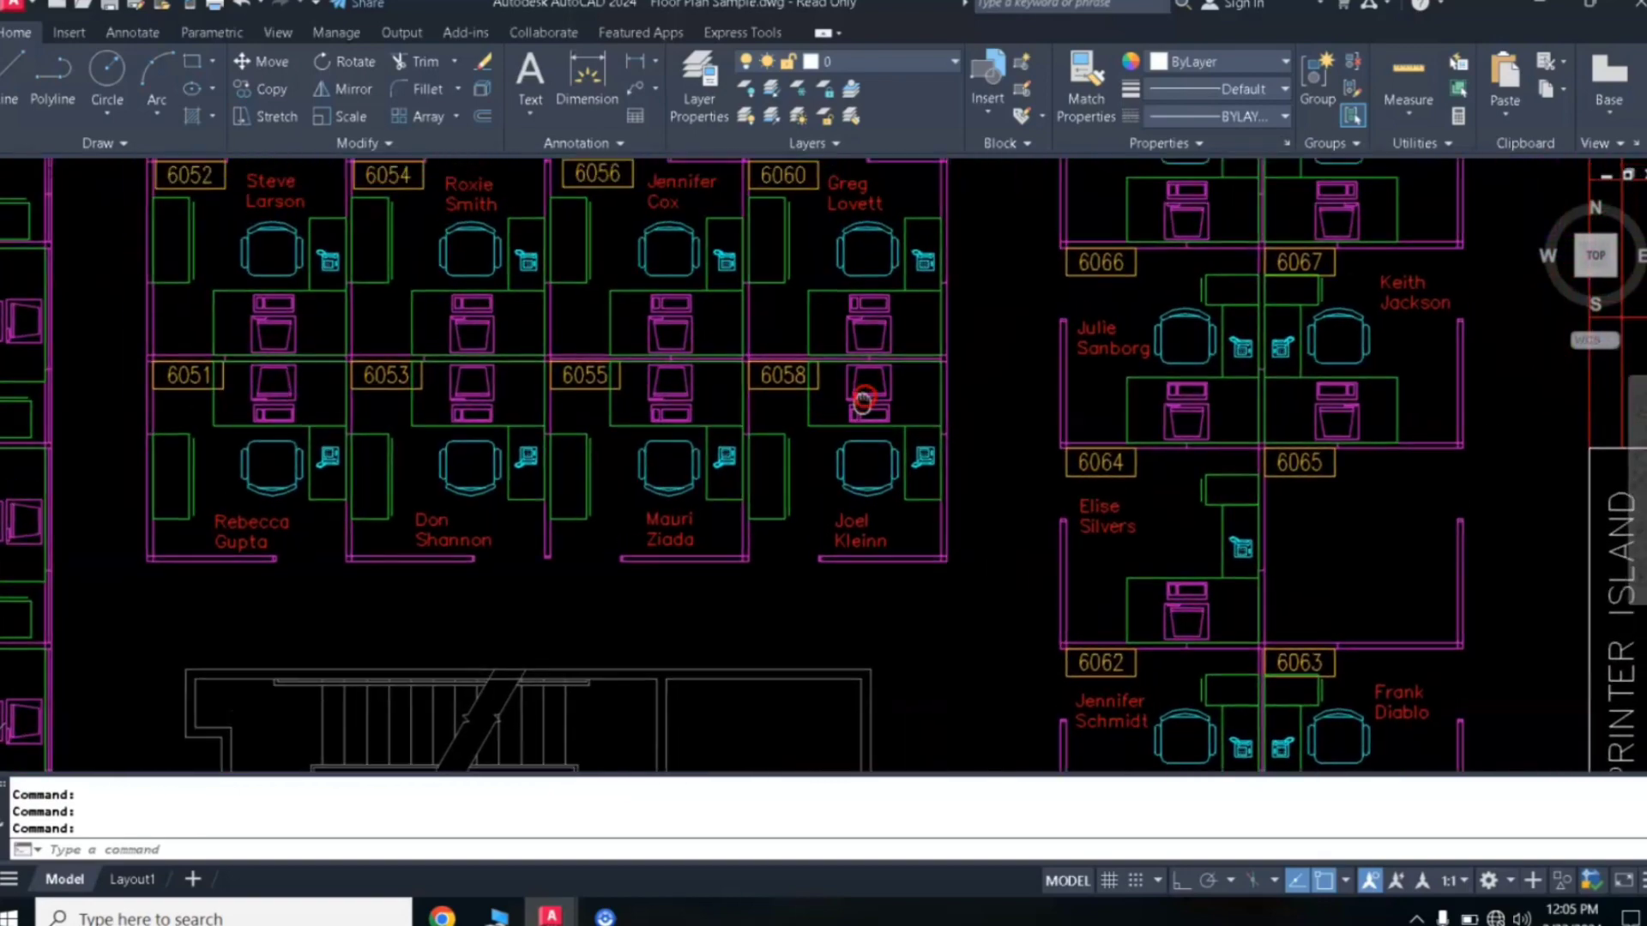